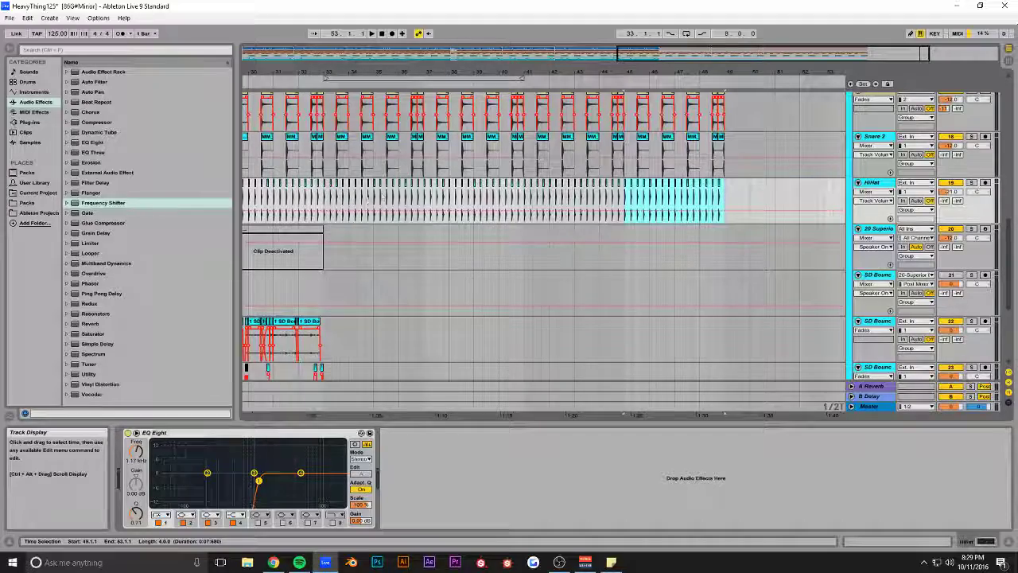
- Play from bar 33 and delete the HiHat clips from bar 37 to bar 49
left_click(326, 251)
key("space")
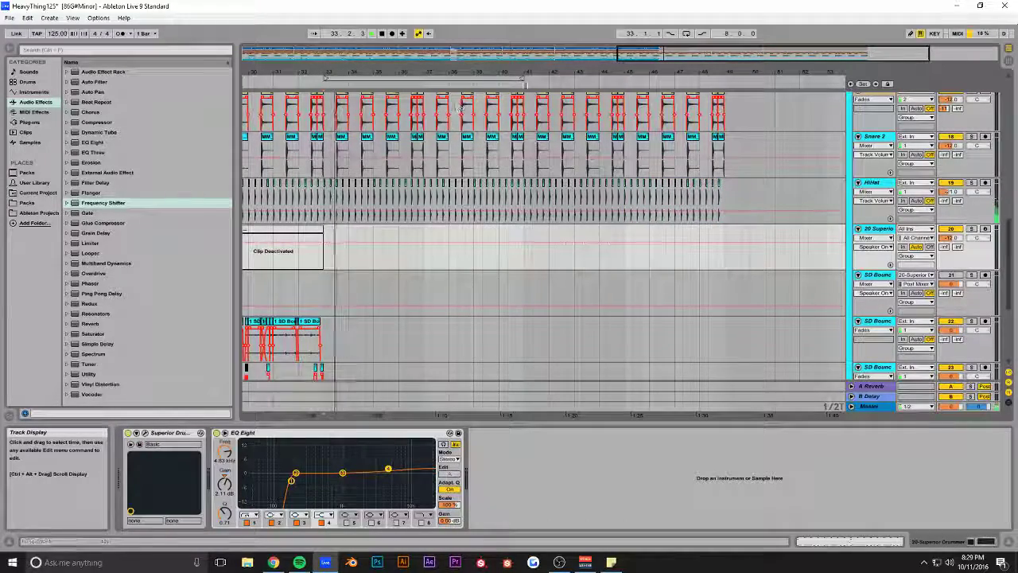
mouse_move(670, 57)
left_mouse_down()
mouse_move(674, 89)
mouse_move(670, 65)
left_mouse_up()
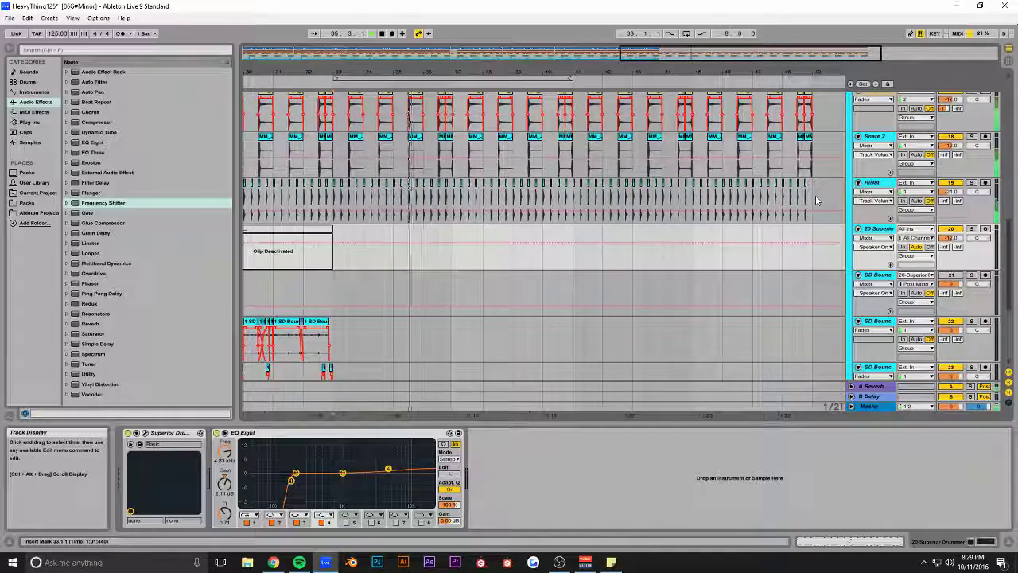
left_click_drag(815, 196, 453, 196)
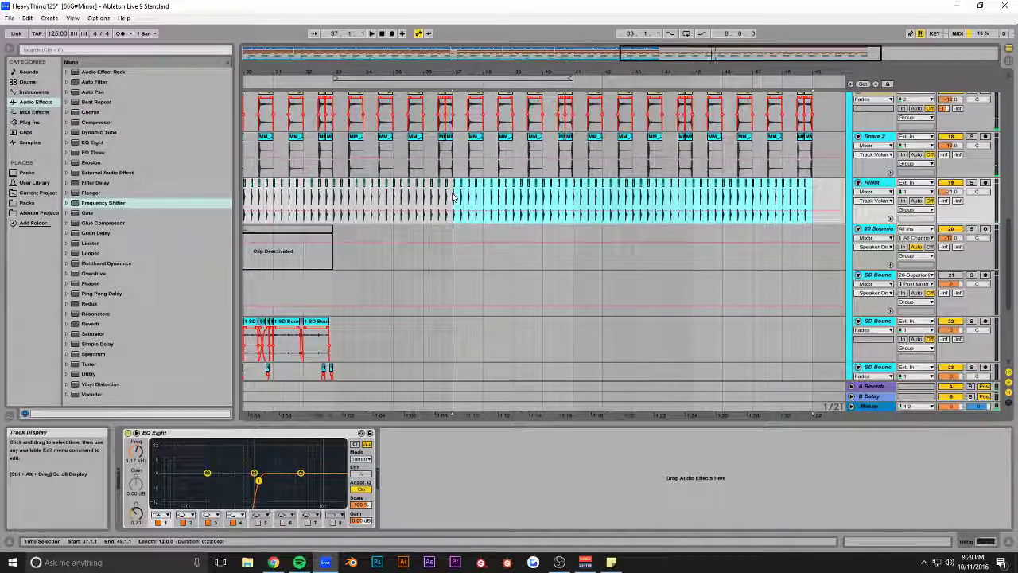
key("Delete")
- Set the loop region to bars 33–37 and turn looping on
left_click_drag(619, 67, 651, 121)
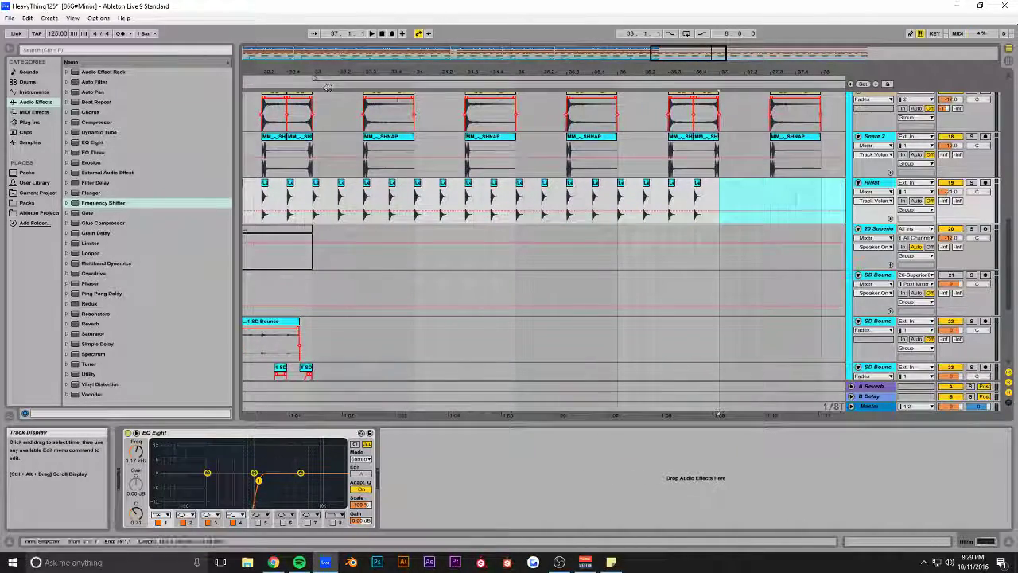
left_click_drag(676, 74, 570, 80)
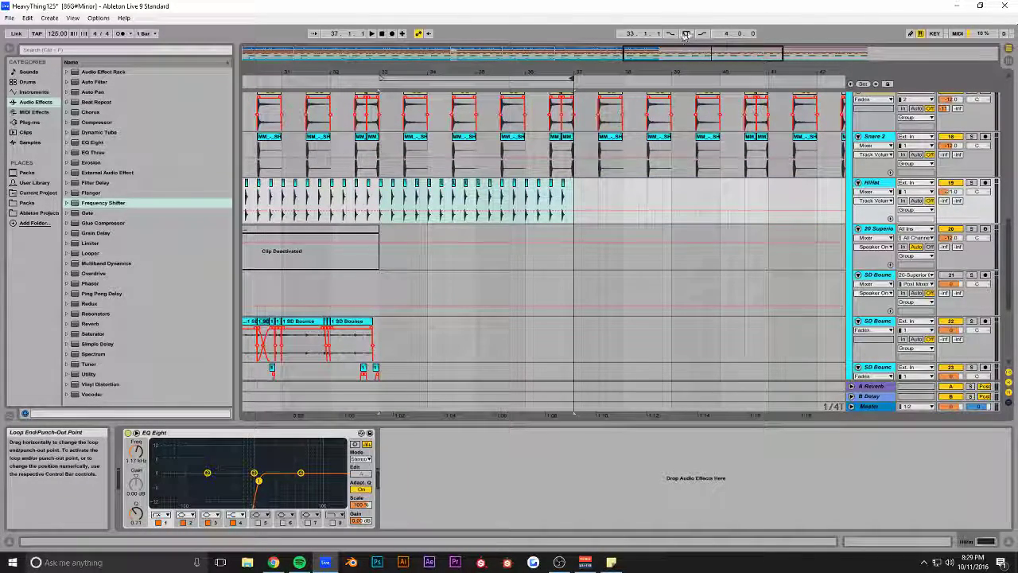
left_click_drag(405, 72, 350, 119)
- Copy HiHat hits to fill beat 34.4 with an eighth-note-triplet-grid roll leading into bar 35, and audition it
left_click(276, 184)
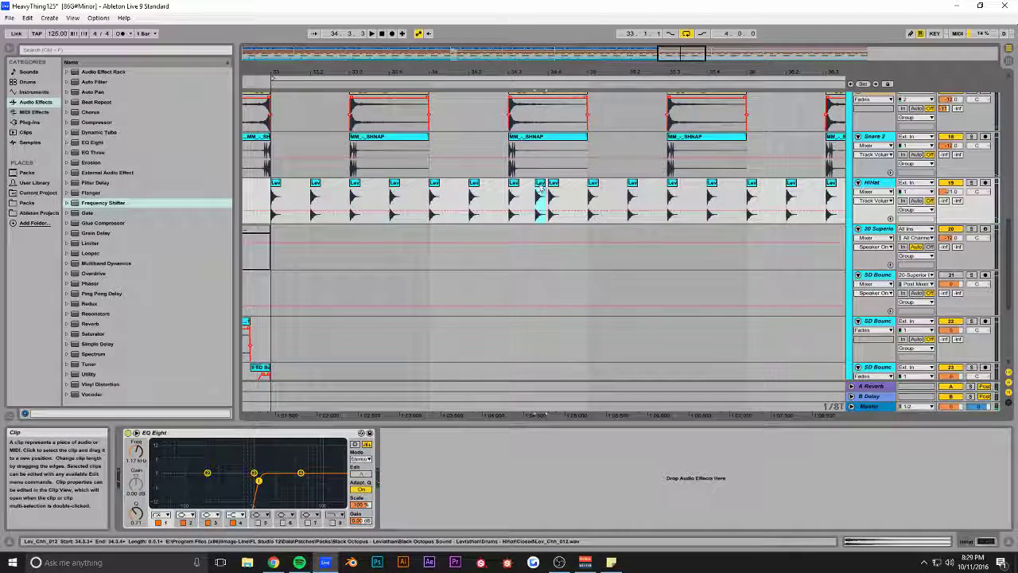
left_click(433, 237)
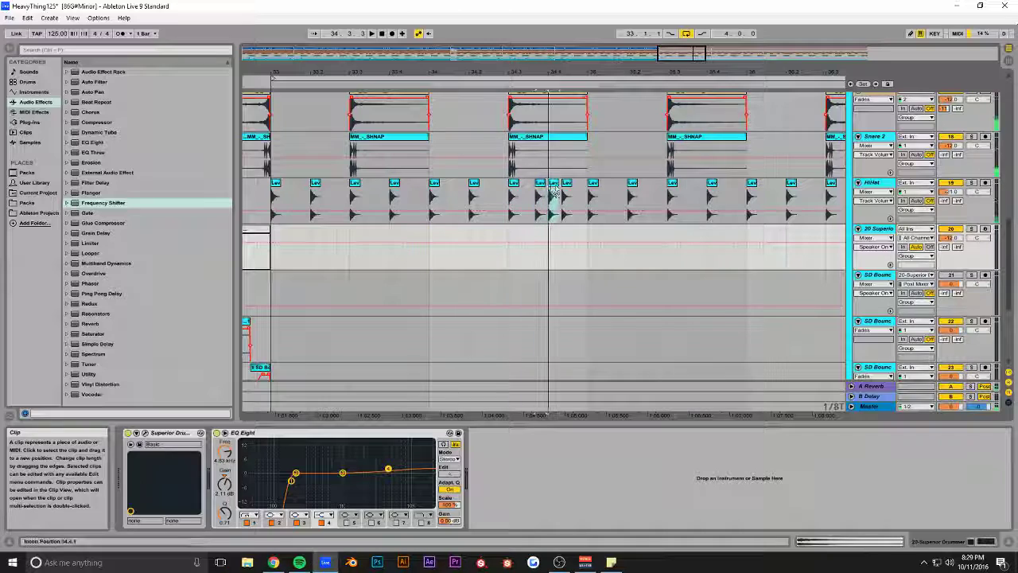
left_click(579, 190)
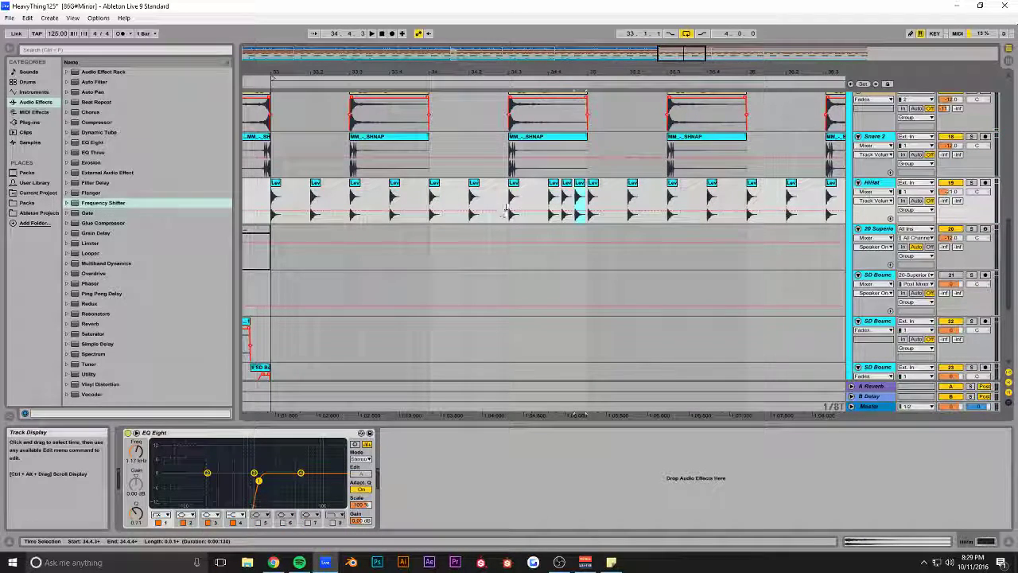
left_click_drag(682, 54, 688, 54)
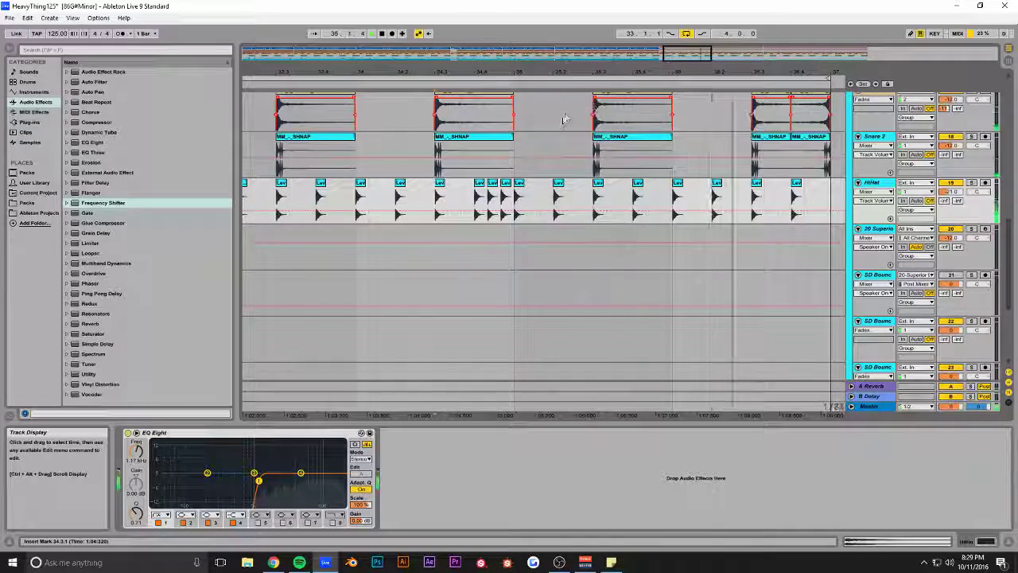
- Copy HiHat hits between the existing ones from beat 35.3 up to bar 36, and audition from bar 35
left_click_drag(687, 53, 695, 58)
left_click(570, 191)
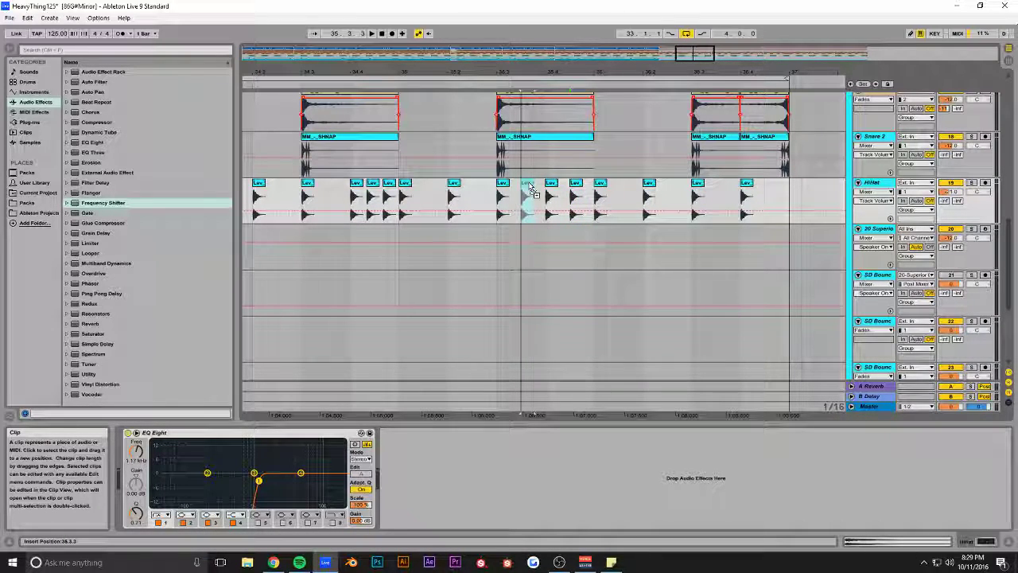
left_click(400, 167)
key("space")
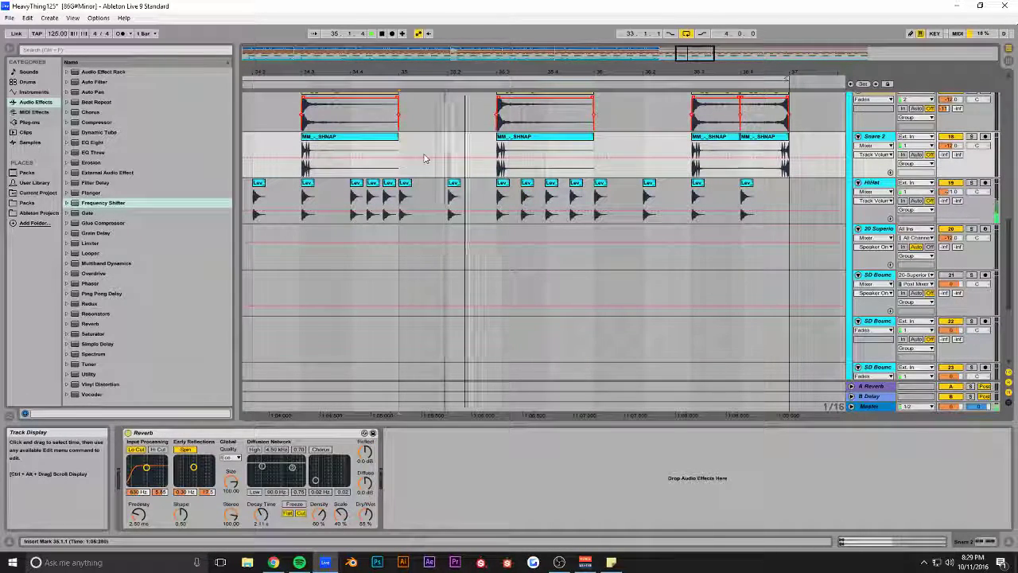
- Fill beat 36.1 with evenly spaced copies of the HiHat hit up to beat 36.2, and audition from bar 36
left_click(601, 184)
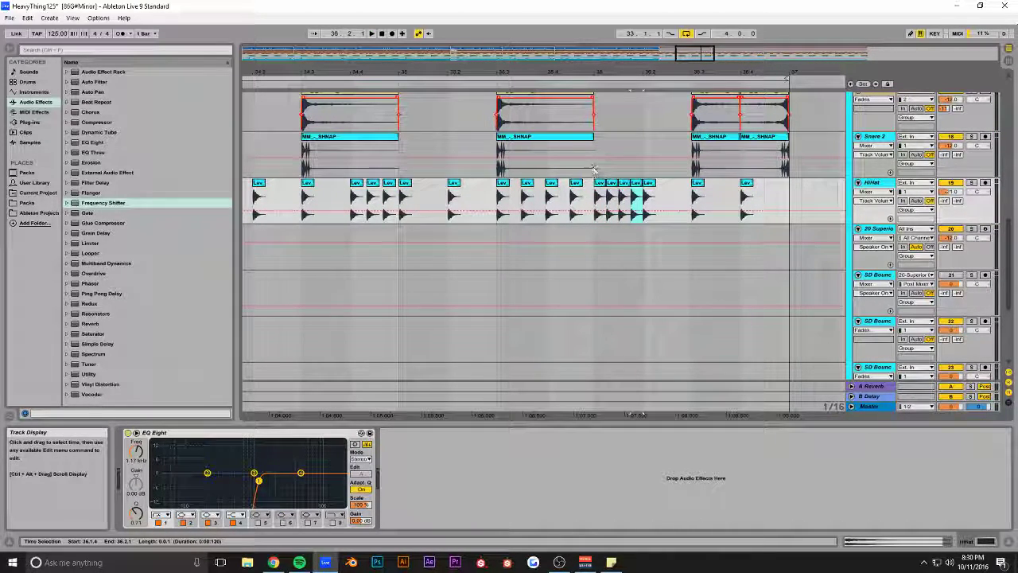
left_click(595, 172)
left_click_drag(624, 71, 434, 92)
key("space")
- Add HiHat hits from 36.3.3, shortening the last ones into a fast roll before beat 36.4, and audition the fill
left_click(531, 186)
left_click(547, 187)
left_click(561, 188)
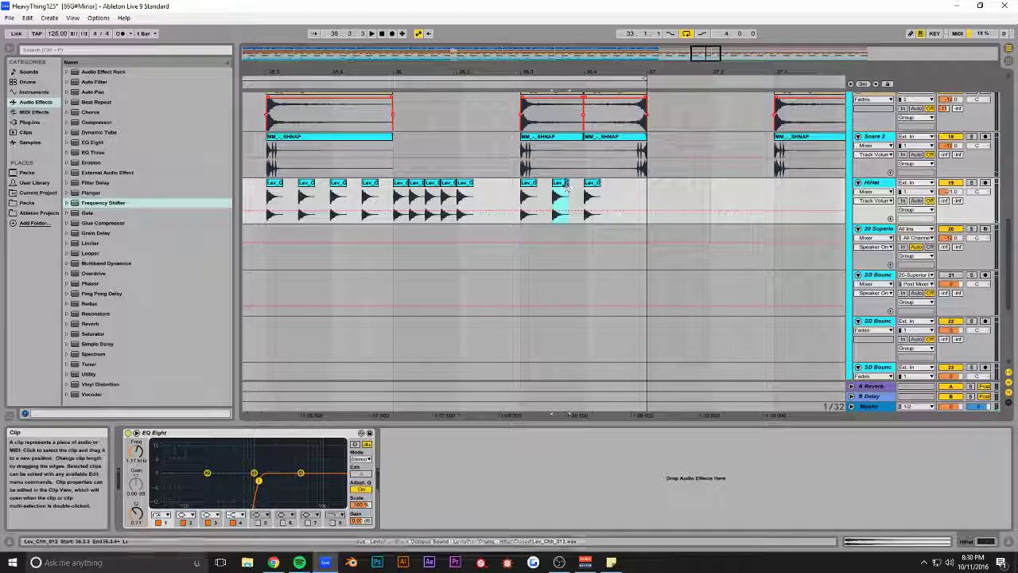
left_click_drag(583, 184, 577, 184)
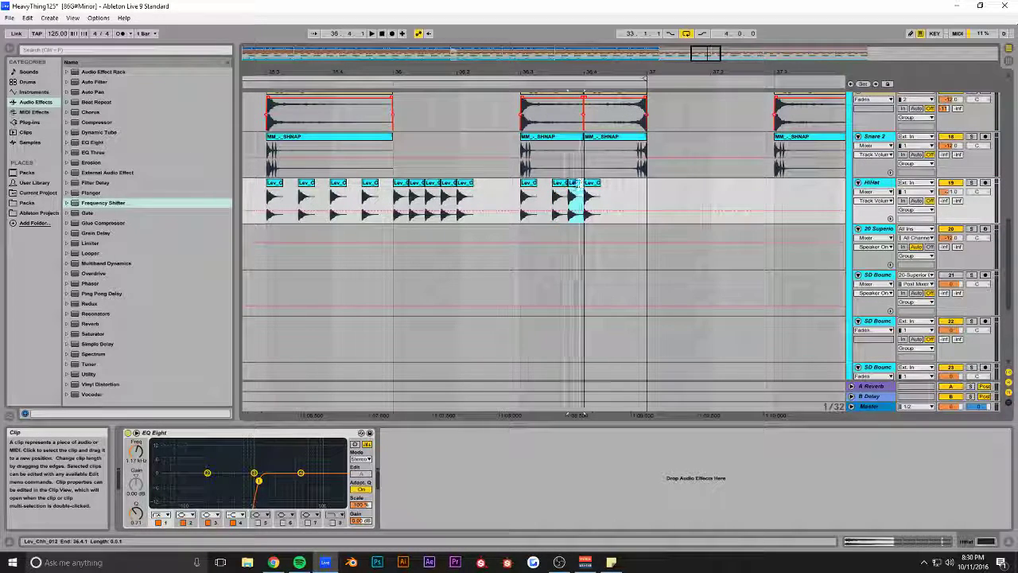
left_click(489, 194)
key("space")
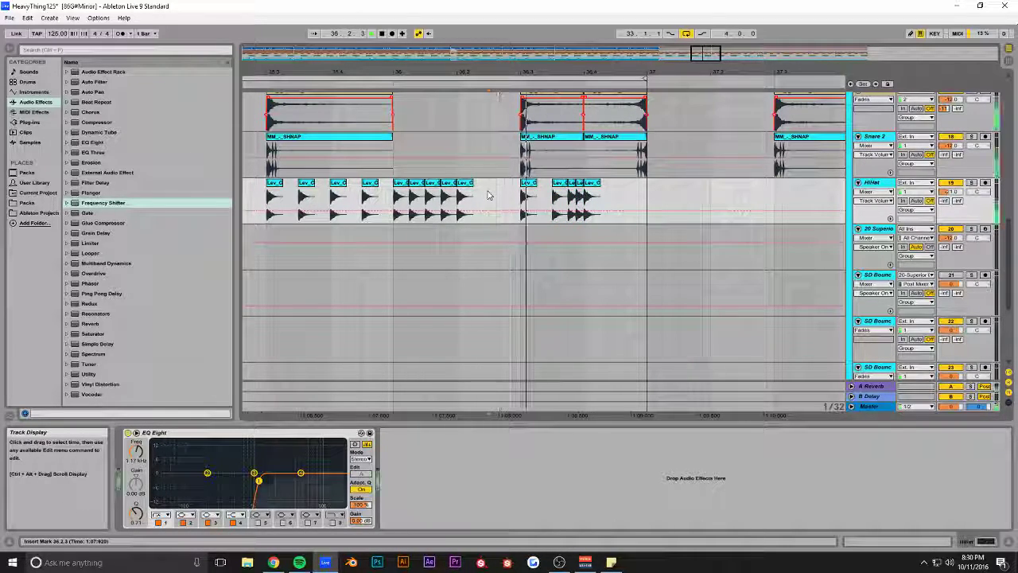
- Copy the two short HiHat roll hits to the end of bar 36, just before bar 37, and play the result
double_click(593, 187)
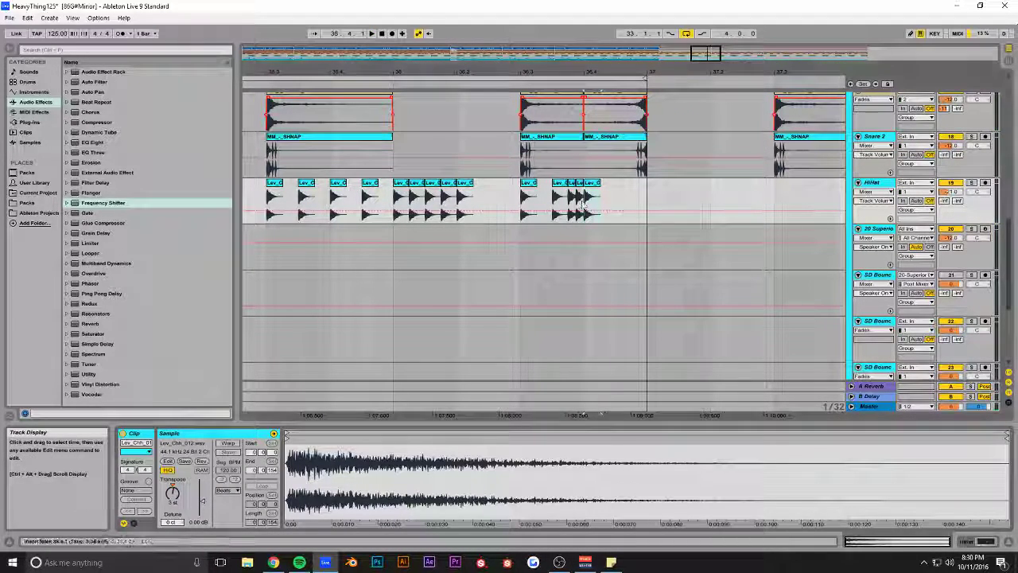
left_click(571, 188, "shift")
left_click_drag(571, 187, 636, 191)
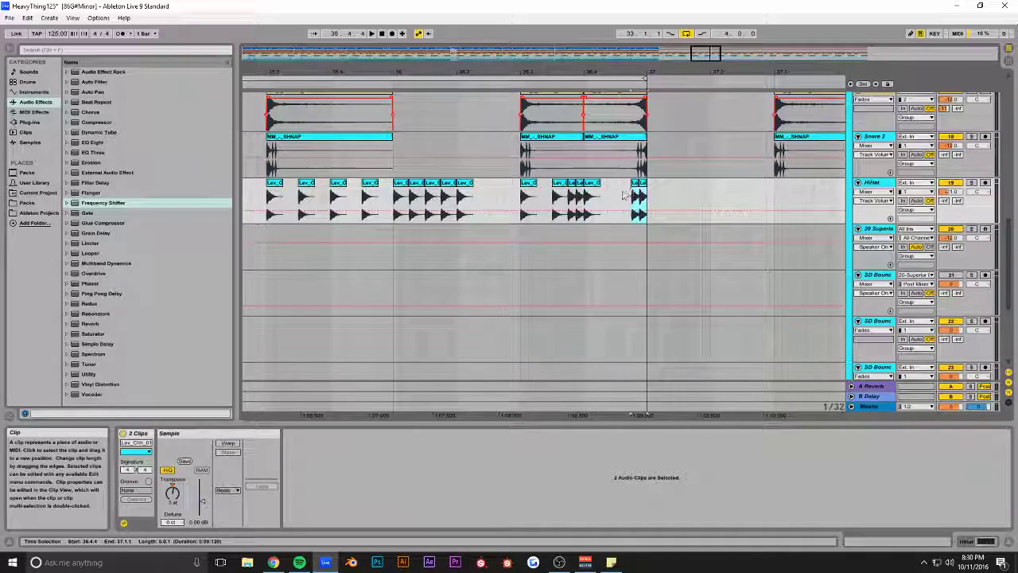
left_click(624, 195)
key("space")
- Save the set and duplicate the HiHat pattern of bars 33–37 three times to fill the track up to bar 49
left_click_drag(704, 72, 718, 66)
key("ctrl+s")
key("space")
left_click_drag(674, 196, 593, 205)
key("ctrl+d")
key("ctrl+d")
key("ctrl+d")
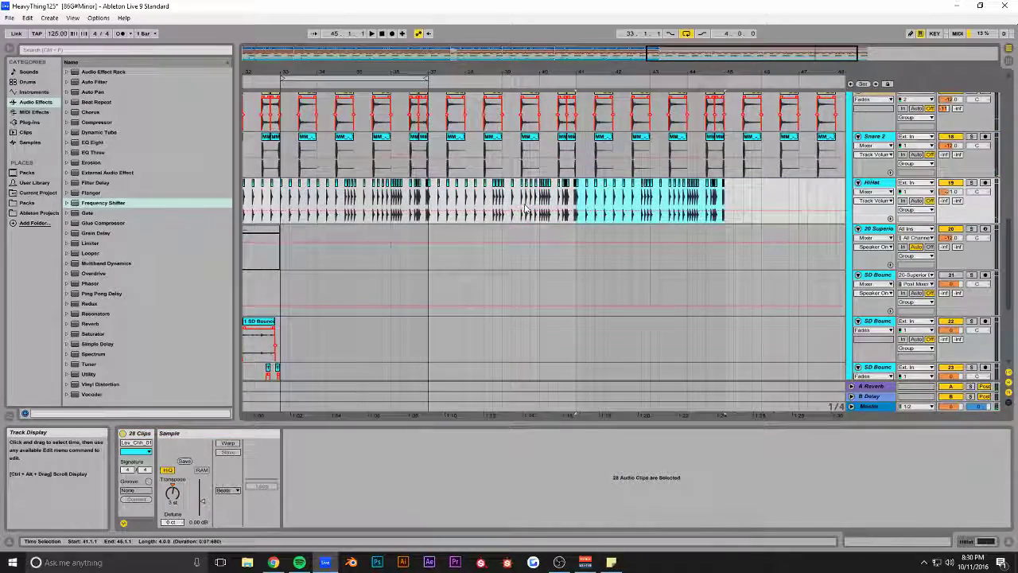
left_click_drag(738, 72, 377, 68)
left_click_drag(534, 60, 685, 151)
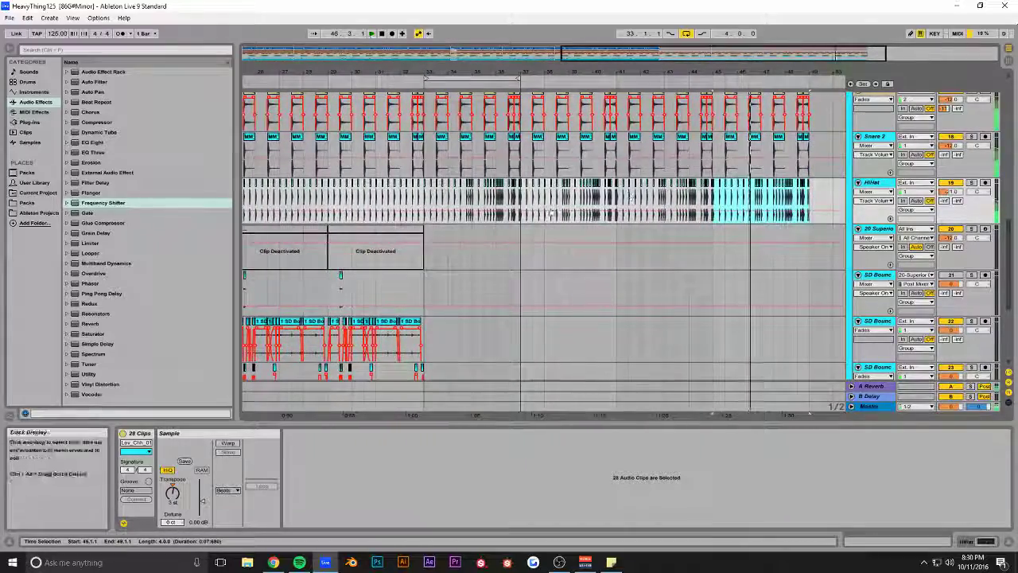
- Duplicate the noise riser clip on the 25 Audio track, place the copy at bars 41–49, and save the set
left_click(426, 260)
scroll(446, 240, "down", 5)
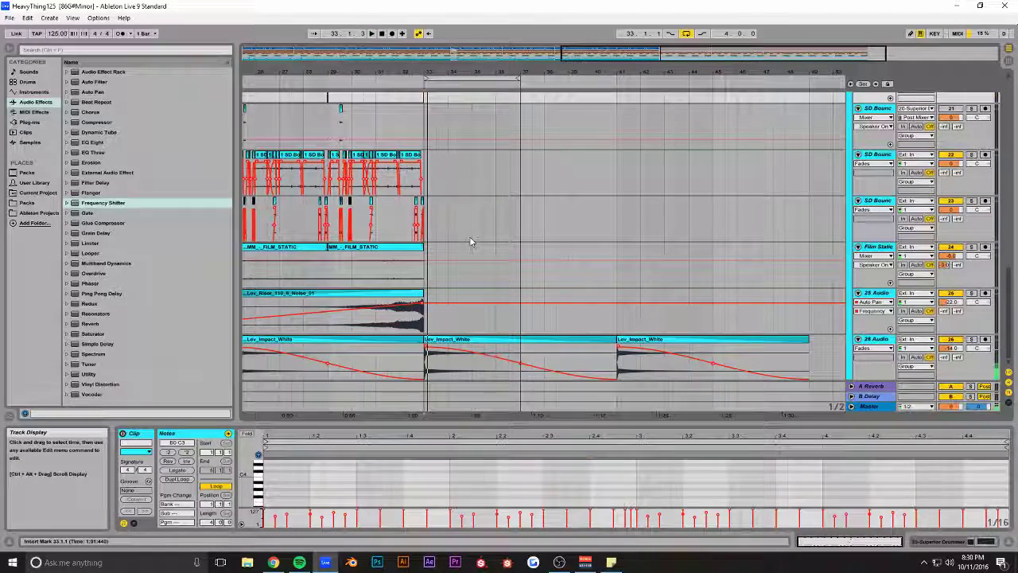
left_click(382, 299)
key("ctrl+d")
left_click_drag(517, 299, 716, 302)
key("space")
key("ctrl+s")
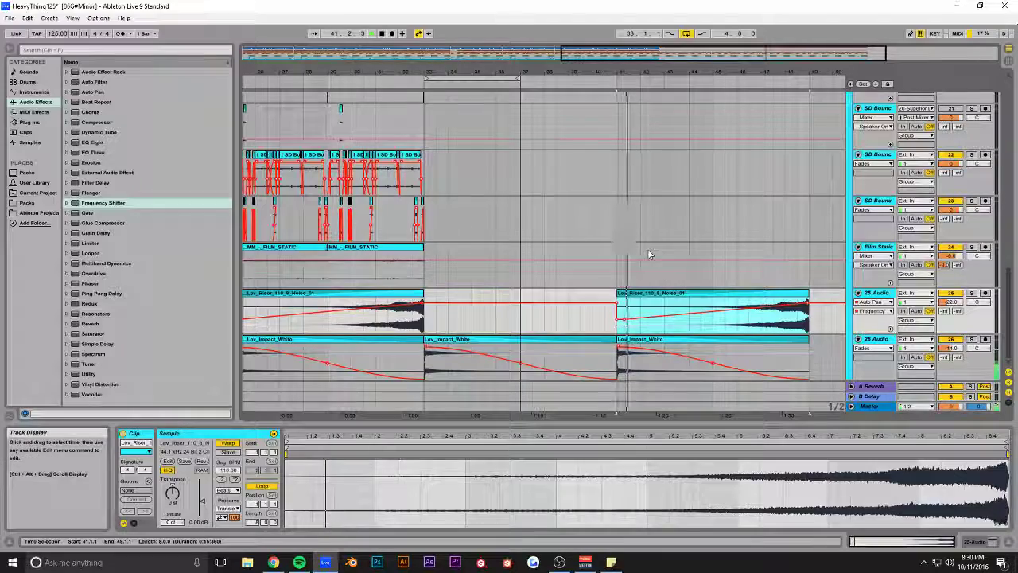
- Fold all the tracks and duplicate the Film Static clip from bar 33 through bar 49
left_click(858, 247, "alt")
scroll(509, 318, "up", 5)
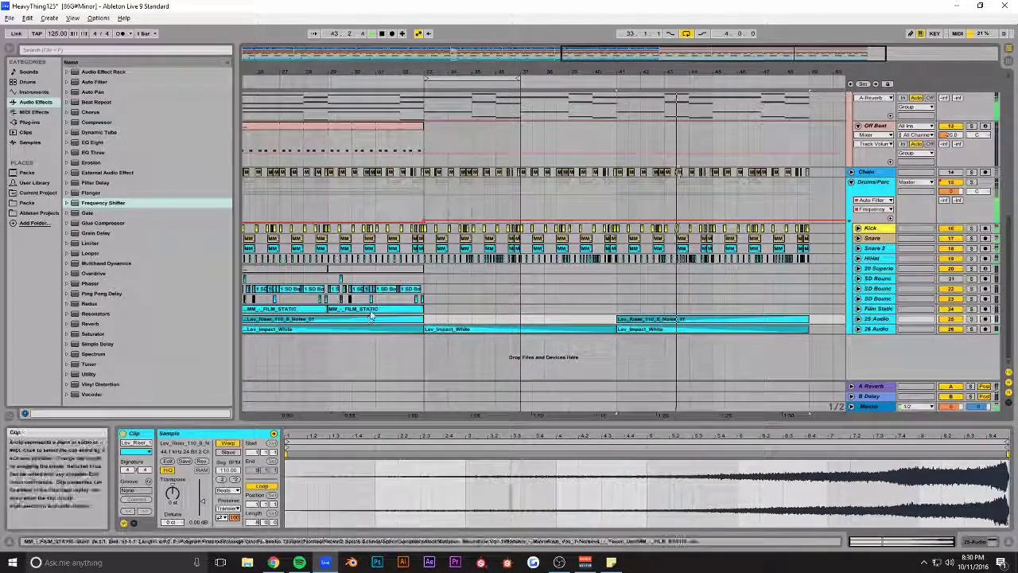
left_click(371, 315)
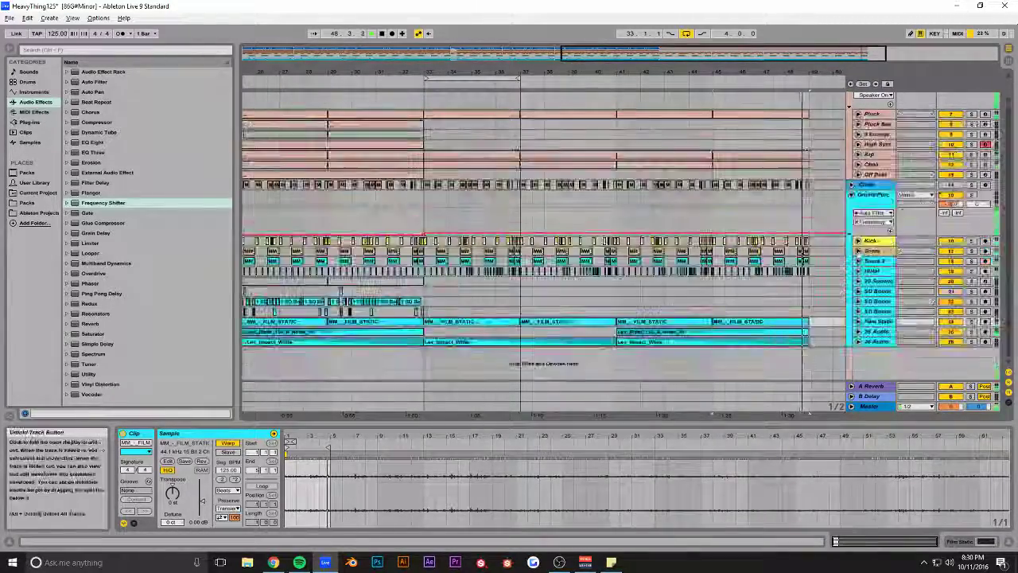
scroll(636, 167, "up", 3)
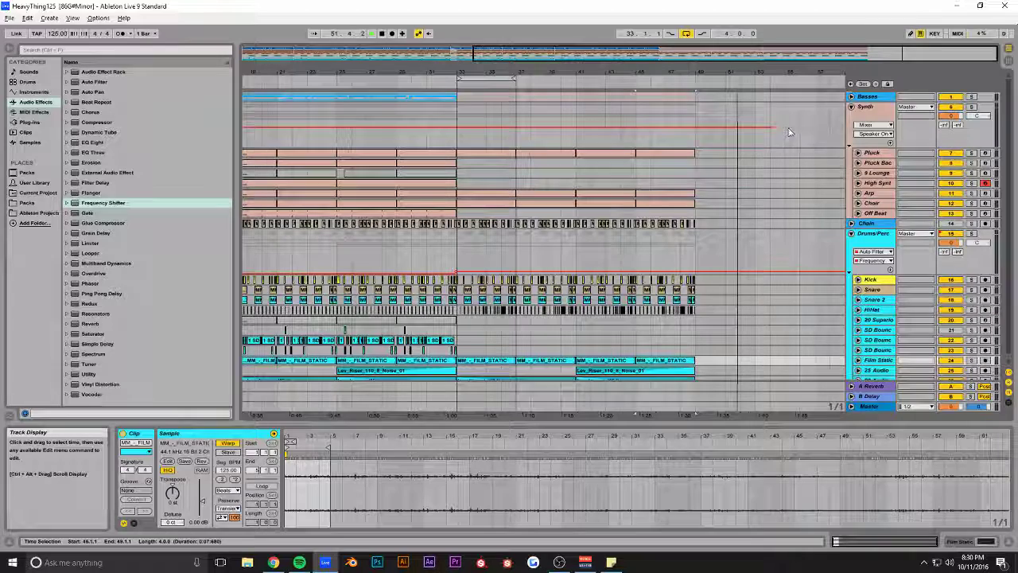
- Fold the Synth and Drums/Perc groups, turn looping off, and play the arrangement from bar 33
left_click(851, 107, "alt")
left_click_drag(766, 70, 788, 49)
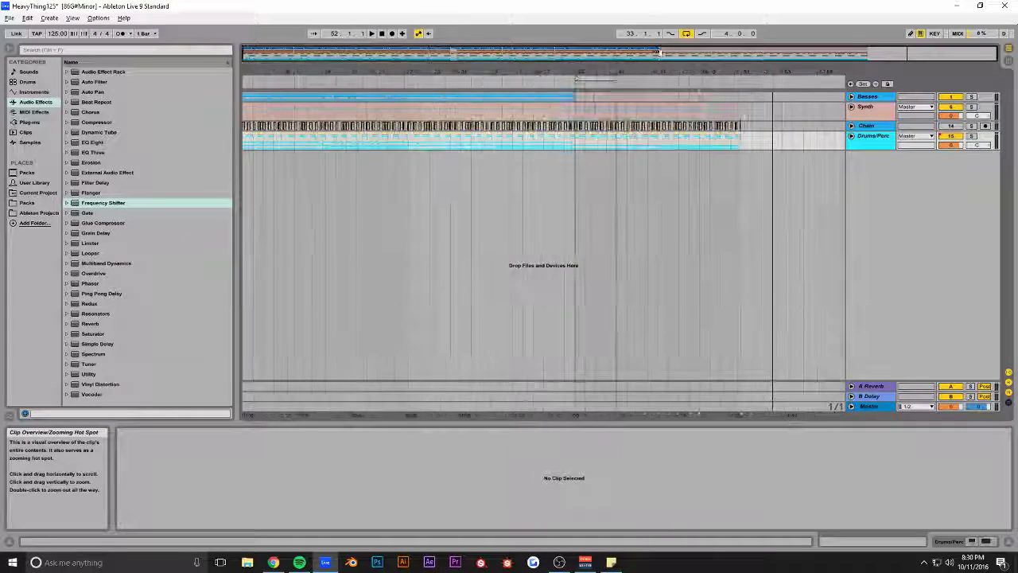
left_click(576, 111)
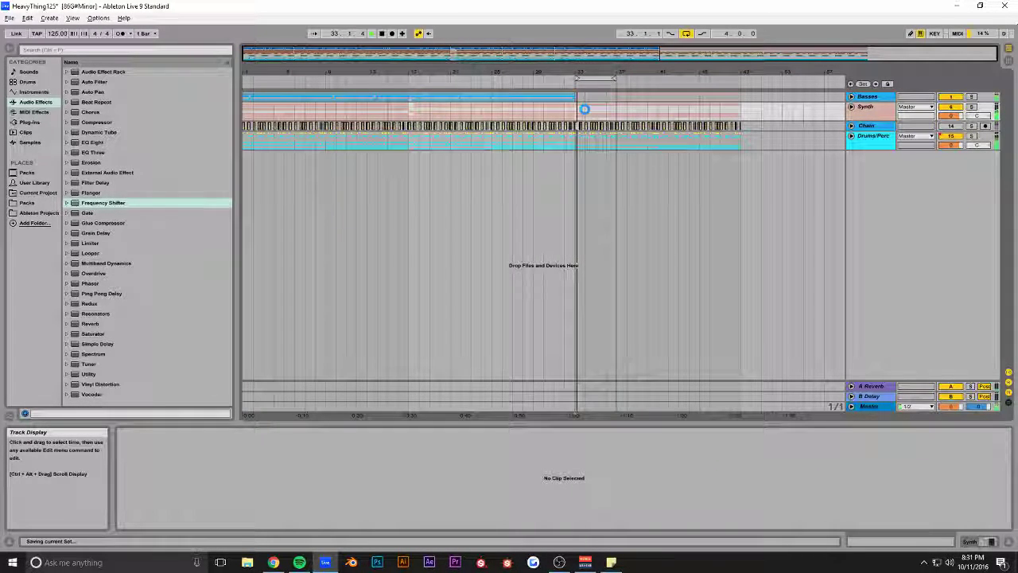
left_click_drag(657, 54, 719, 66)
left_click(685, 33)
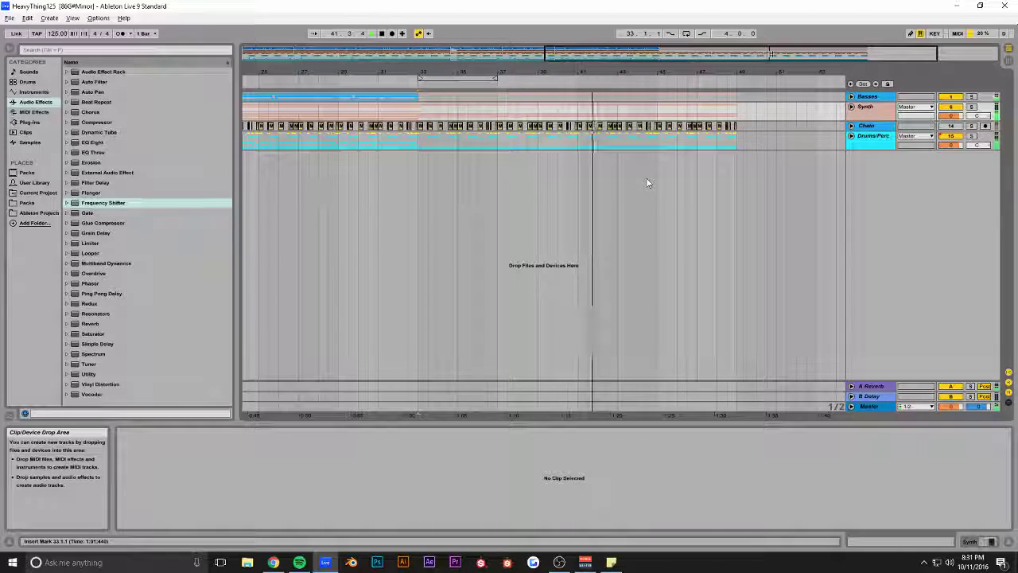
left_click_drag(637, 54, 637, 35)
- Unfold the Synth group and the Off Beat track, copy the Off Beat clip to bar 33, and trim the copy at bar 49
left_click(851, 106)
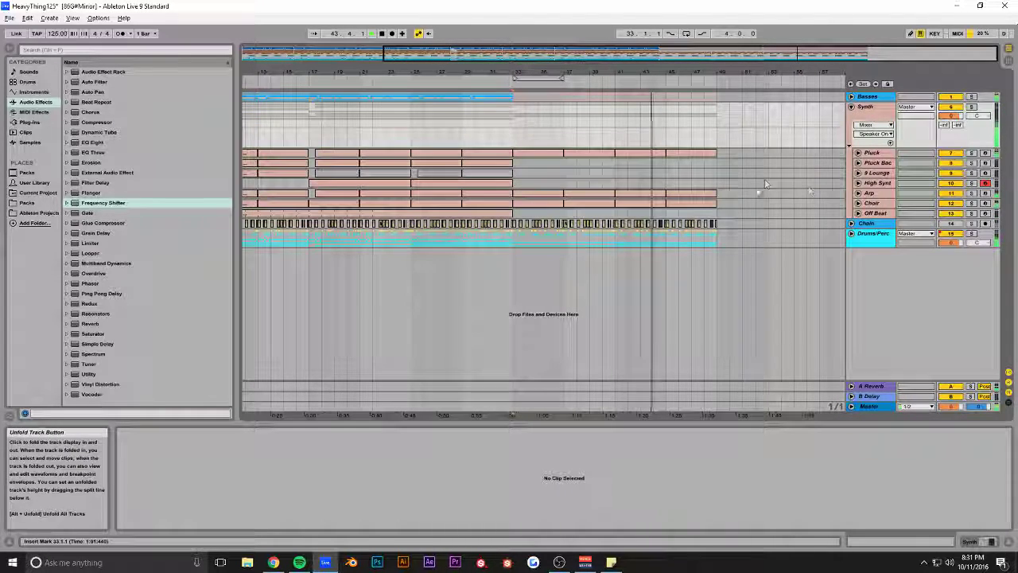
left_click(858, 214)
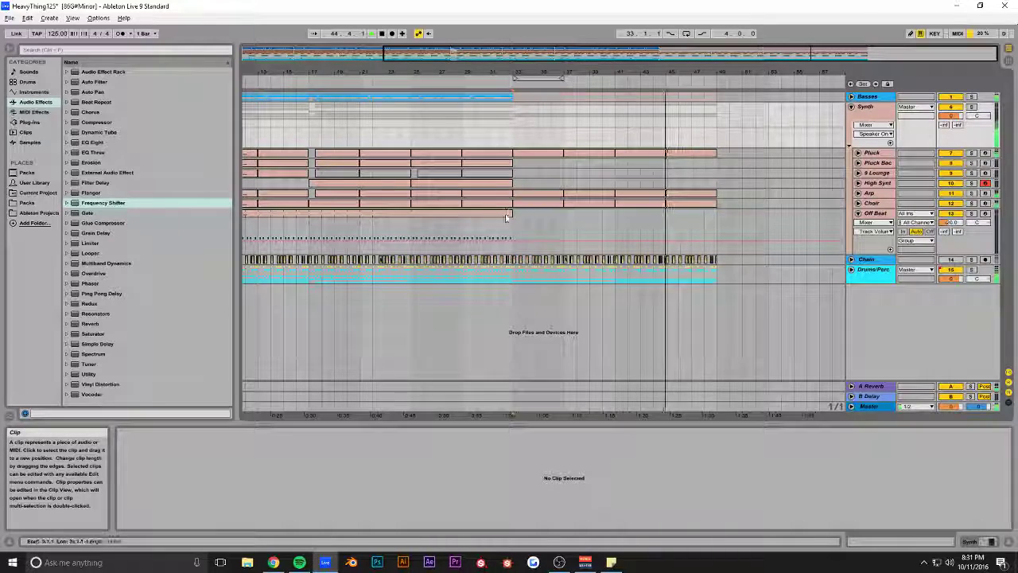
left_click(491, 219)
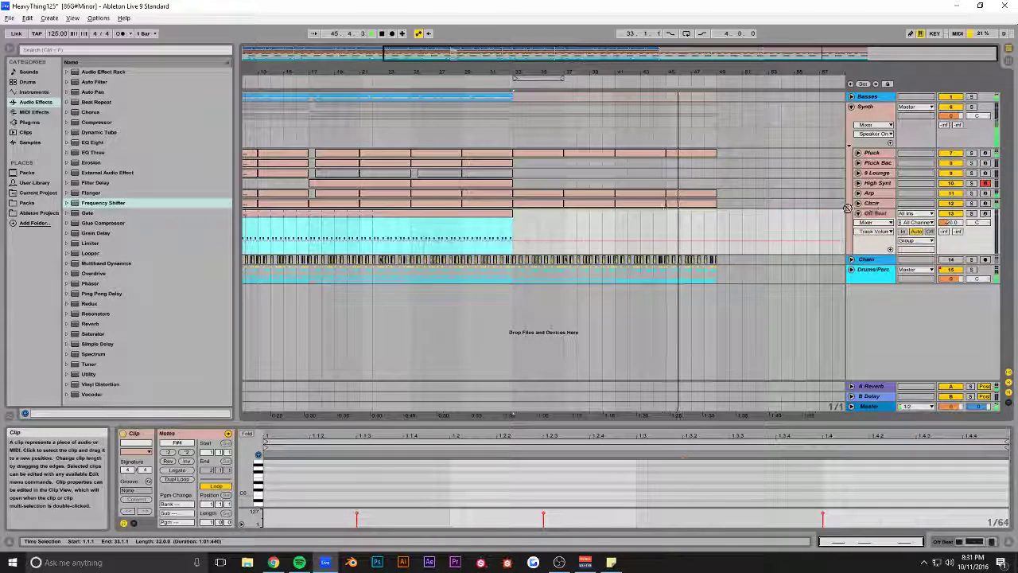
left_click(529, 221)
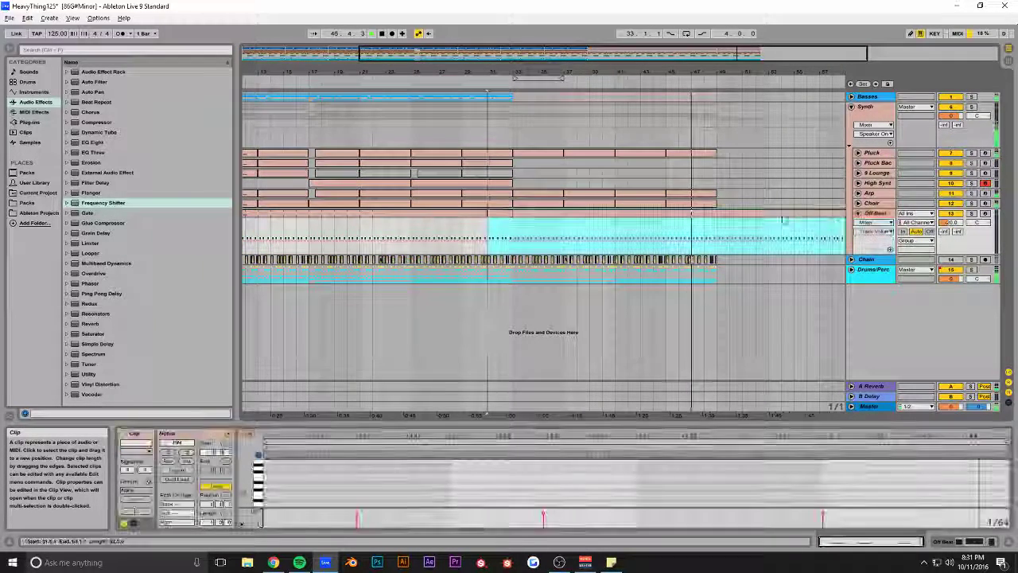
left_click(489, 215)
left_click_drag(553, 72, 487, 70)
left_click_drag(833, 214, 643, 215)
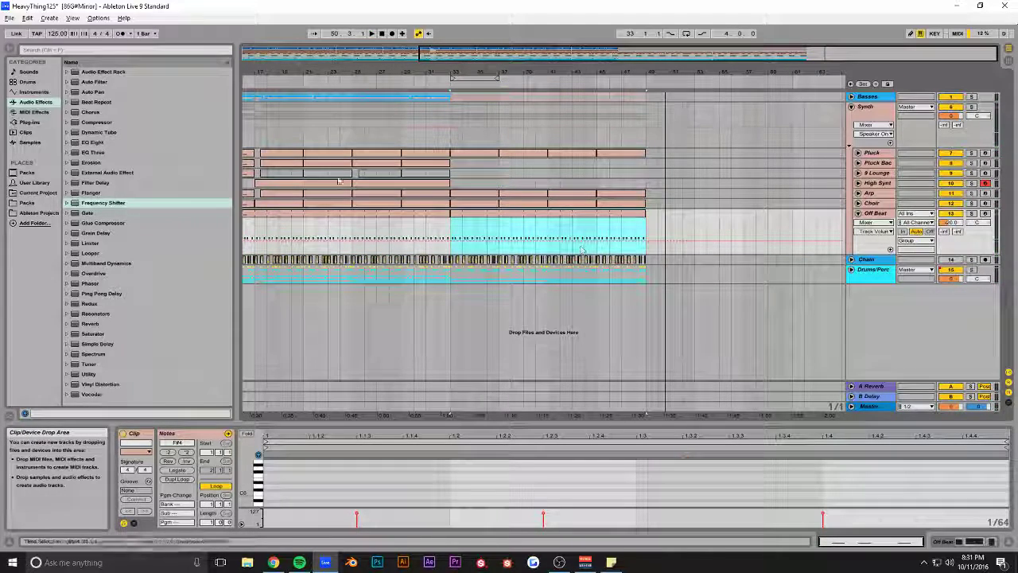
- Add an Auto Filter to the Off Beat track, automate its Frequency rising from bar 33 to about bar 48, and play it
left_click_drag(112, 82, 486, 244)
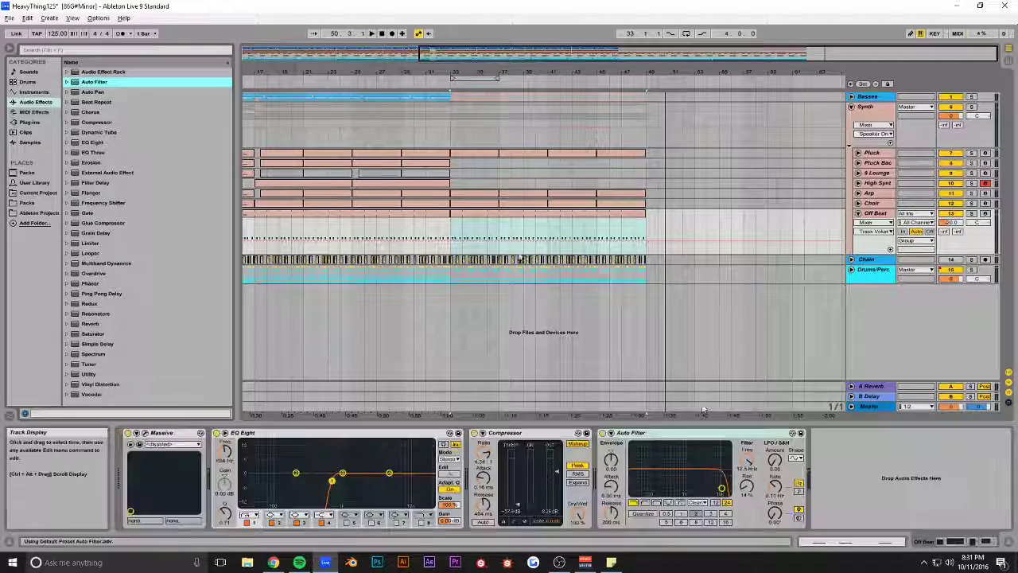
left_click(561, 227)
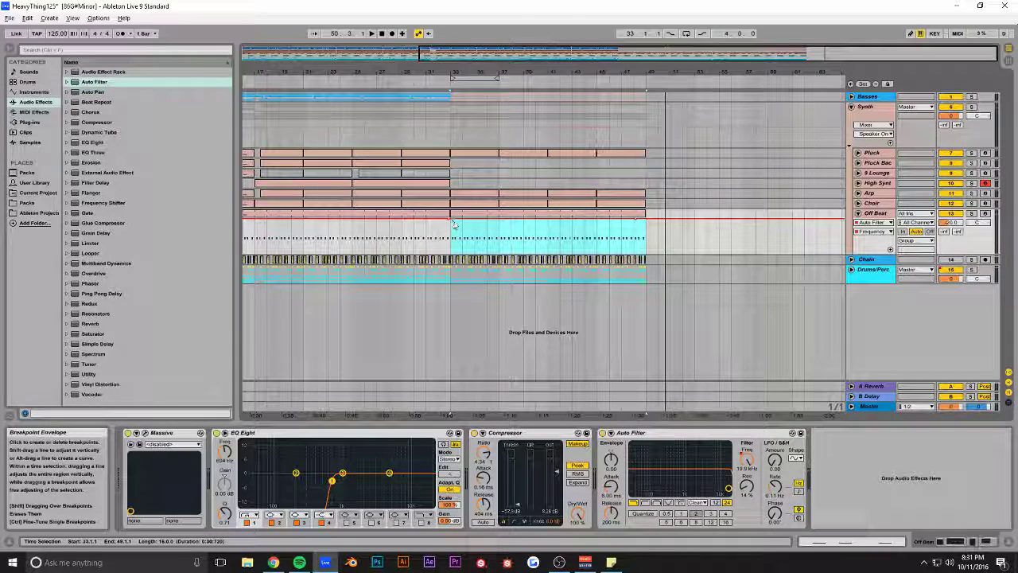
key("space")
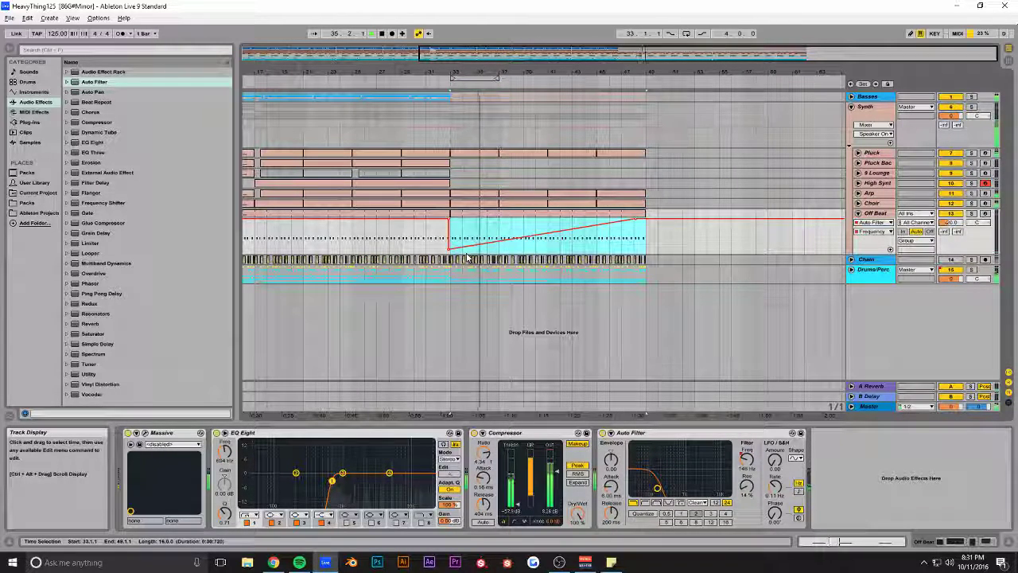
- Bend the Off Beat filter's frequency ramp into a slight curve, and check the Basses and Drums/Perc effects during playback
left_click_drag(532, 237, 532, 239)
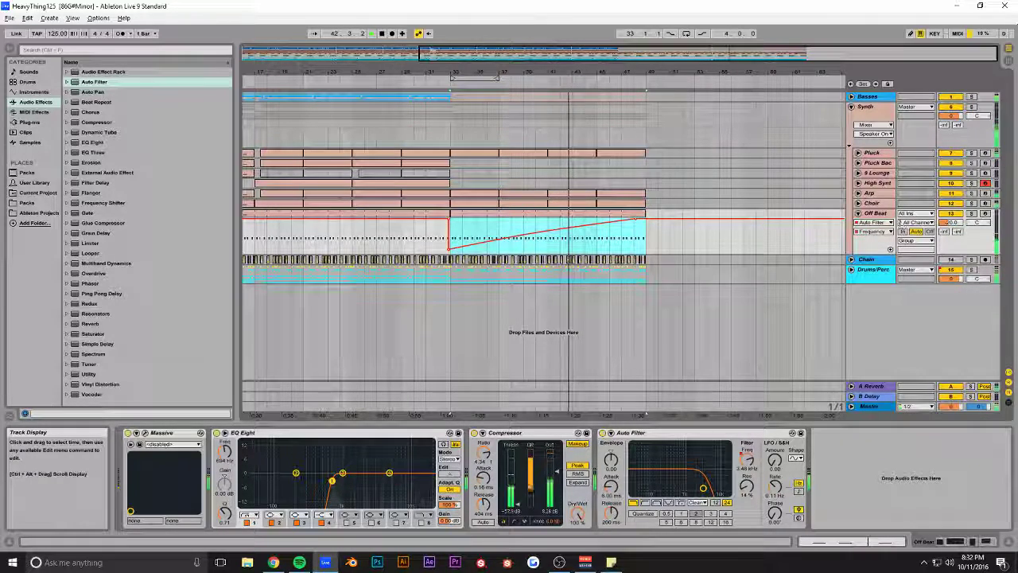
left_click(867, 111)
left_click(870, 98)
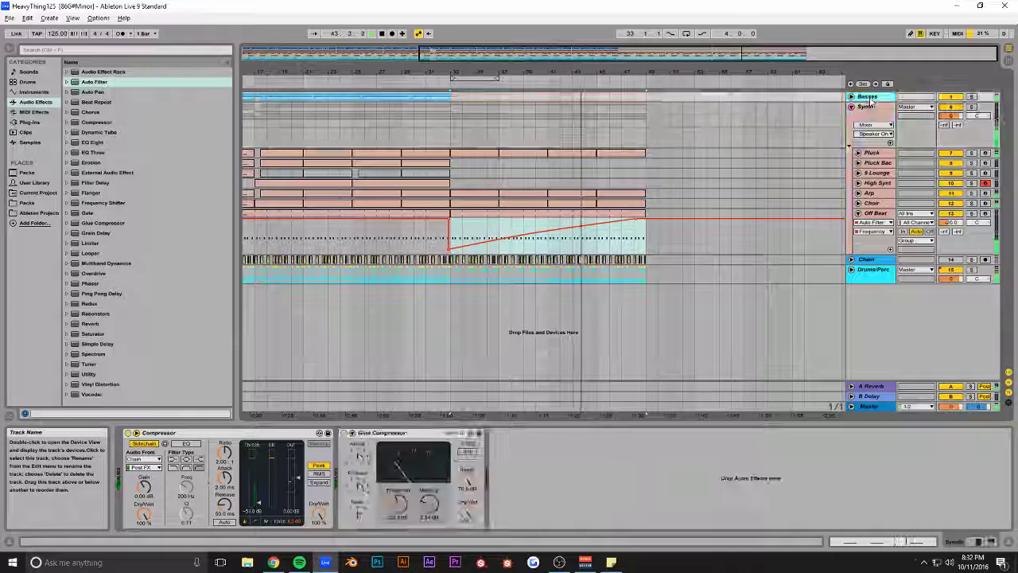
left_click(867, 284)
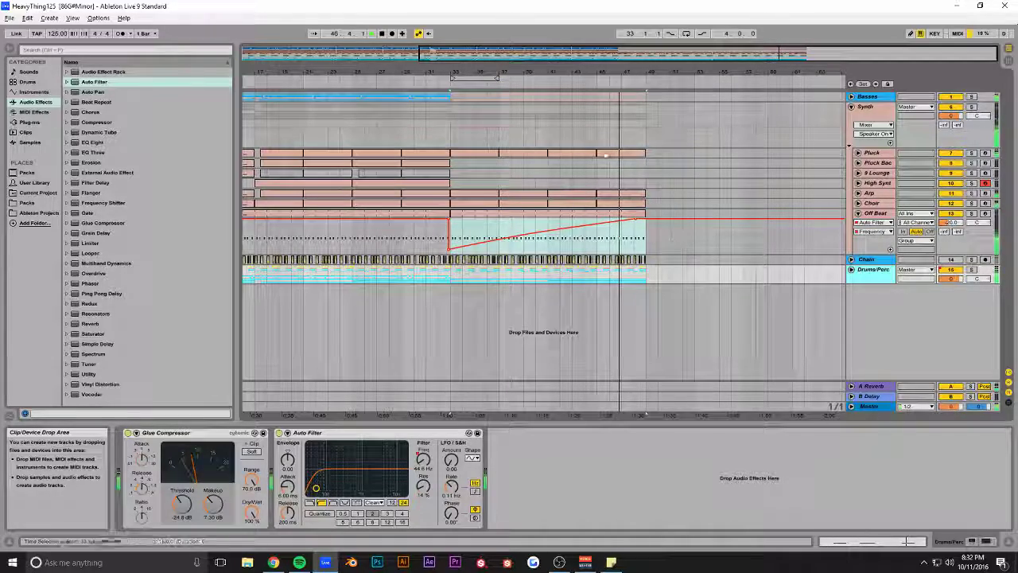
- Fold the Synth group and insert 33 bars of empty time at bar 1, ahead of the whole arrangement
mouse_move(632, 55)
left_mouse_down()
mouse_move(634, 92)
mouse_move(654, 96)
mouse_move(643, 56)
left_mouse_up()
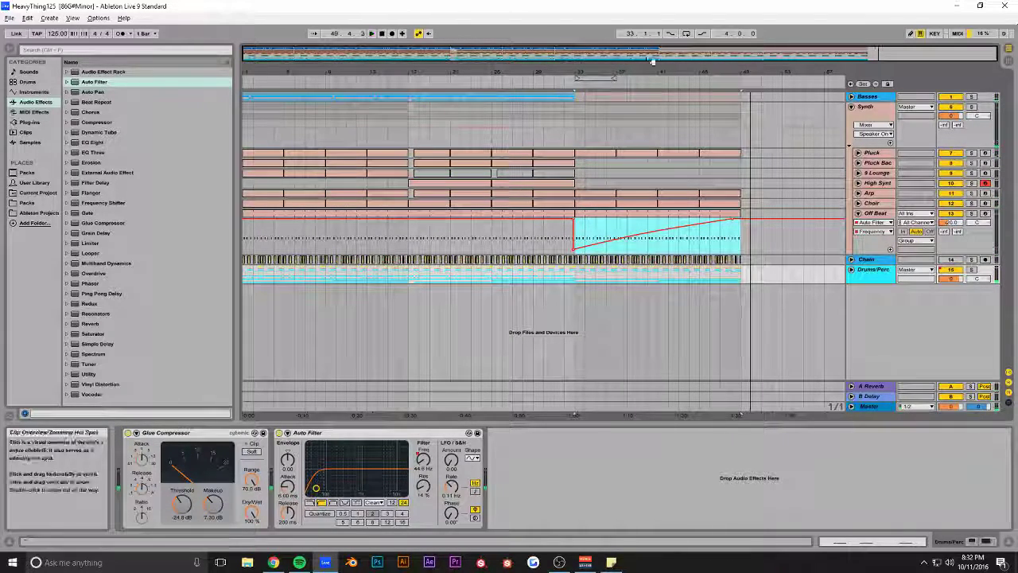
left_click(850, 107)
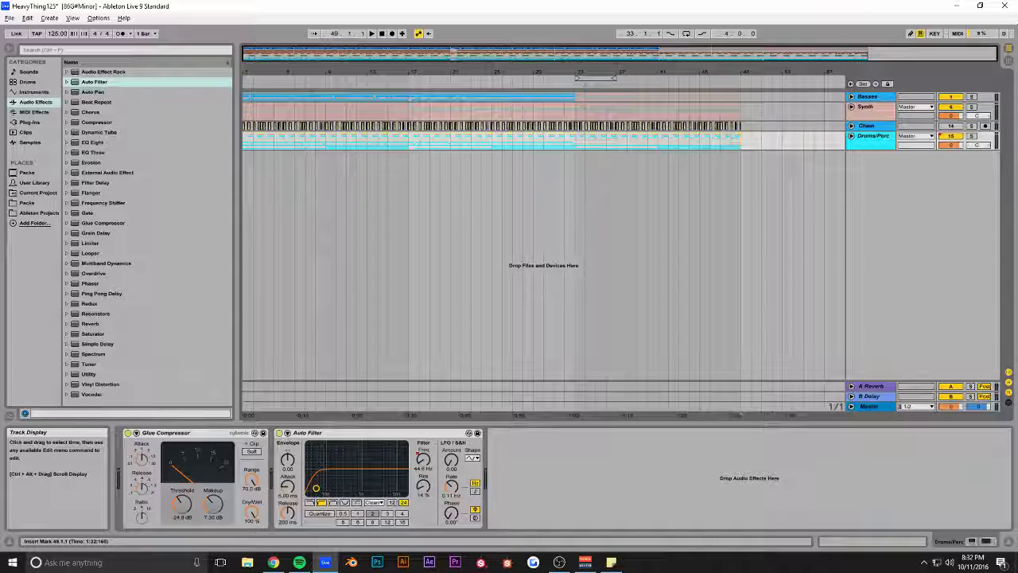
left_click(246, 101)
key("ctrl+i")
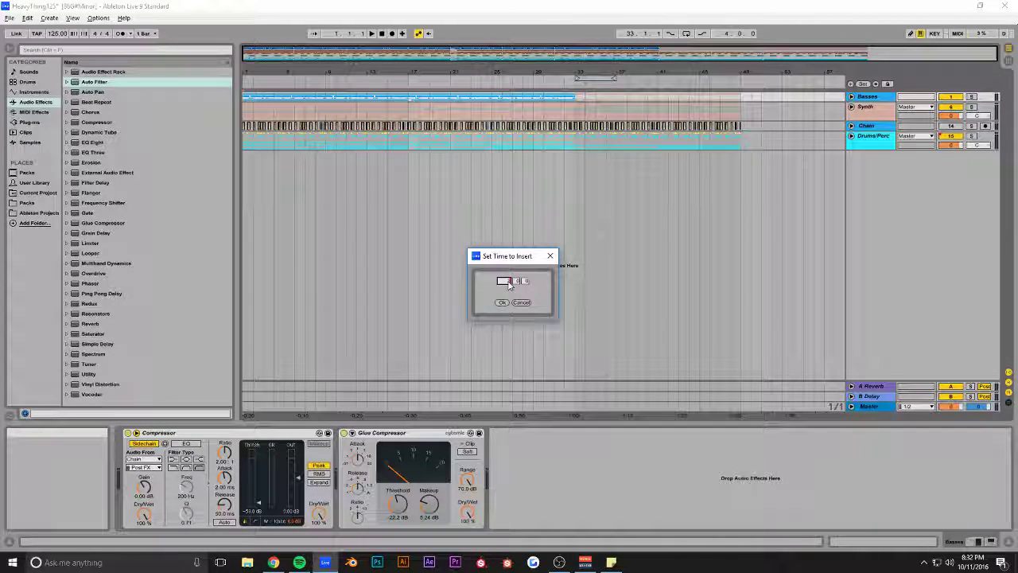
left_click(501, 304)
left_click_drag(595, 52, 595, 57)
left_click_drag(668, 57, 668, 28)
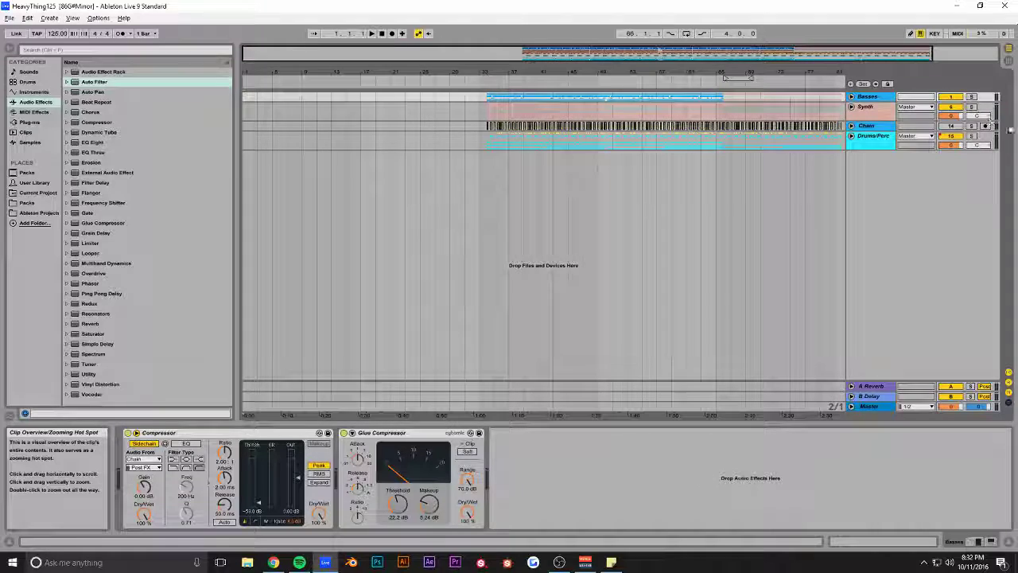
- Unfold the Synth group, copy the first 9 Lounge clip to bar 1, and open the copy in an enlarged note editor
left_click(851, 107)
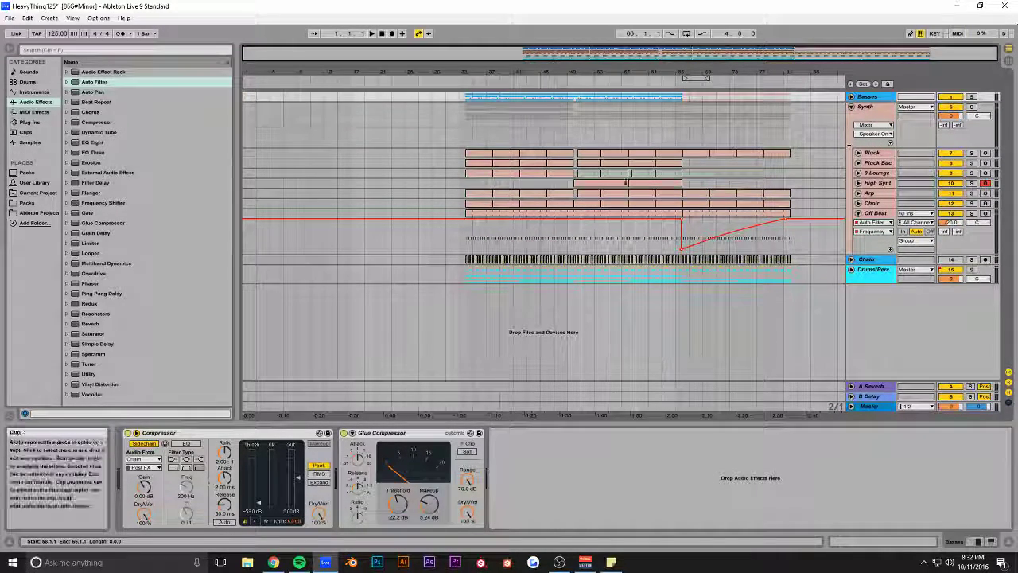
left_click(474, 173)
left_click_drag(317, 176, 255, 176)
key("space")
left_click_drag(994, 53, 386, 53)
key("space")
double_click(353, 173)
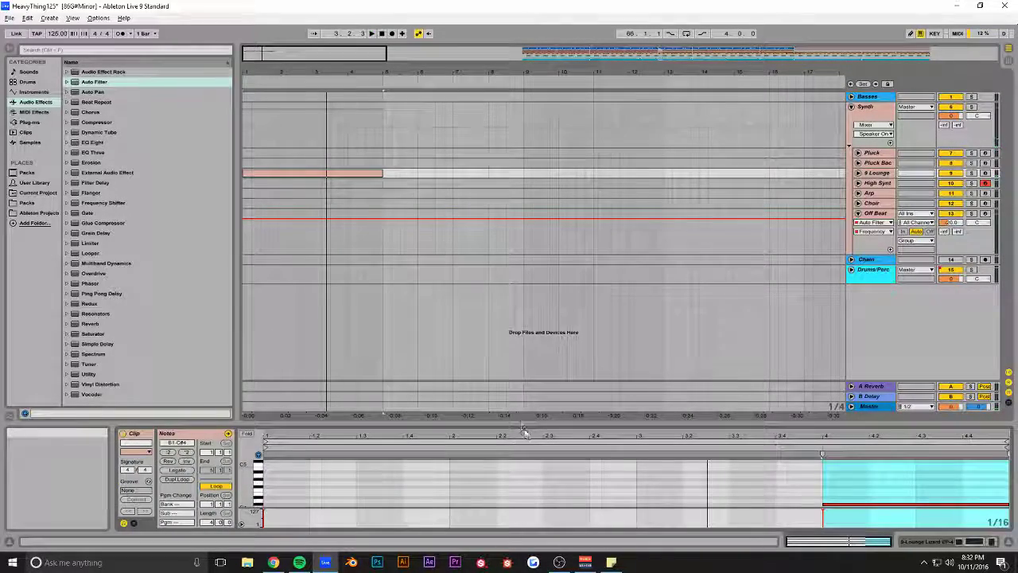
left_click_drag(557, 425, 568, 148)
- Duplicate the opening chord of the 9 Lounge clip so the copy fills the span from 2.3 to 4.1
left_click_drag(768, 268, 696, 444)
left_click_drag(803, 359, 546, 364)
key("ctrl+d")
left_click(625, 287)
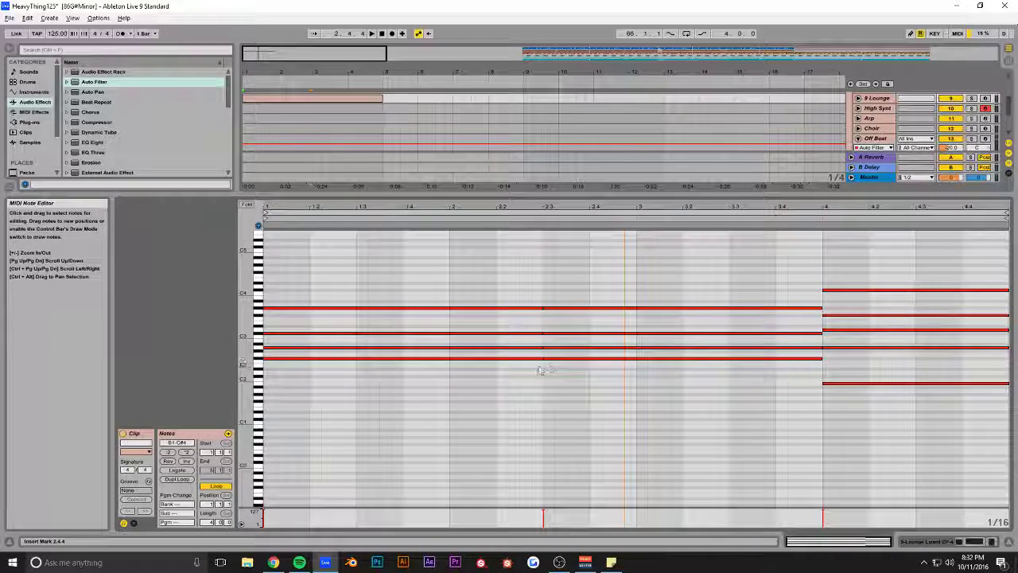
- Move the duplicated chord's bottom note to D2 and its top note to F#3, play it, and save the set
left_click_drag(552, 358, 554, 371)
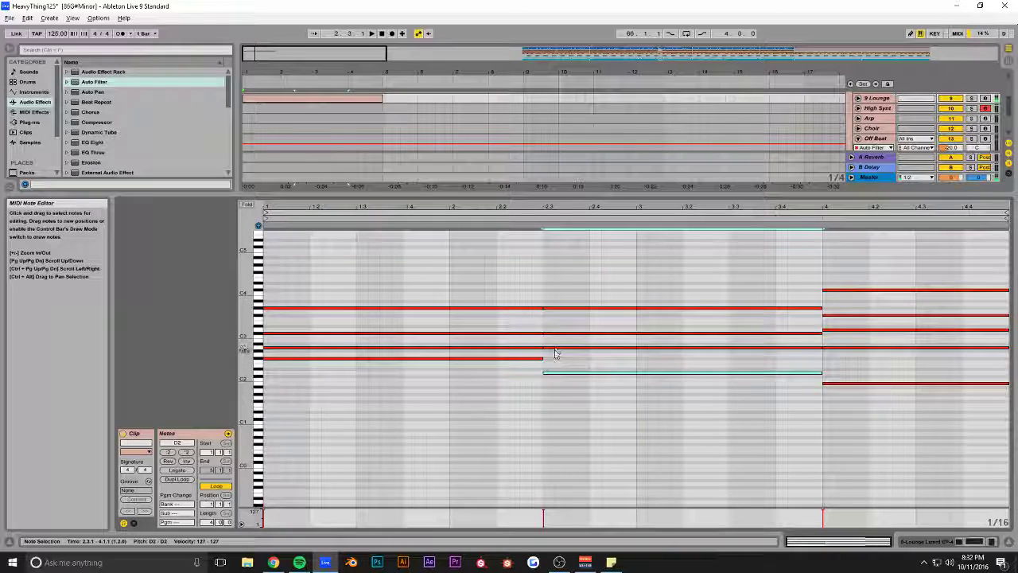
left_click(555, 355)
left_click(552, 347)
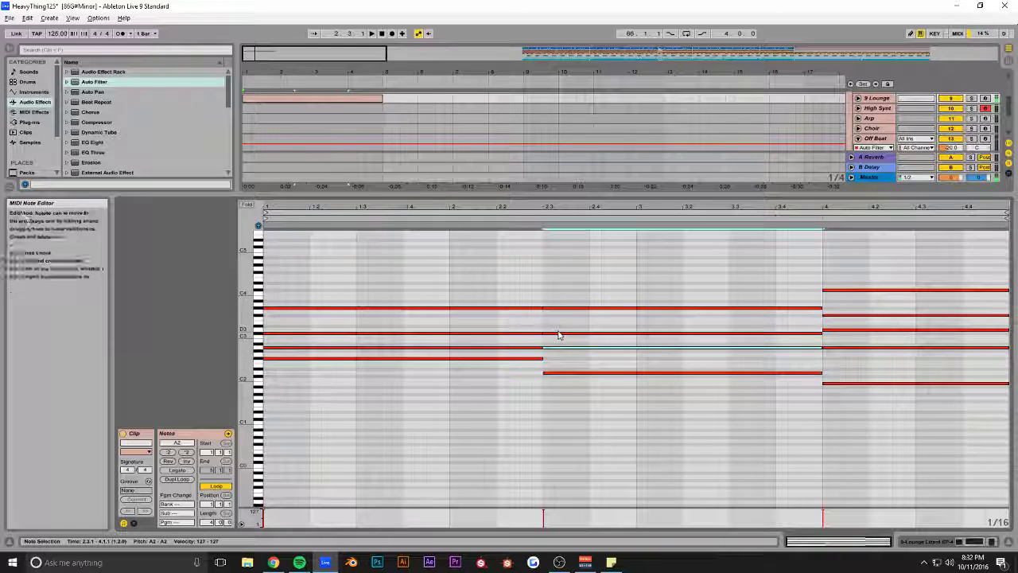
left_click_drag(555, 347, 557, 321)
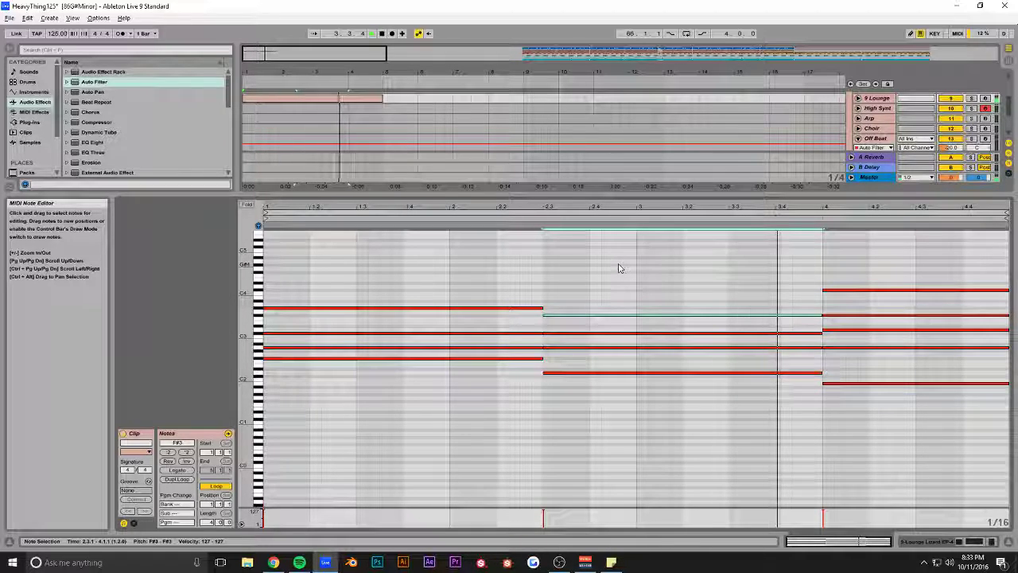
key("ctrl+s")
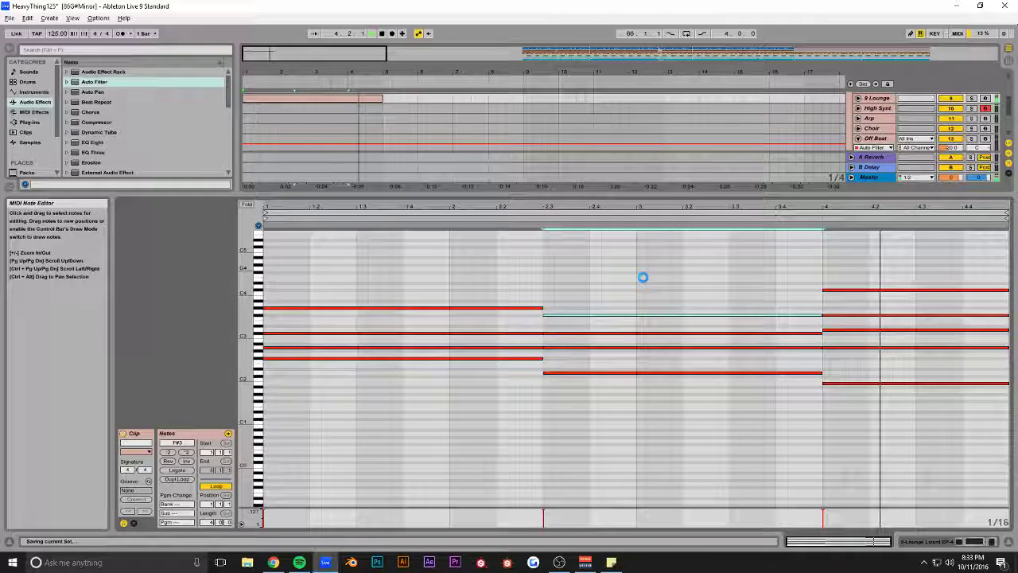
- Make the three chords one bar long each, placing them back to back in bars 1, 2 and 3 of the clip
scroll(652, 288, "up", 3)
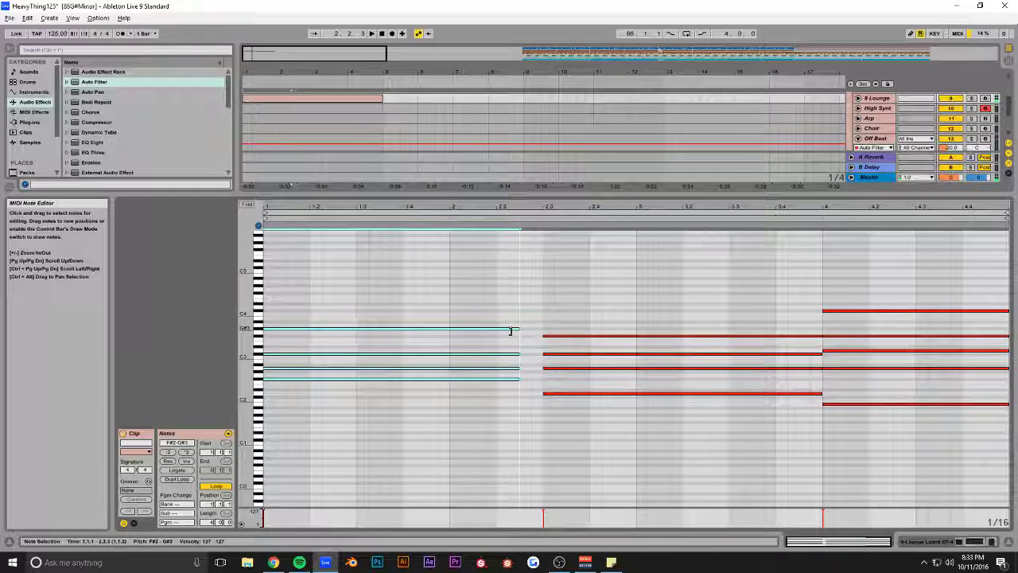
left_click_drag(511, 331, 661, 415)
left_click_drag(745, 394, 652, 400)
left_click_drag(729, 393, 637, 394)
left_click_drag(803, 296, 682, 410)
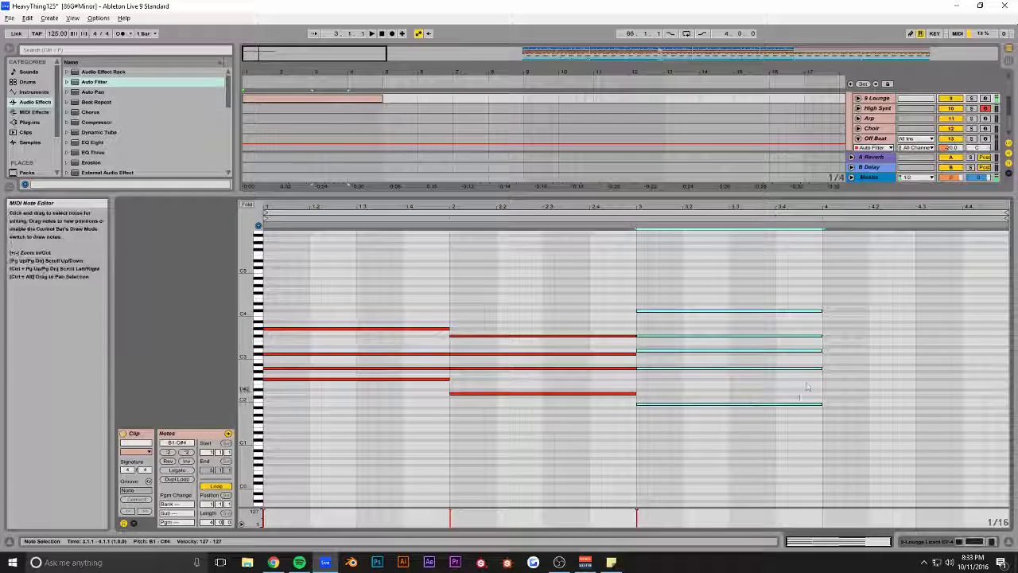
- Duplicate the third chord into bar 4, transpose the copy up two semitones, and raise its E3 note to F3
key("ctrl+d")
left_click_drag(843, 409, 842, 402)
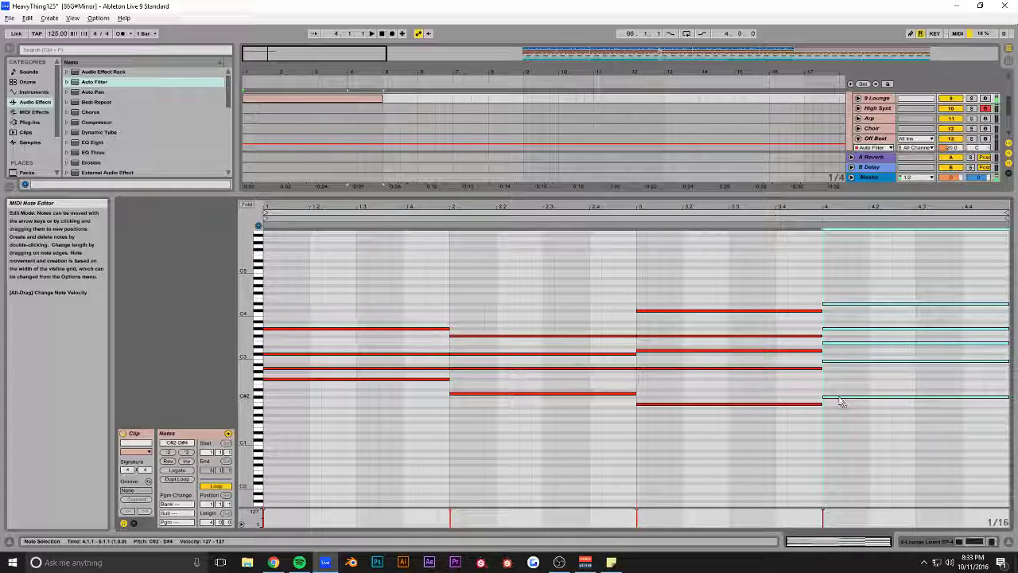
left_click(830, 368)
left_click_drag(833, 365, 840, 347)
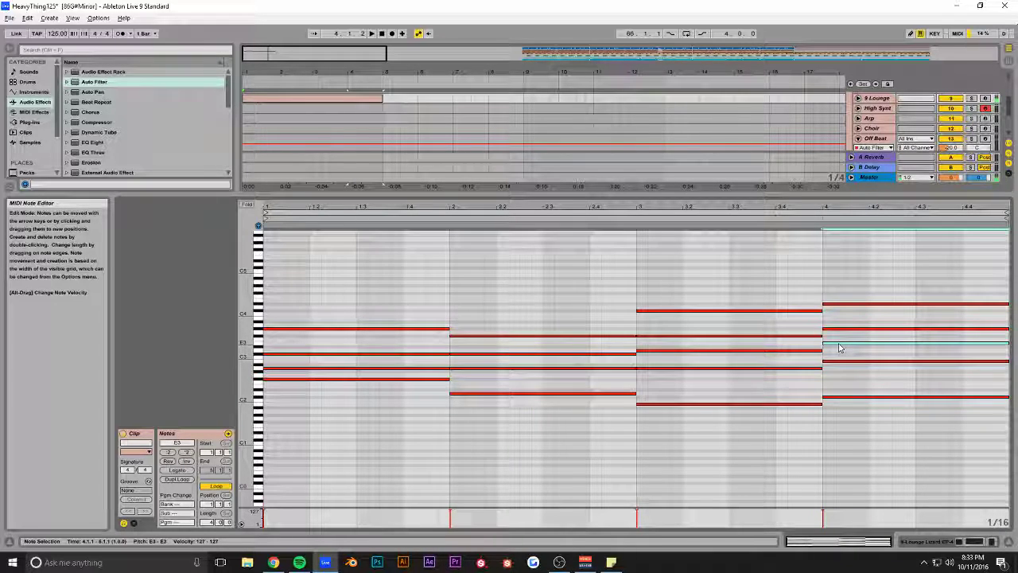
left_click(837, 330)
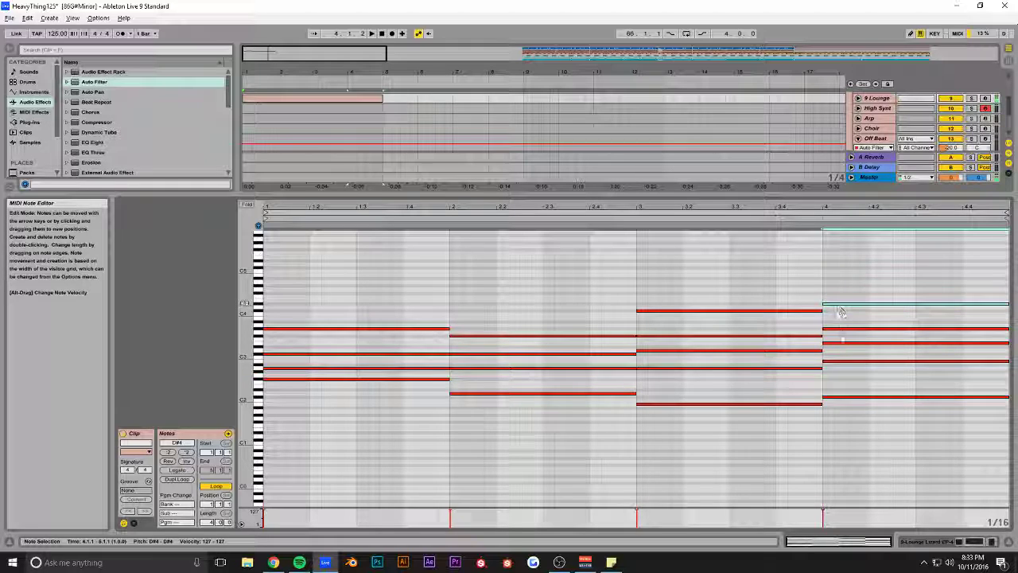
left_click(840, 344)
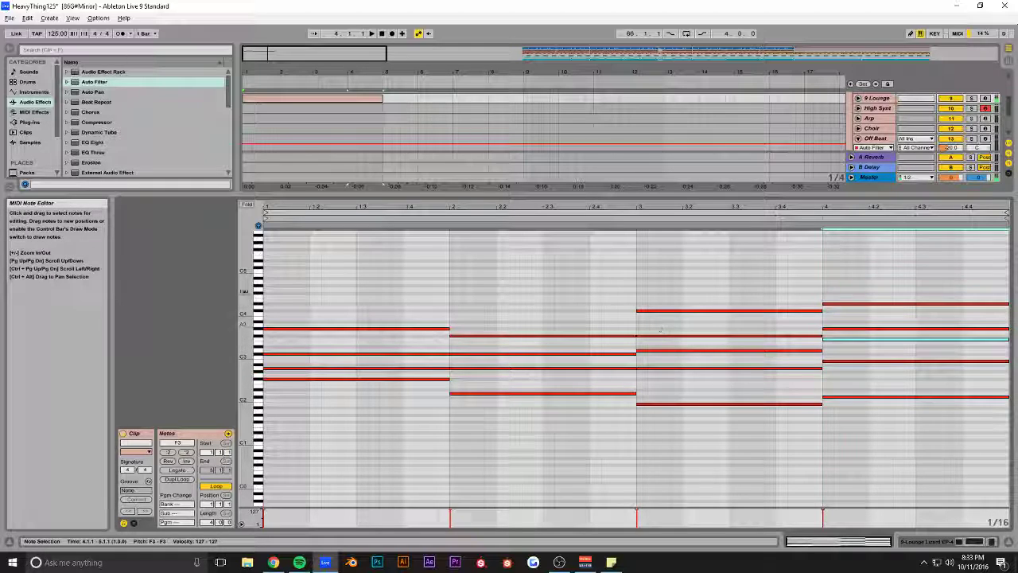
left_click(300, 282)
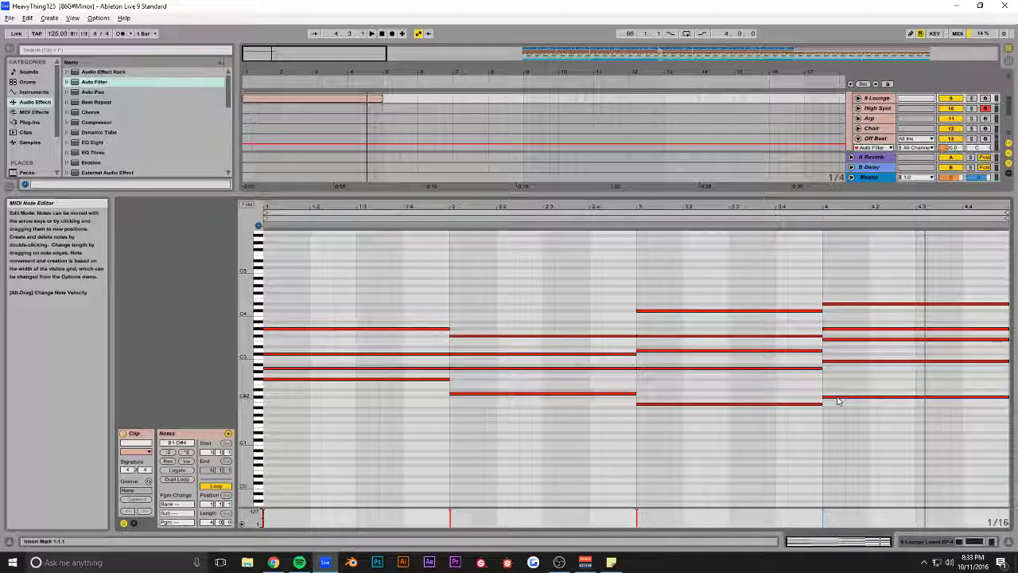
- Lower the fourth chord's top note to C#4 and on to B3, playing the chords after each change, and save the set
left_click_drag(878, 283, 844, 404)
key("space")
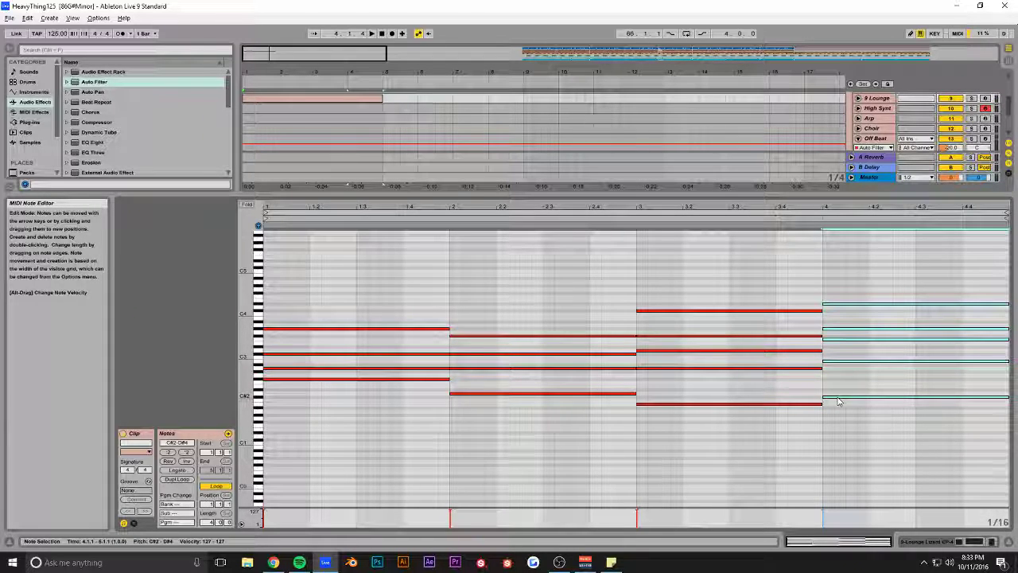
left_click(837, 401)
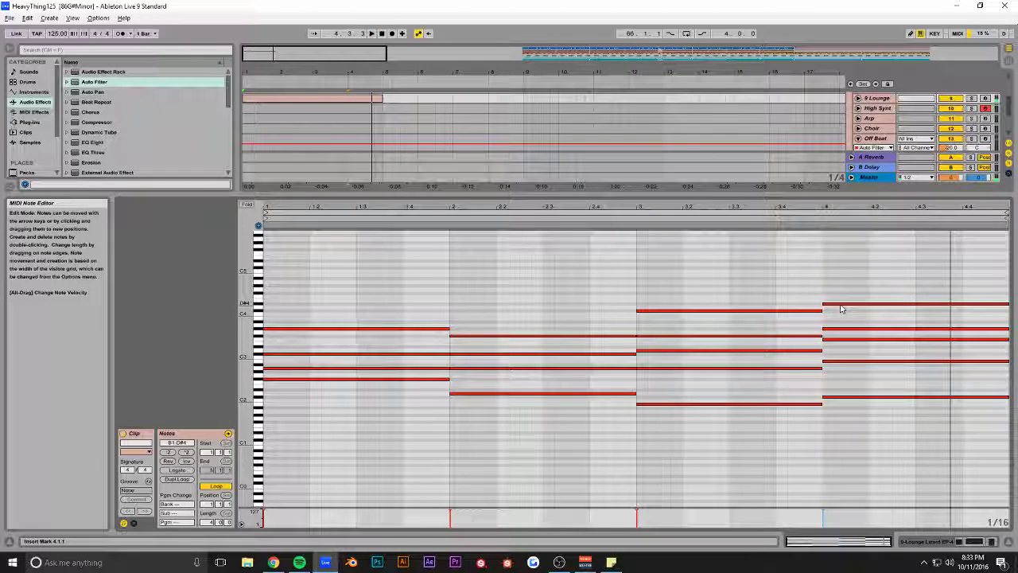
left_click_drag(842, 309, 844, 319)
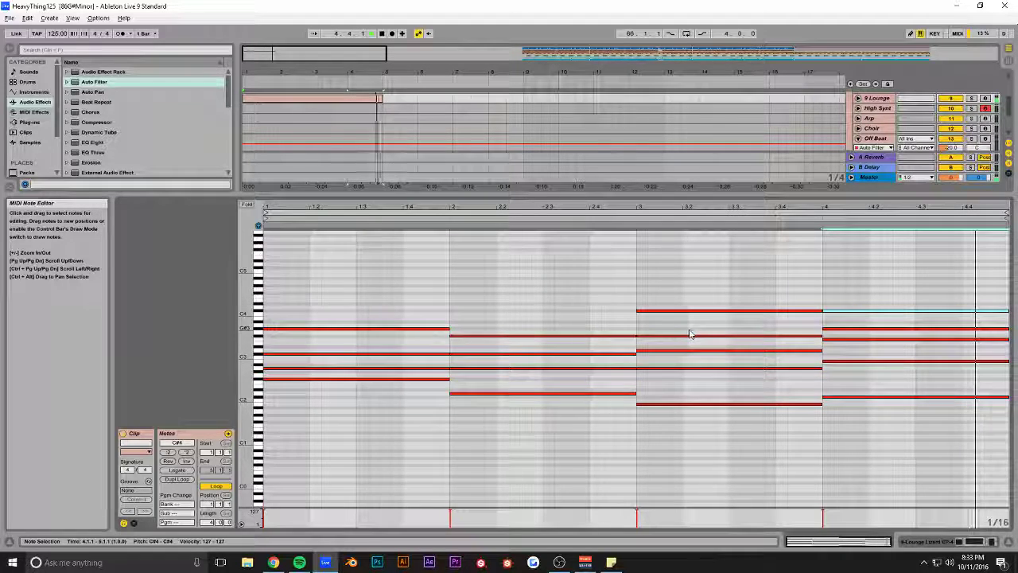
left_click(844, 342)
left_click(637, 328)
key("space")
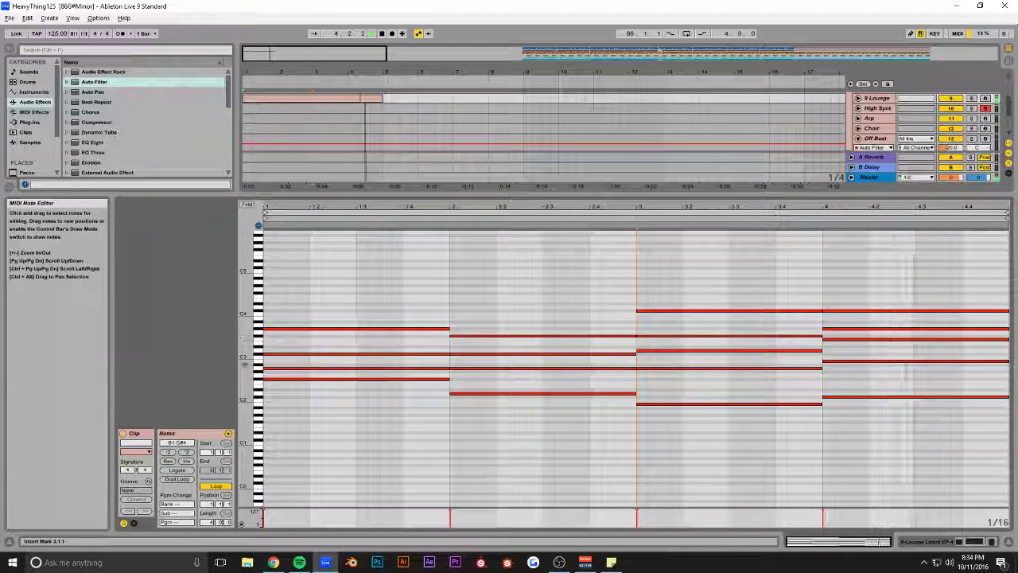
left_click_drag(845, 315, 848, 321)
left_click(643, 328)
key("space")
key("ctrl+s")
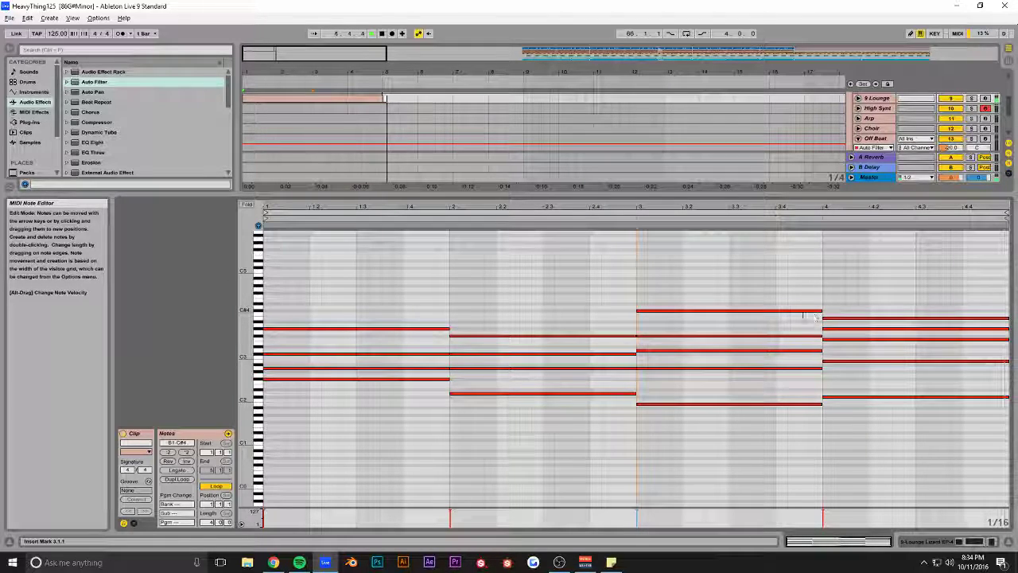
- Extend the looped 9 Lounge clip at the start of the arrangement to bar 9, play it, and save the set
left_click_drag(384, 98, 468, 98)
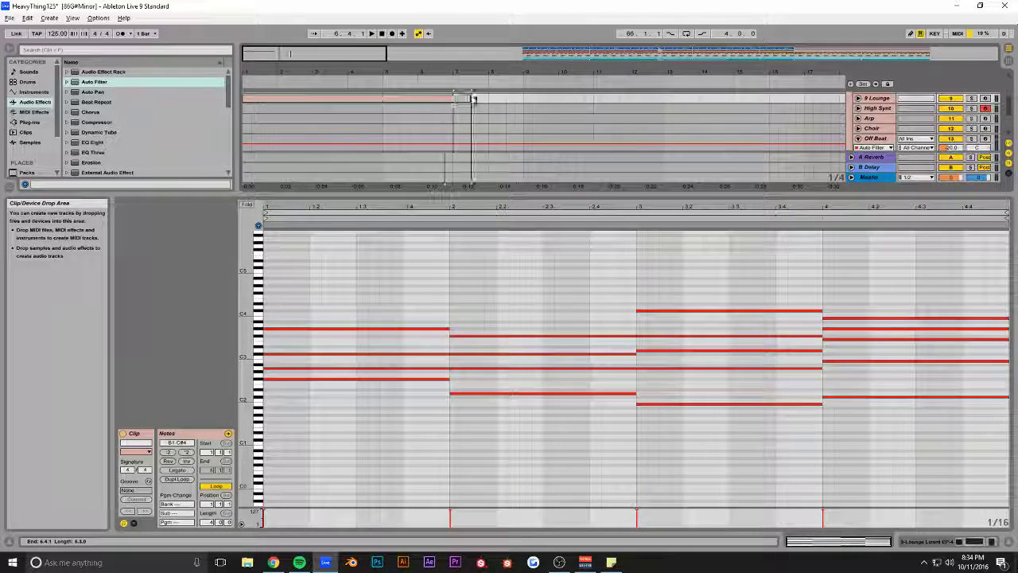
key("space")
left_click_drag(385, 56, 700, 59)
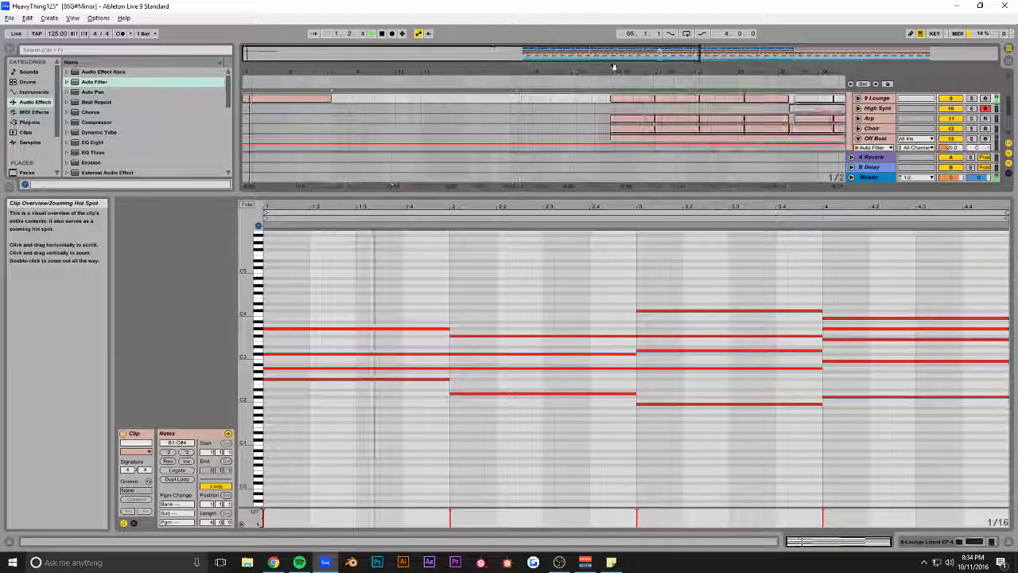
left_click(622, 115)
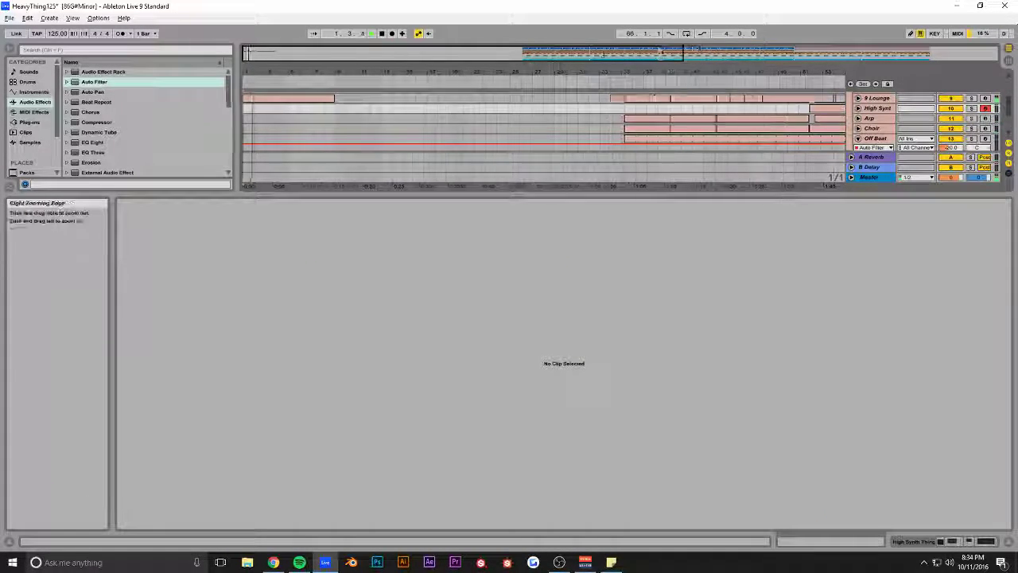
left_click_drag(699, 54, 448, 53)
key("ctrl+s")
scroll(371, 119, "up", 1)
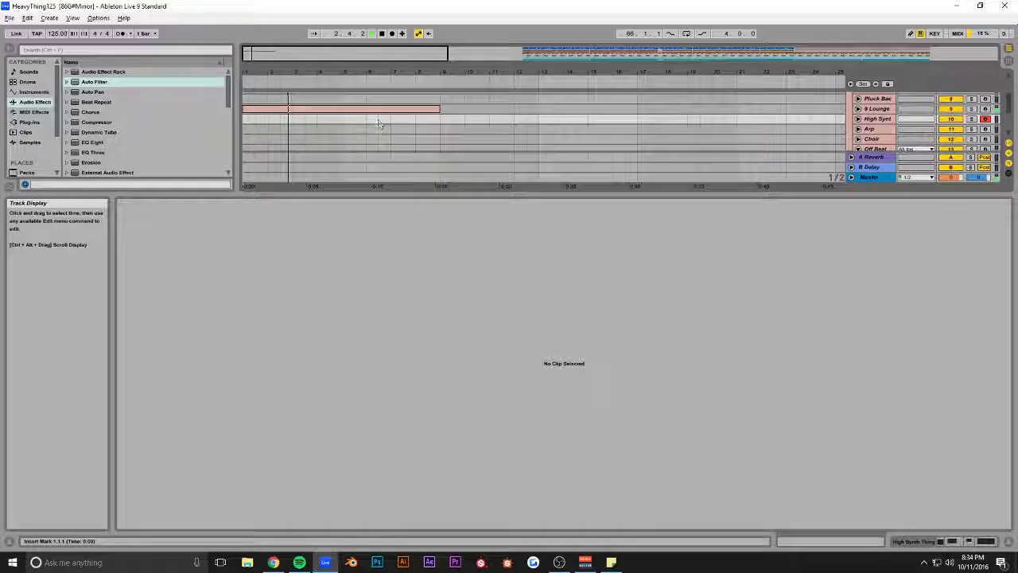
- Copy the 9 Lounge intro clip onto the Arp track at bar 1 and transpose all the copy's notes up one octave
left_click(369, 110)
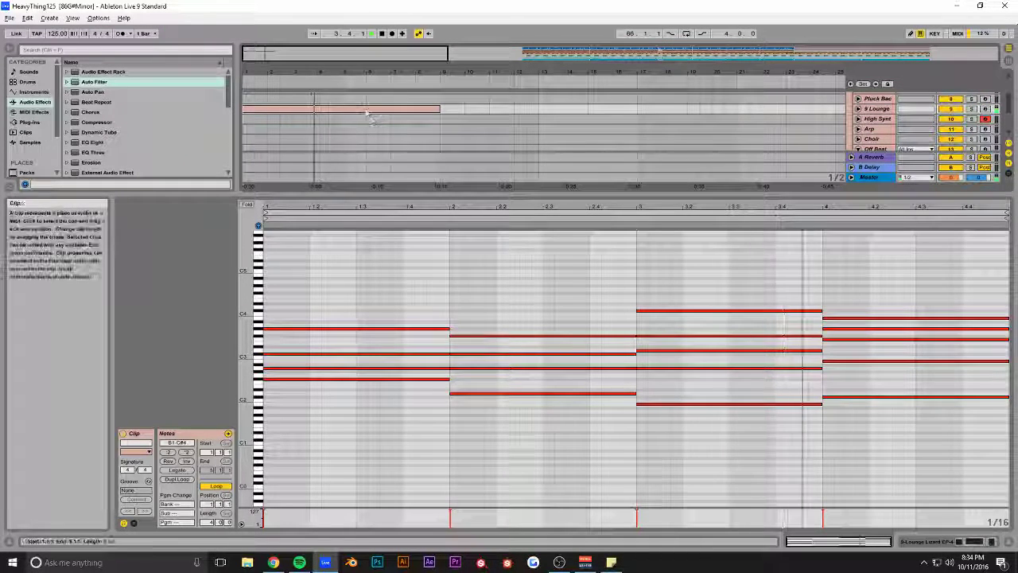
left_click(374, 118, "shift")
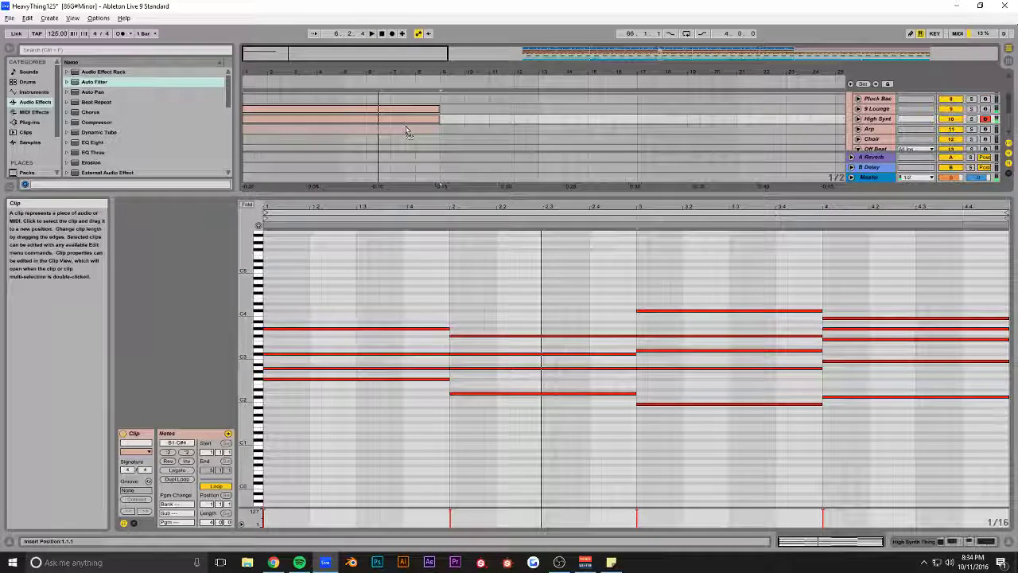
left_click_drag(406, 127, 406, 128)
key("space")
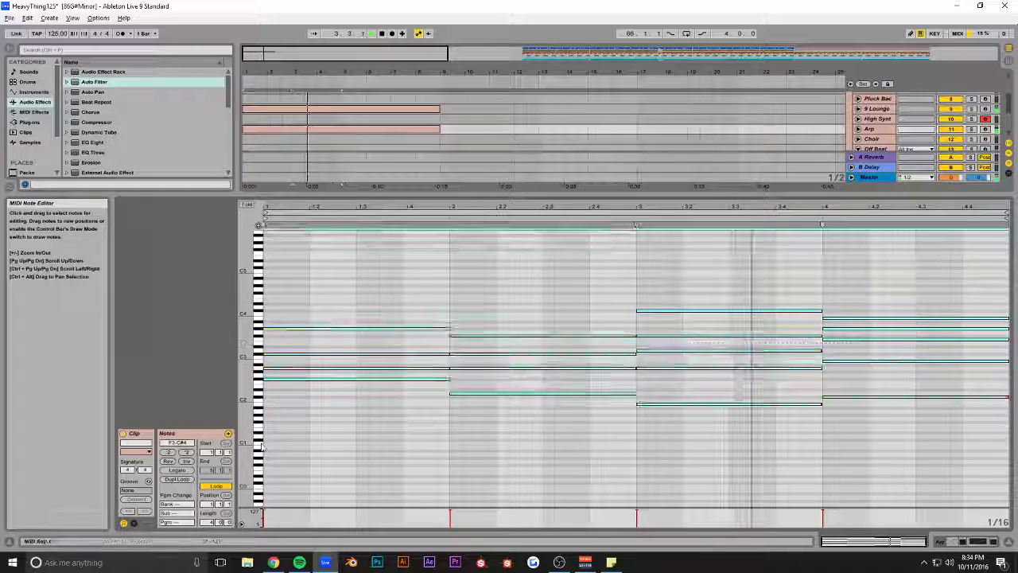
key("shift+Up")
left_click_drag(594, 191, 594, 392)
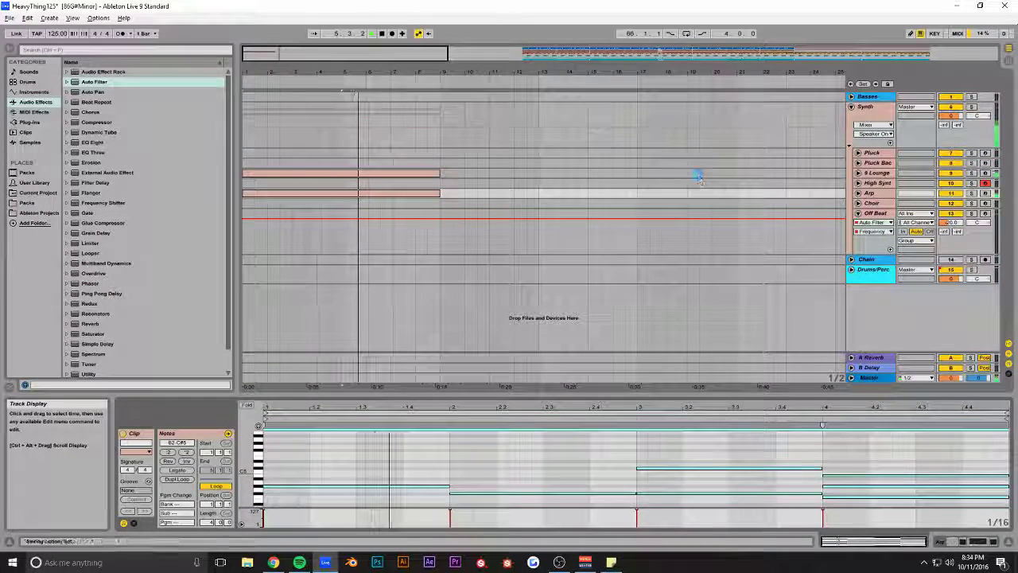
- Copy the first kick clip and the first Chain clip from bar 34 to bar 1 of their tracks
left_click_drag(447, 53, 617, 117)
left_click_drag(505, 49, 650, 146)
left_click(852, 270)
scroll(518, 243, "down", 3)
left_click_drag(504, 61, 450, 57)
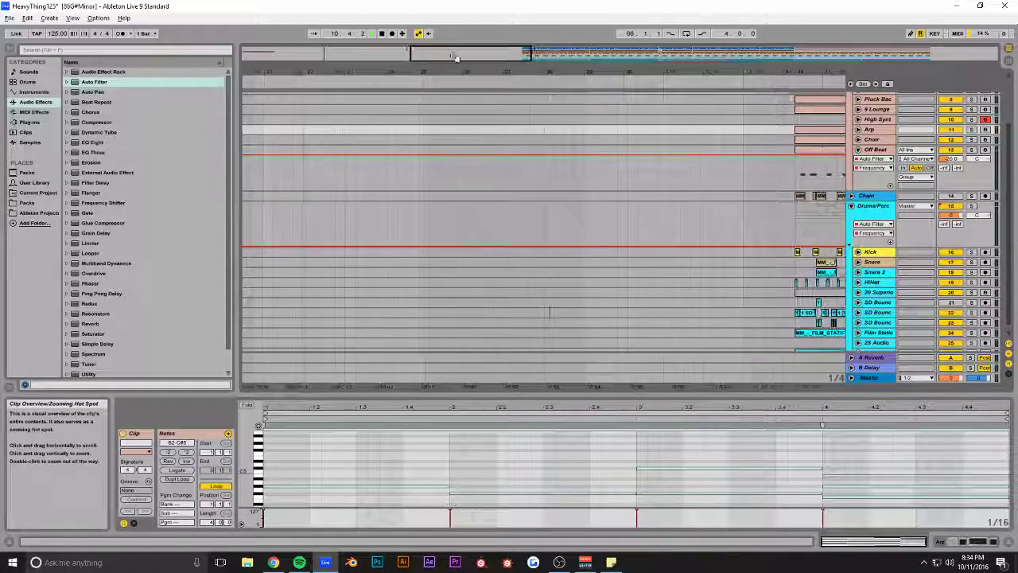
left_click(797, 252)
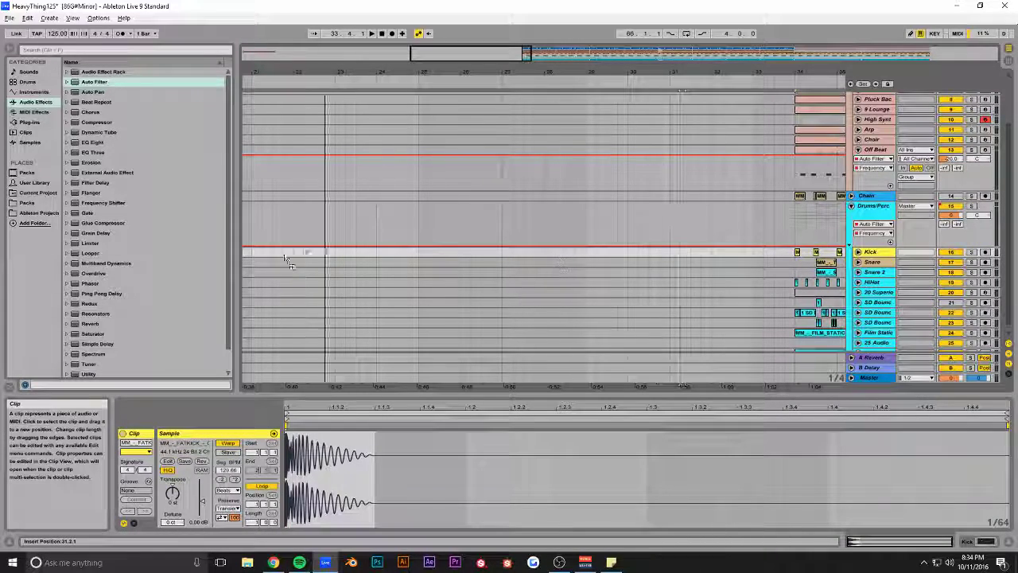
left_click_drag(242, 253, 264, 253)
left_click_drag(432, 60, 372, 133)
left_click_drag(511, 252, 490, 255)
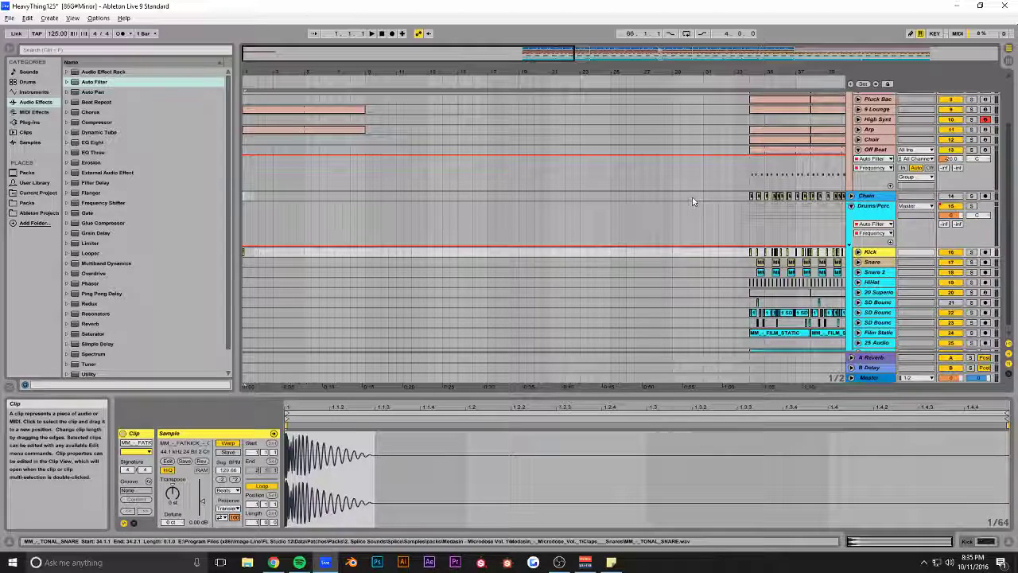
left_click(751, 197)
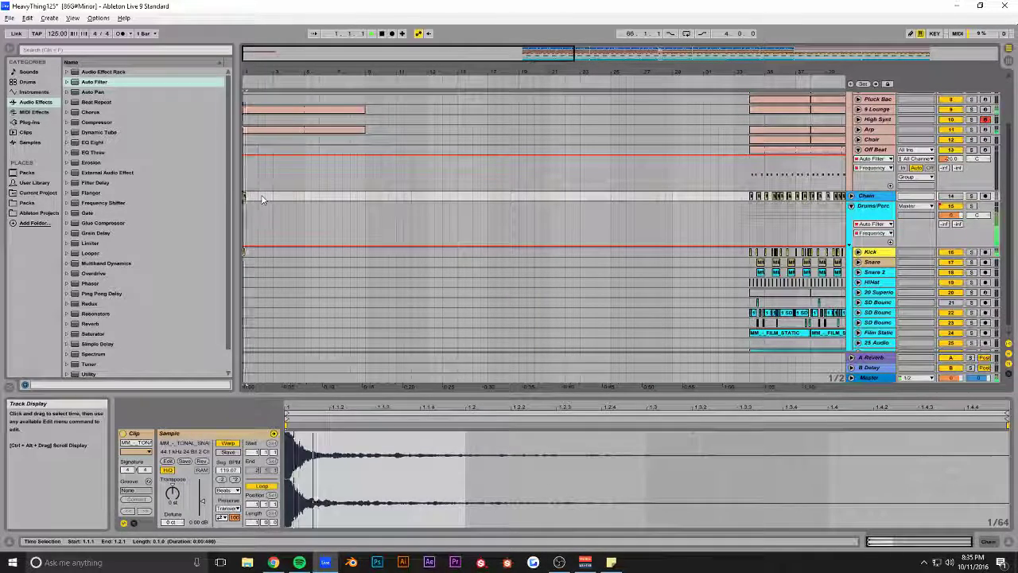
- Copy the Snare and Snare 2 clips from beat 34.3 to beat 1.3, add a Chain clip there as well, and play the intro
mouse_move(580, 55)
left_mouse_down()
mouse_move(570, 56)
mouse_move(585, 57)
left_mouse_up()
left_click(749, 272)
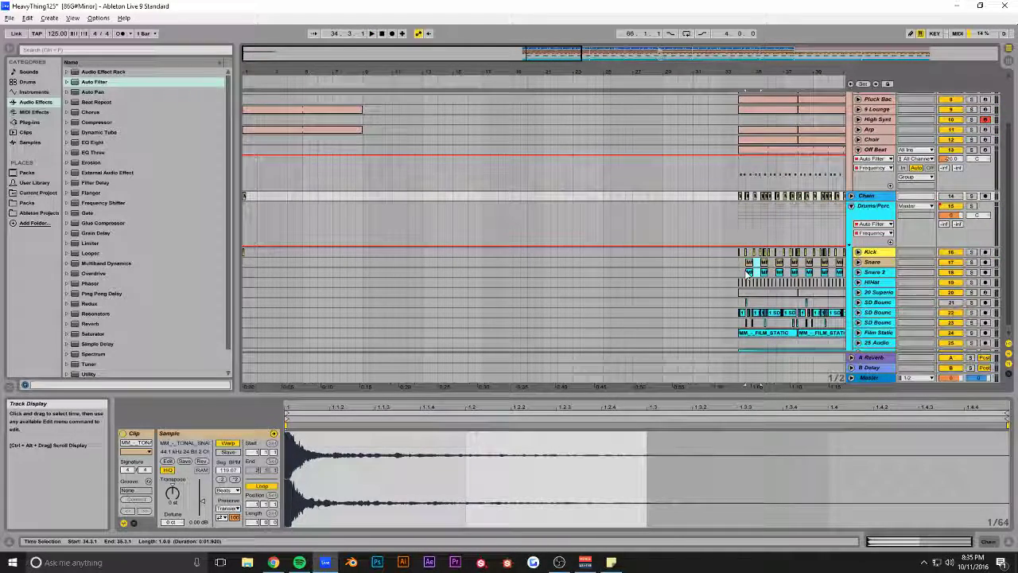
left_click_drag(746, 270, 746, 271)
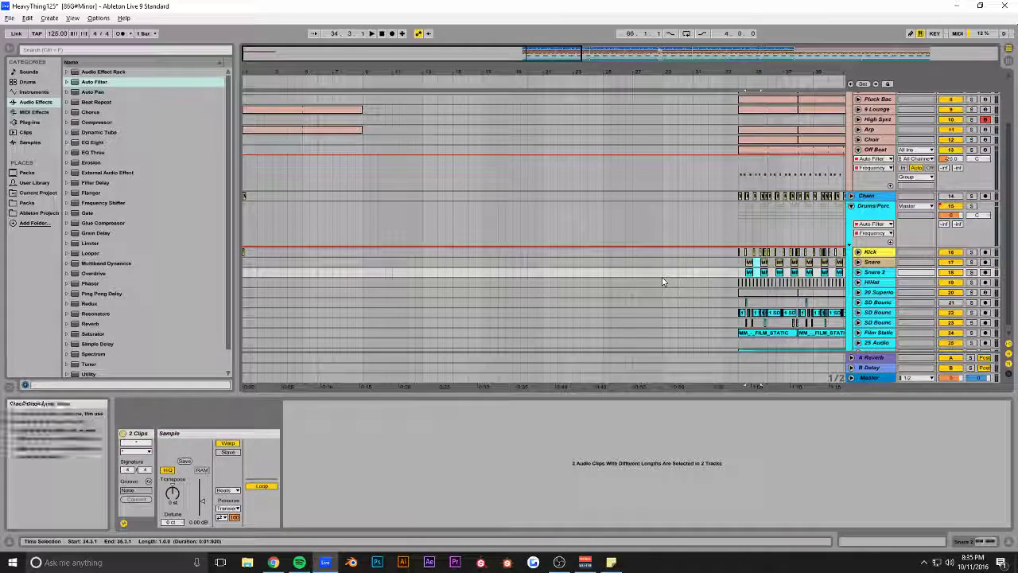
left_click(253, 265)
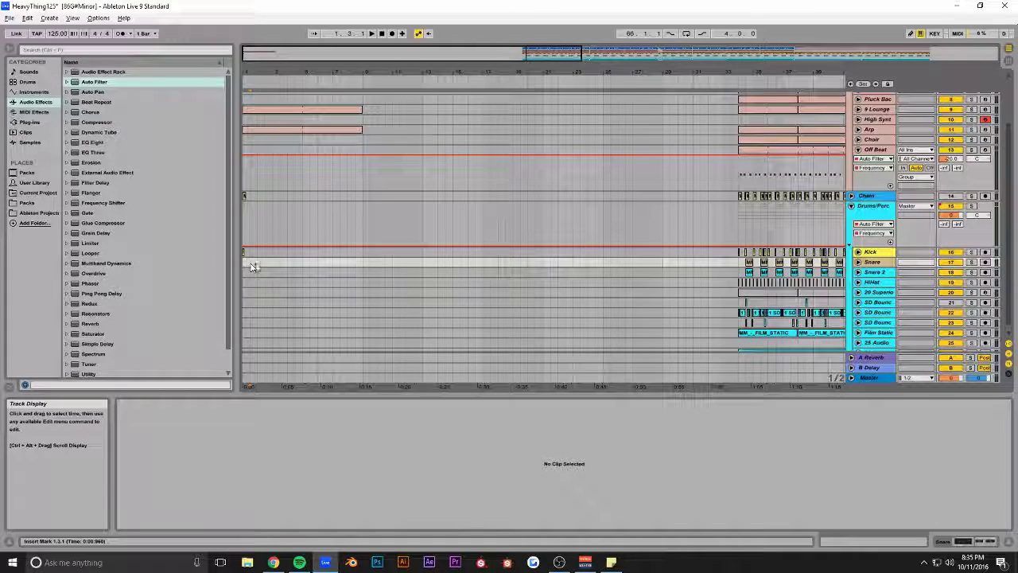
key("ctrl+v")
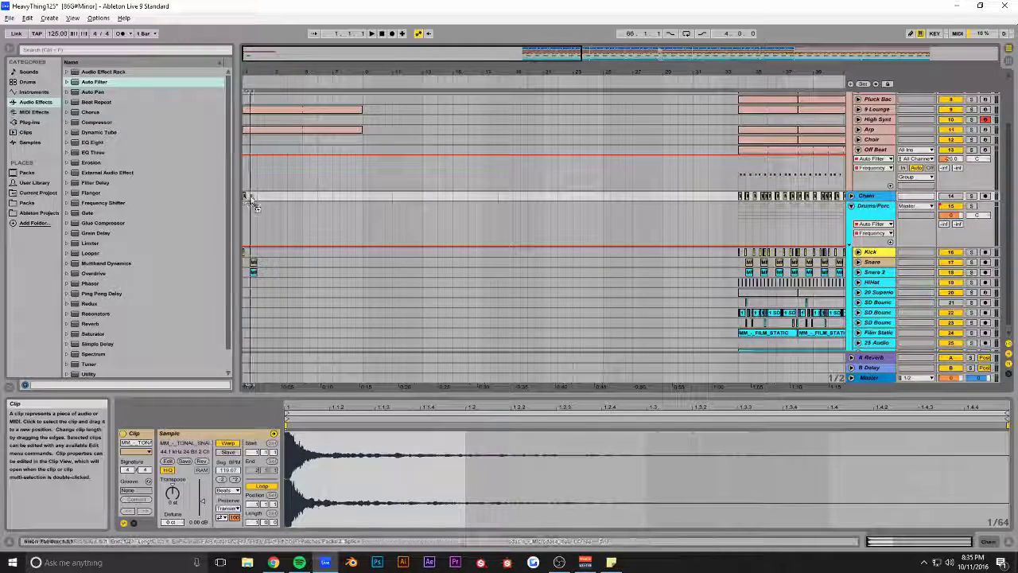
left_click_drag(338, 53, 330, 87)
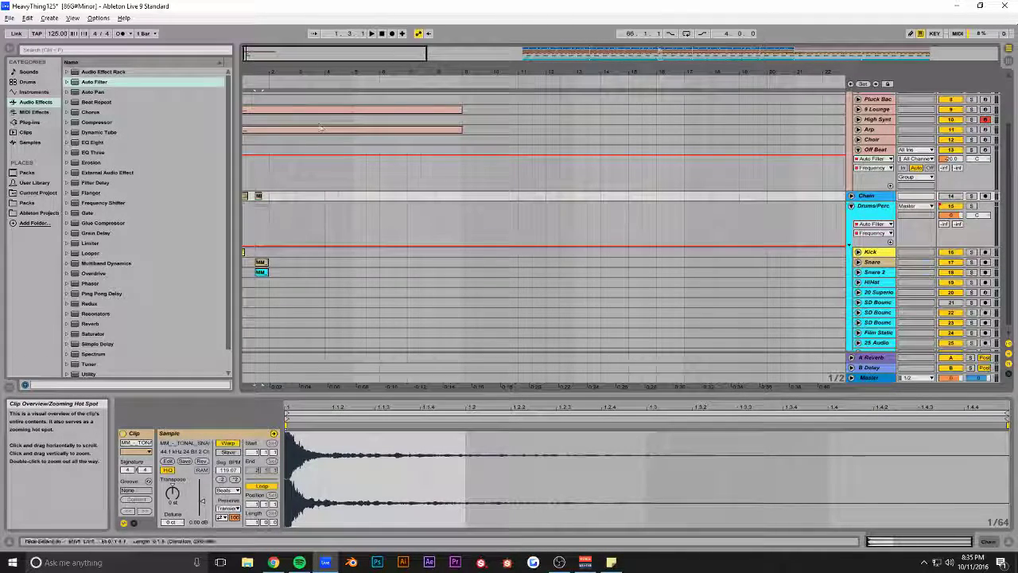
left_click(247, 179)
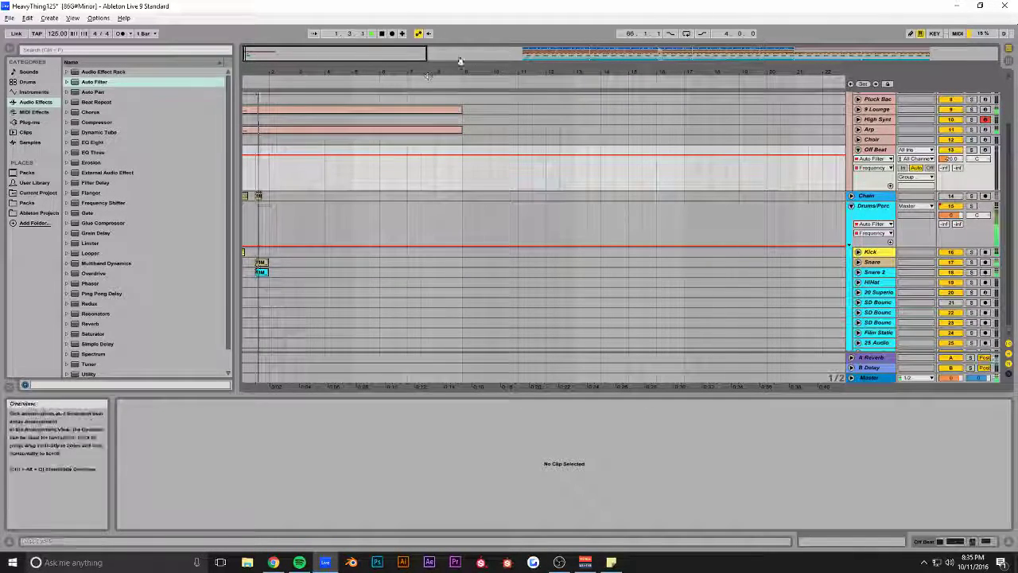
left_click_drag(428, 56, 361, 55)
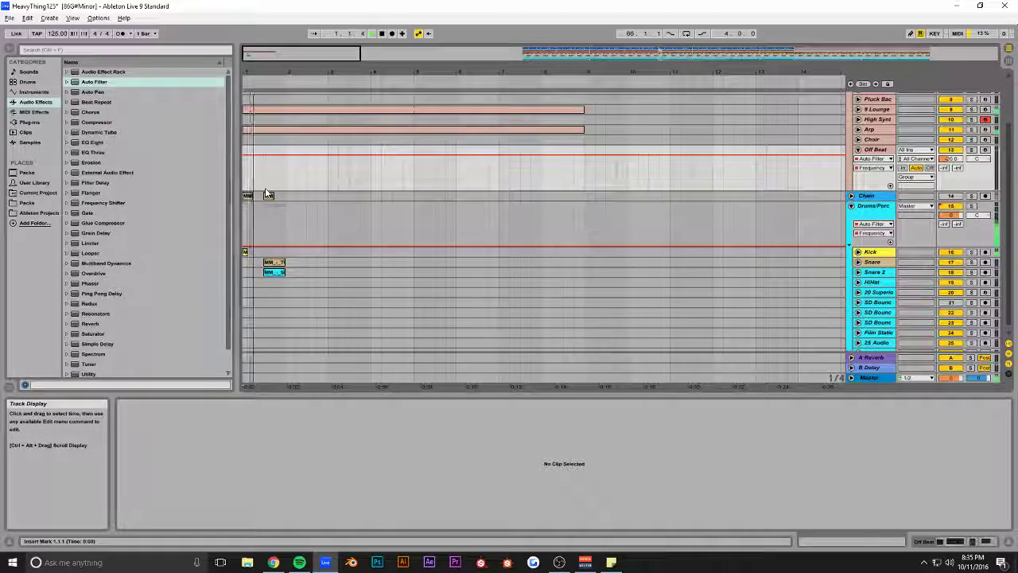
- Duplicate the Snare and Snare 2 clips to beat 2.3 and copy the kick to 2.3.3 and 2.4.3
left_click(284, 262)
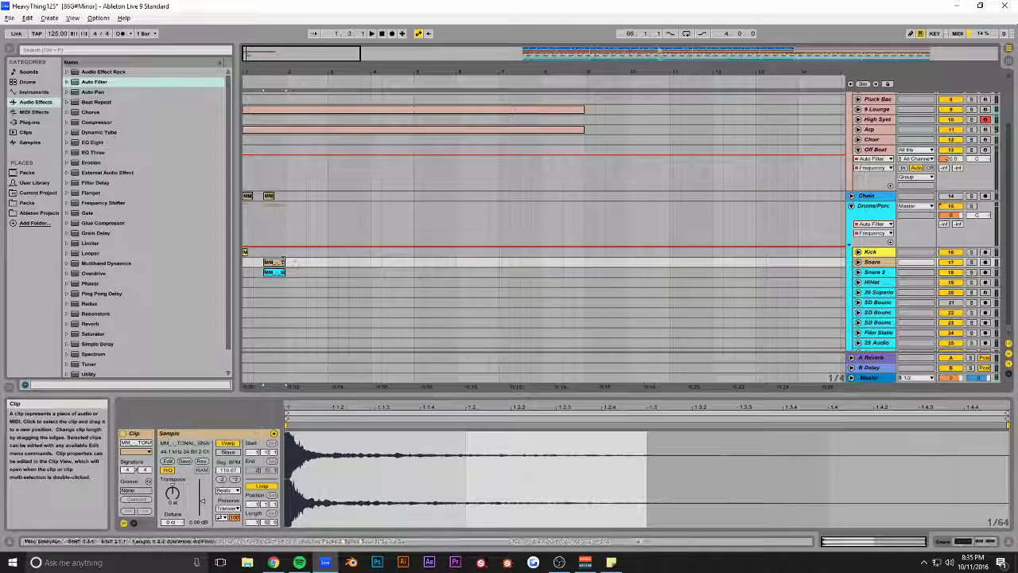
key("ctrl+d")
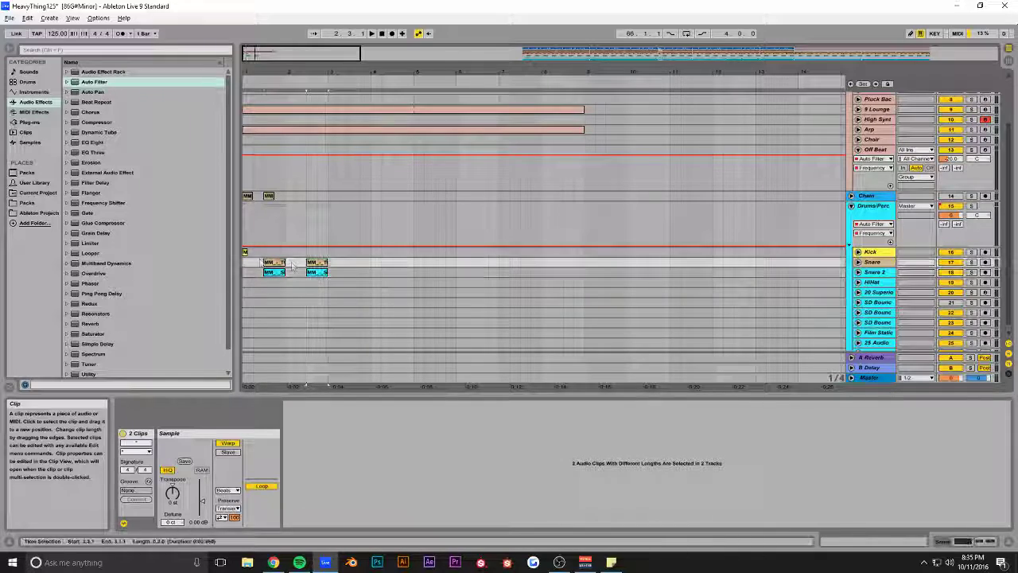
left_click_drag(245, 252, 319, 253)
left_click(308, 251)
left_click_drag(359, 53, 271, 54)
left_click_drag(599, 252, 623, 252)
- Place Chain clips at 2.3, 2.3.3 and 2.4.3, play the pattern from bar 1, and save the set
left_click_drag(370, 199, 566, 196)
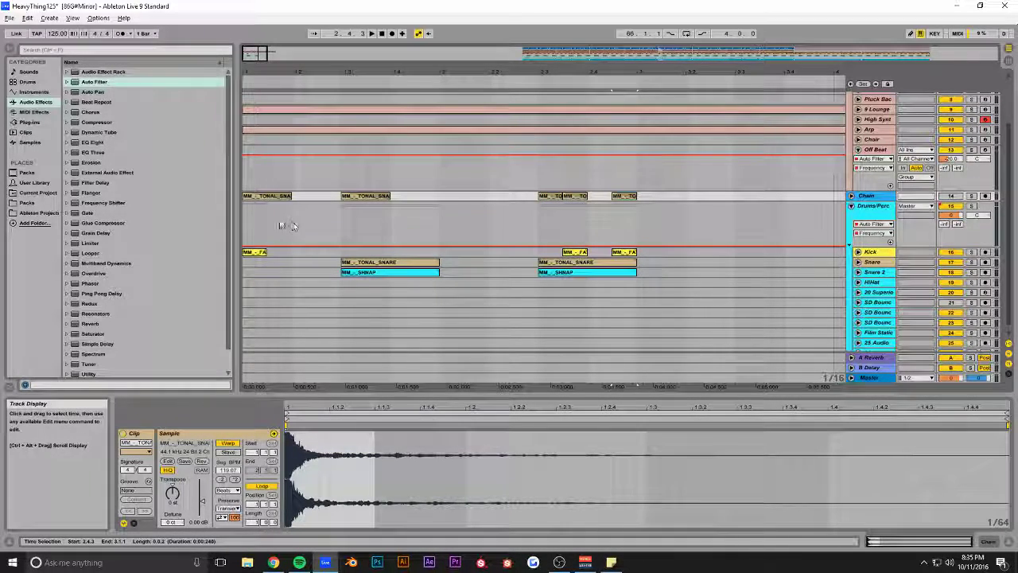
left_click(244, 227)
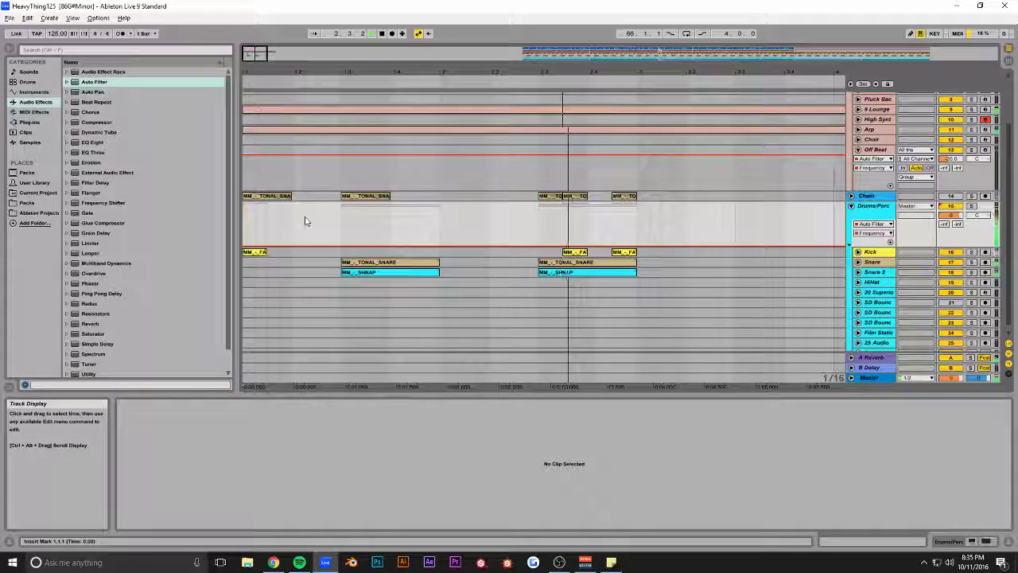
left_click_drag(256, 59, 256, 49)
key("space")
- Duplicate the two-bar Chain, Kick, Snare and Snare 2 pattern into bars 3 and 4, and play it from the start
left_click_drag(395, 196, 223, 272)
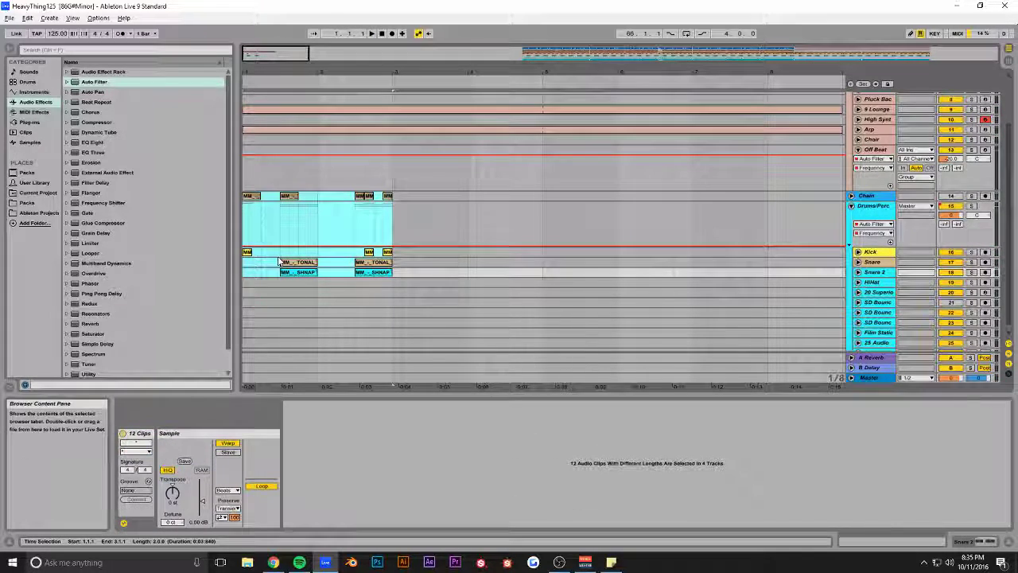
key("ctrl+d")
left_click(245, 225)
key("space")
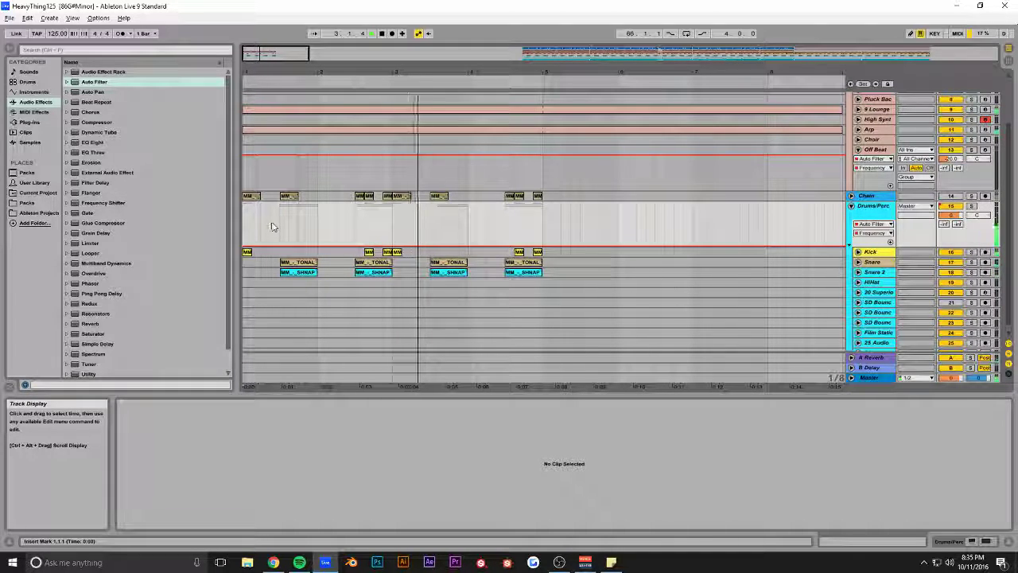
- Copy a kick clip to beat 4.1 and duplicate it three times to fill the space up to beat 4.3
left_click_drag(278, 51, 271, 66)
left_click(571, 197)
left_click_drag(589, 252, 498, 256)
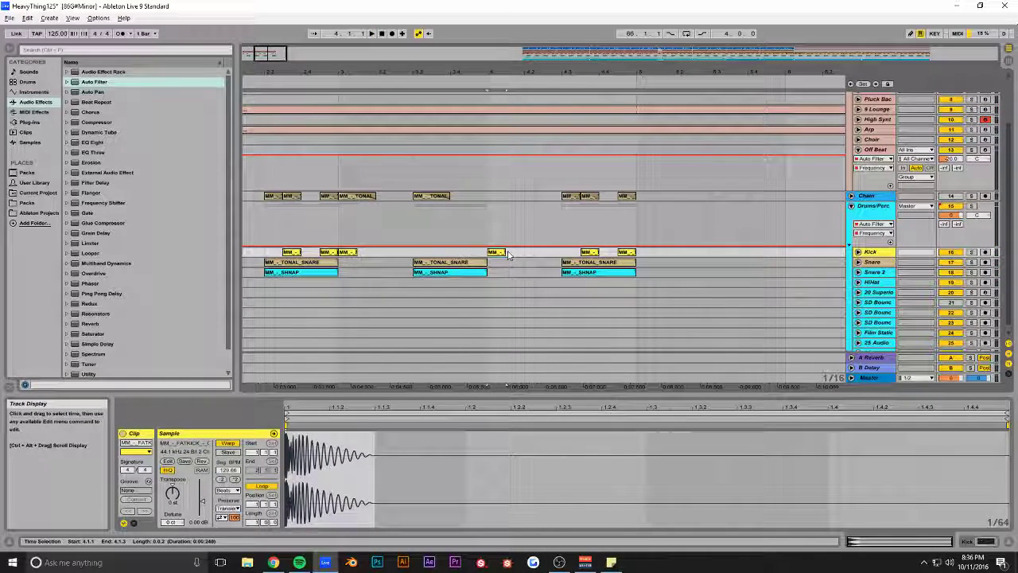
key("ctrl+d")
key("ctrl+d")
key("ctrl+d")
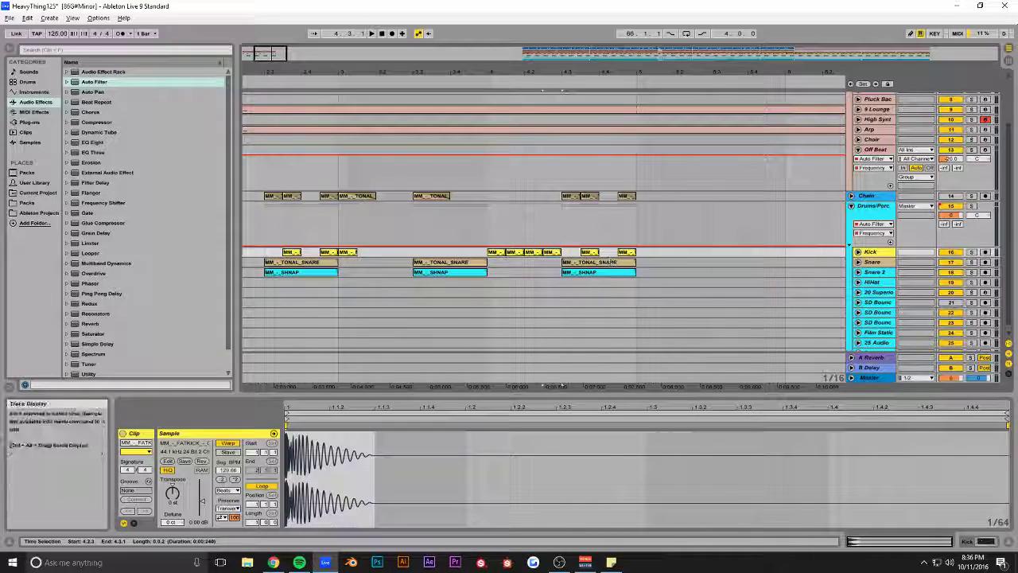
- Replace the three kick duplicates with copies of the beat 4.1 kick after giving it a curved fade-out
left_click(858, 253)
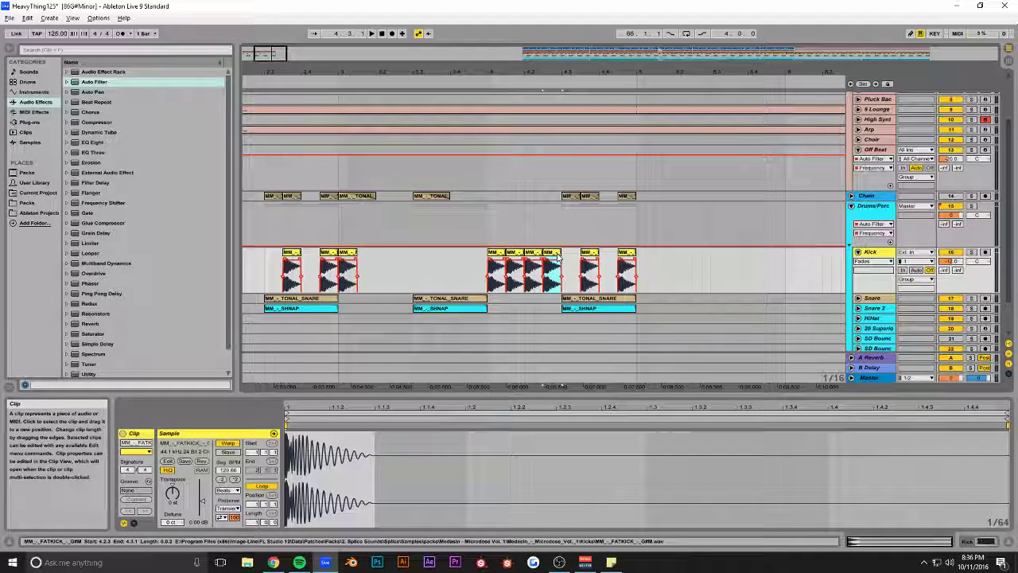
key("Delete")
left_click(514, 254)
key("Delete")
left_click_drag(505, 260, 498, 277)
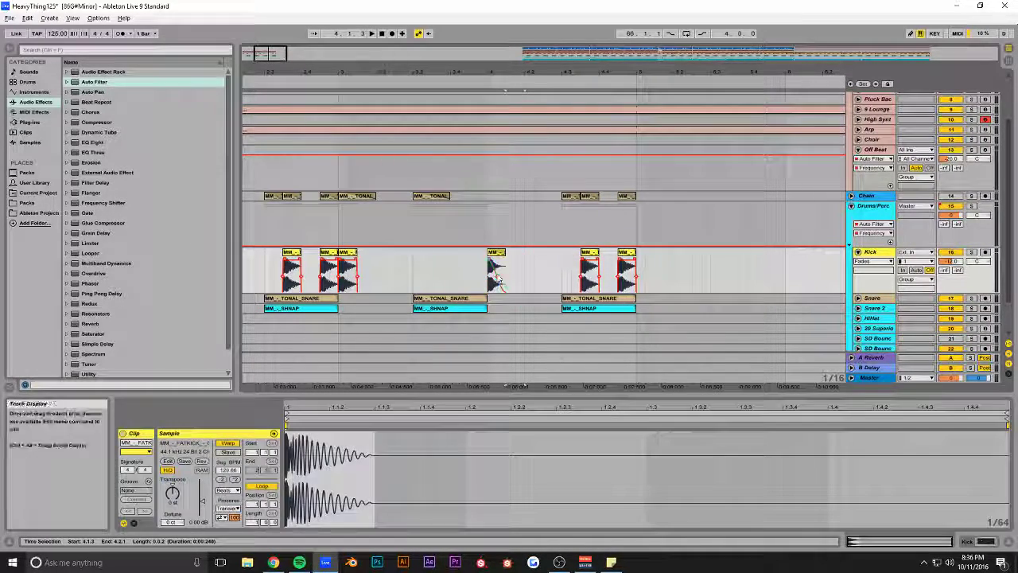
left_click(497, 254)
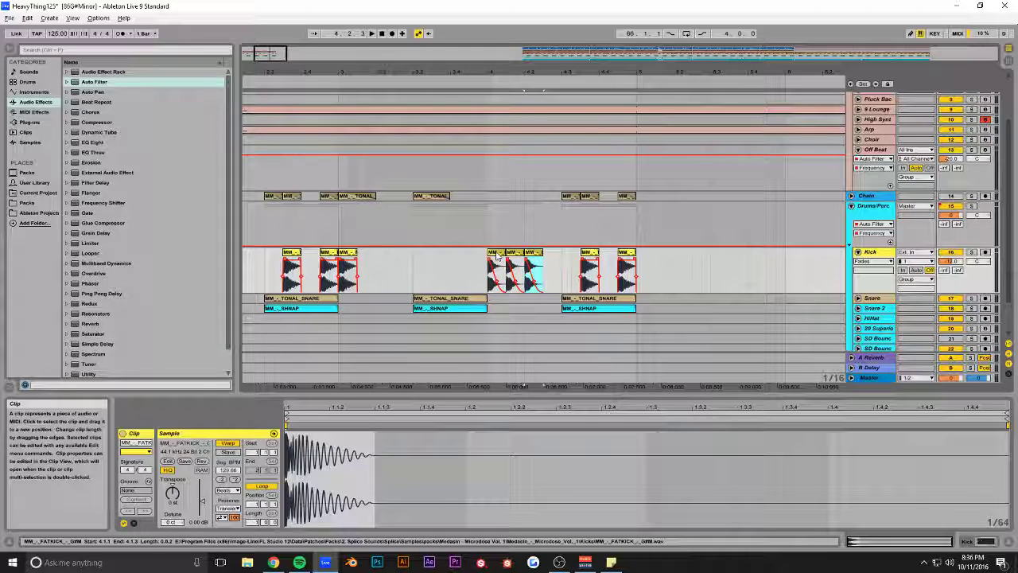
key("ctrl+d")
- Add an Auto Filter after the EQ Eight on the Kick track, set to high-pass with the cutoff at its 26.0 Hz minimum
left_click(986, 542)
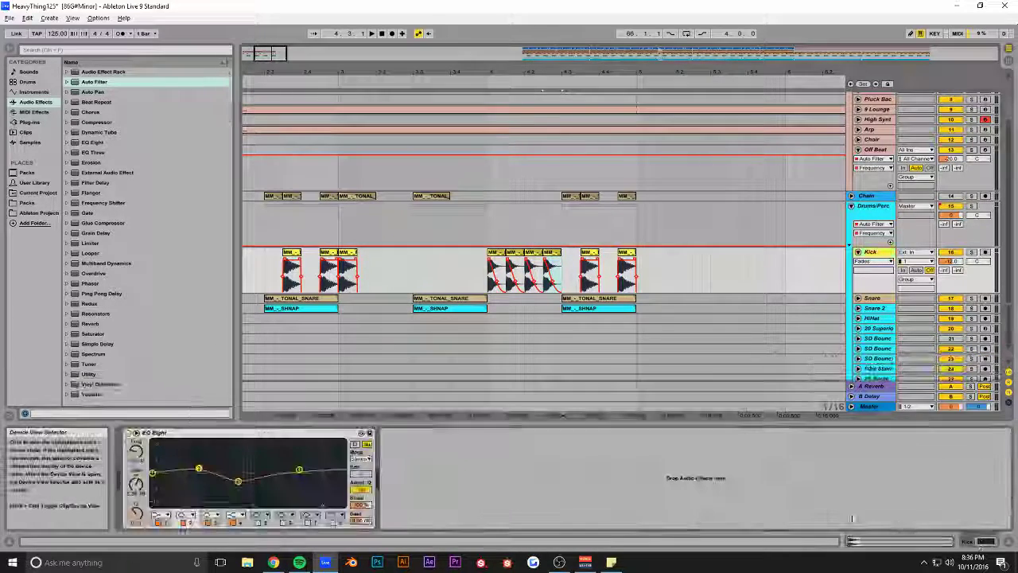
left_click(87, 82)
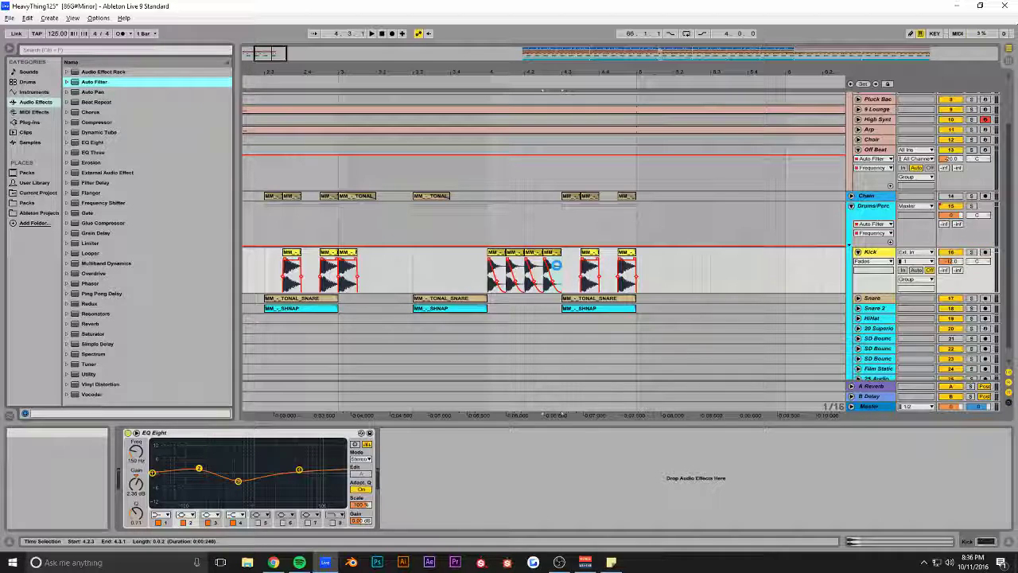
left_click_drag(555, 265, 479, 451)
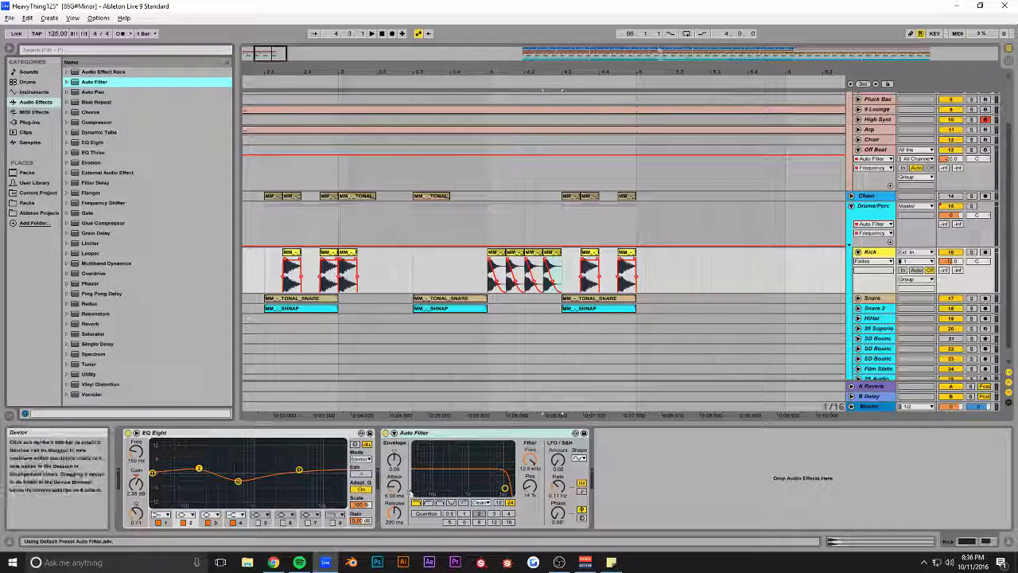
left_click(438, 505)
left_click_drag(502, 487, 415, 488)
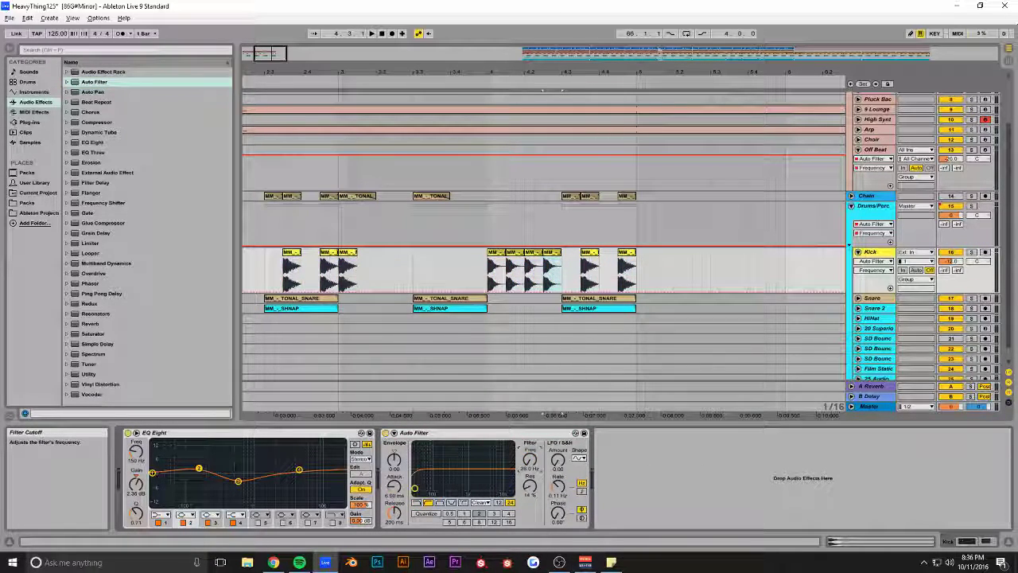
- Automate the Kick filter's frequency to jump up at bar 4 and curve back down to the minimum at beat 4.3, and play it
left_click(481, 293)
left_click_drag(487, 293, 487, 263)
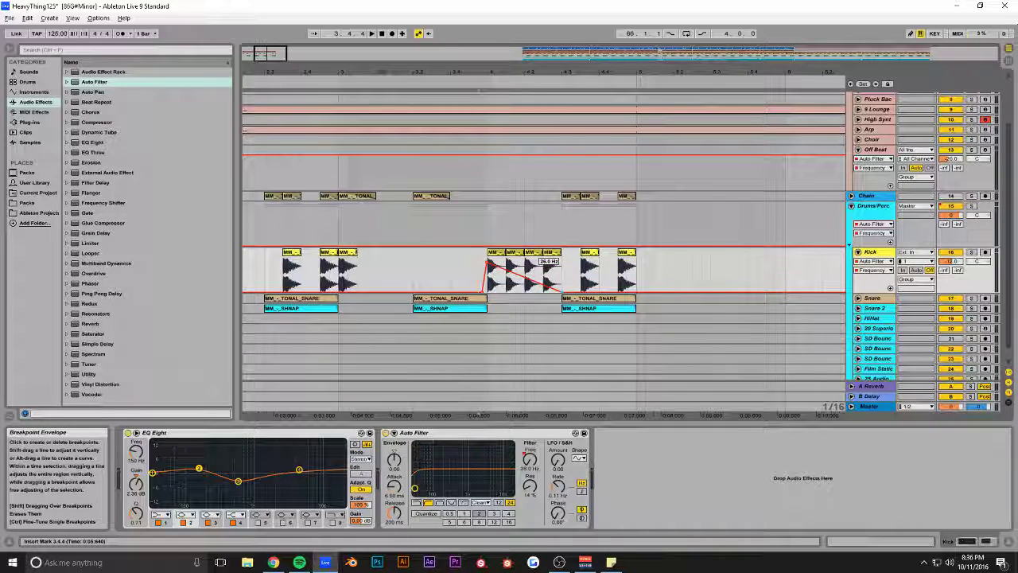
left_click(464, 273)
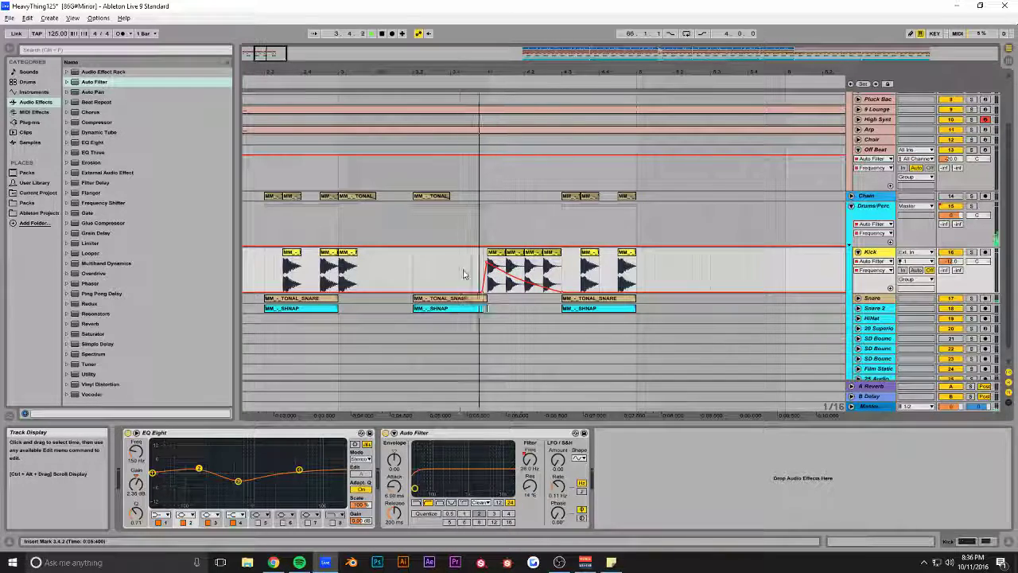
key("space")
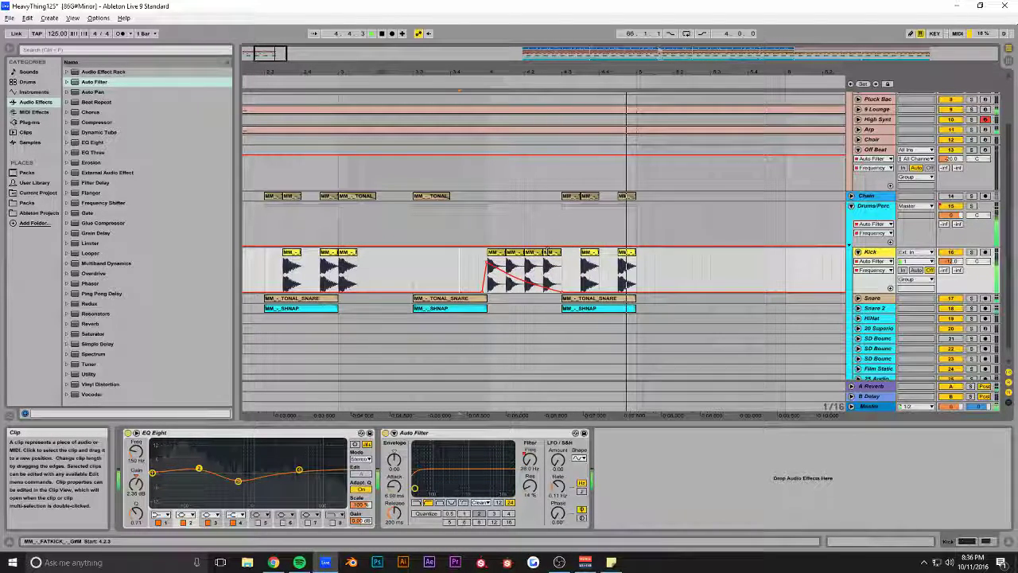
- Reduce the four-kick run in bar 4 to a single kick clip placed at beat 4.2
left_click(549, 255)
left_click(496, 253)
key("Delete")
left_click(514, 253)
key("Delete")
left_click(533, 253)
key("Delete")
left_click_drag(551, 256, 537, 280)
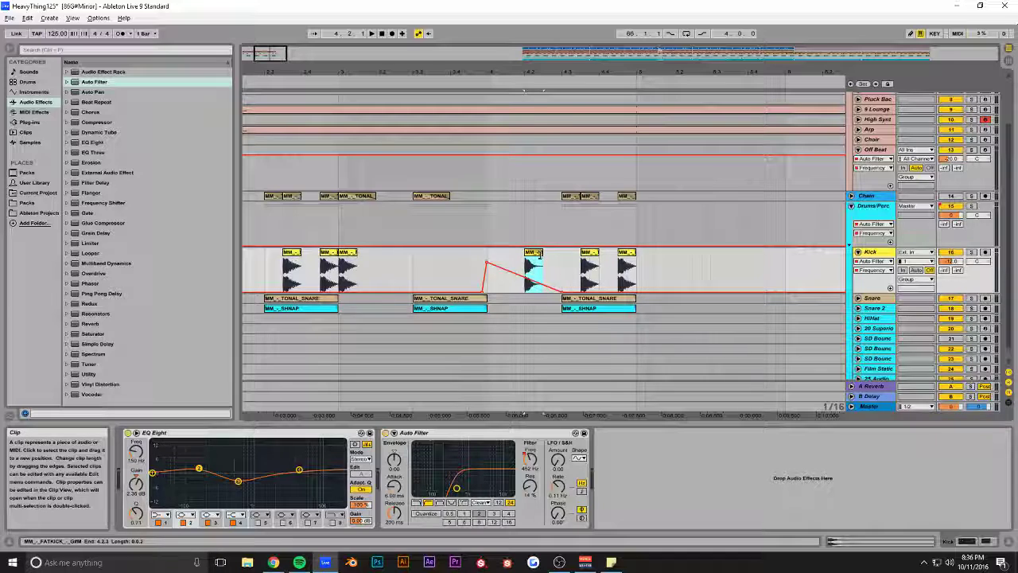
- Shorten the kick at beat 4.2 to a sixteenth note, duplicate it three times up to beat 4.3, and play the roll
left_click(507, 263)
key("space")
key("space")
left_click_drag(491, 253, 530, 254)
key("ctrl+d")
key("ctrl+d")
key("ctrl+d")
left_click(489, 269)
key("space")
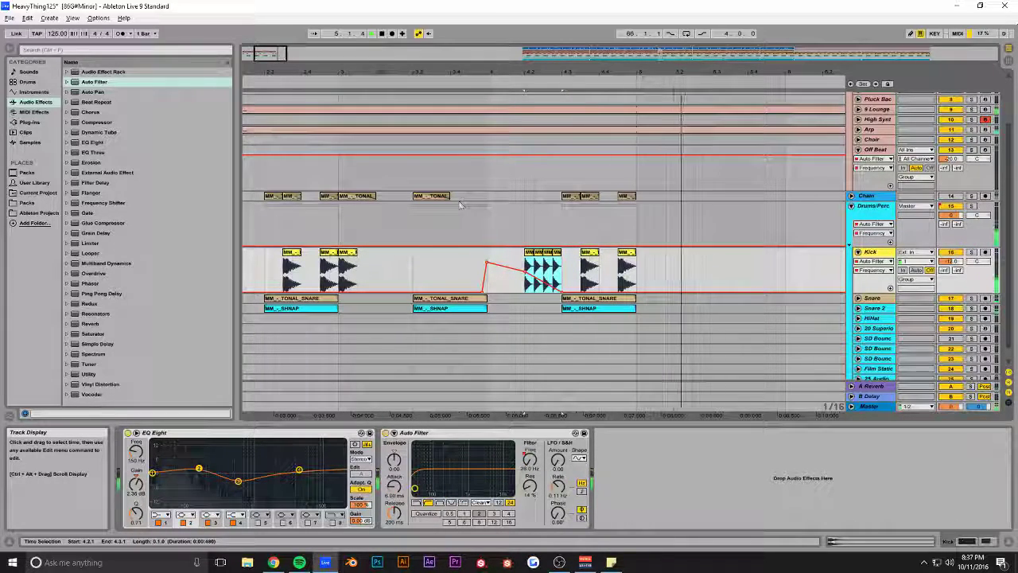
- Copy the Chain clip at beat 3.3 to beat 4.2 above the kick roll, play it, and save the set
left_click(428, 197)
key("space")
key("ctrl+c")
left_click(524, 197)
key("ctrl+v")
key("space")
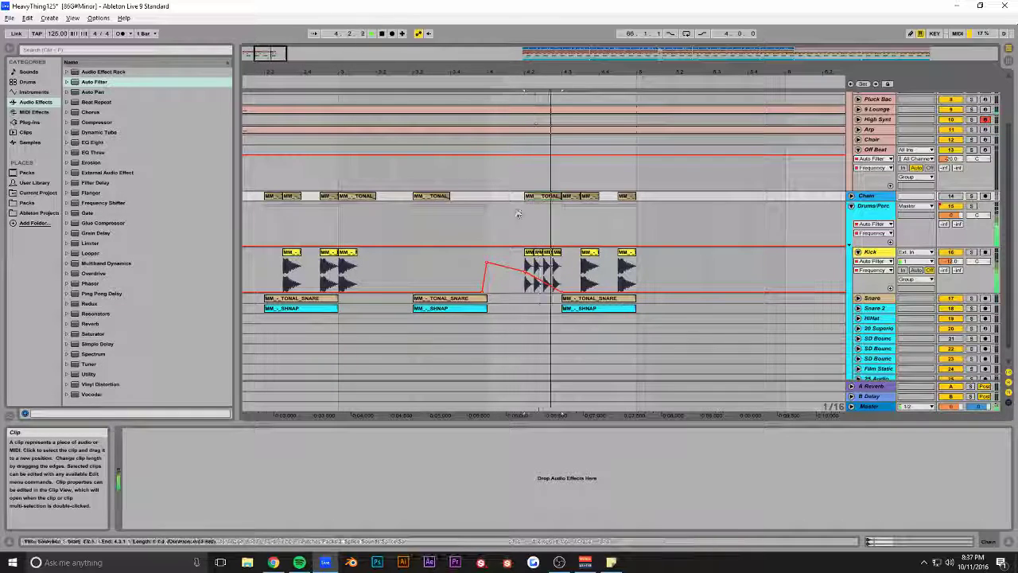
left_click(487, 223)
key("ctrl+s")
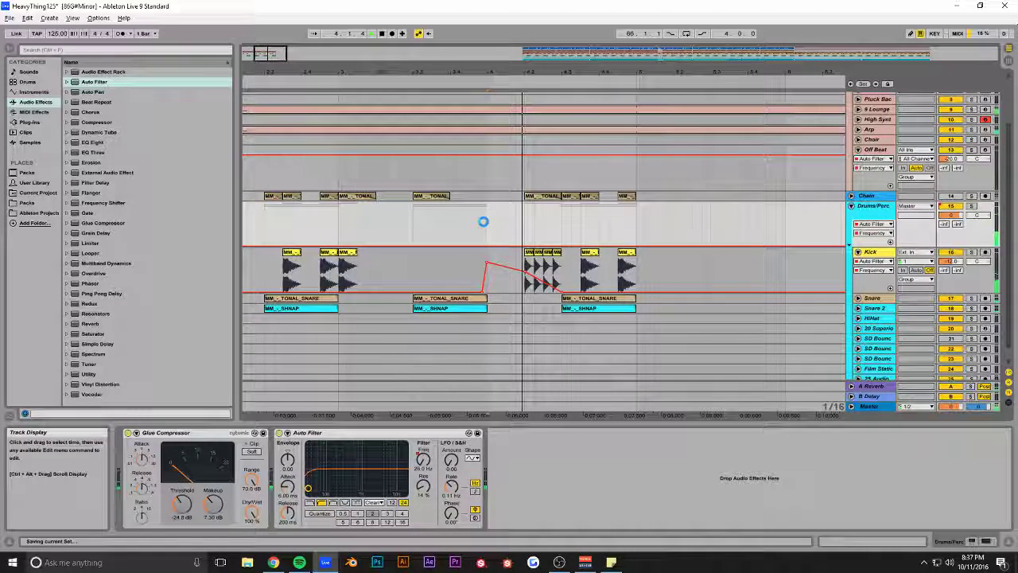
left_click_drag(282, 58, 282, 36)
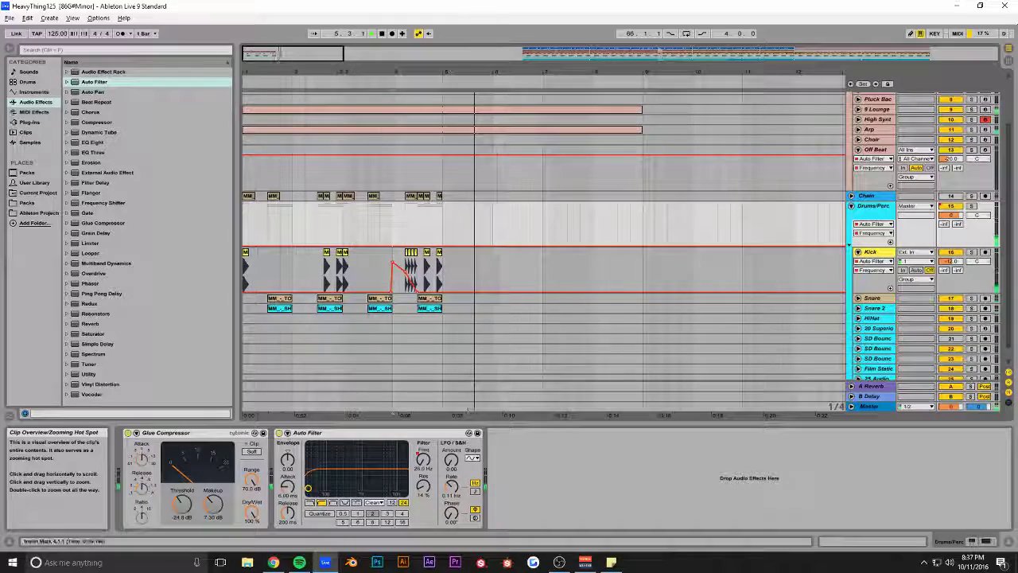
scroll(469, 239, "up", 2)
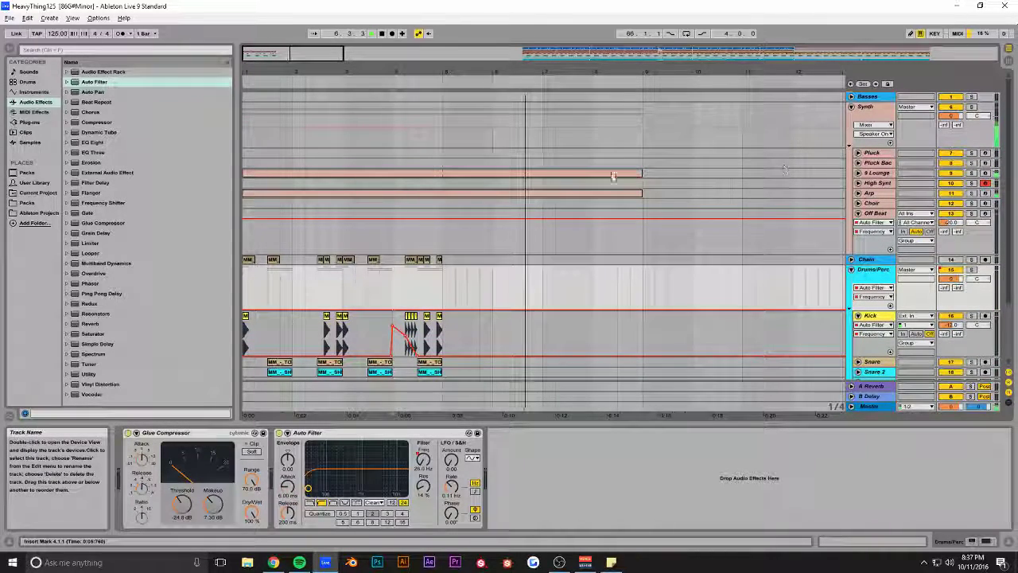
- Copy the 9 Lounge chord clip onto the Pluck track, play it, and transpose all of the copy's notes up one octave
left_click(326, 175)
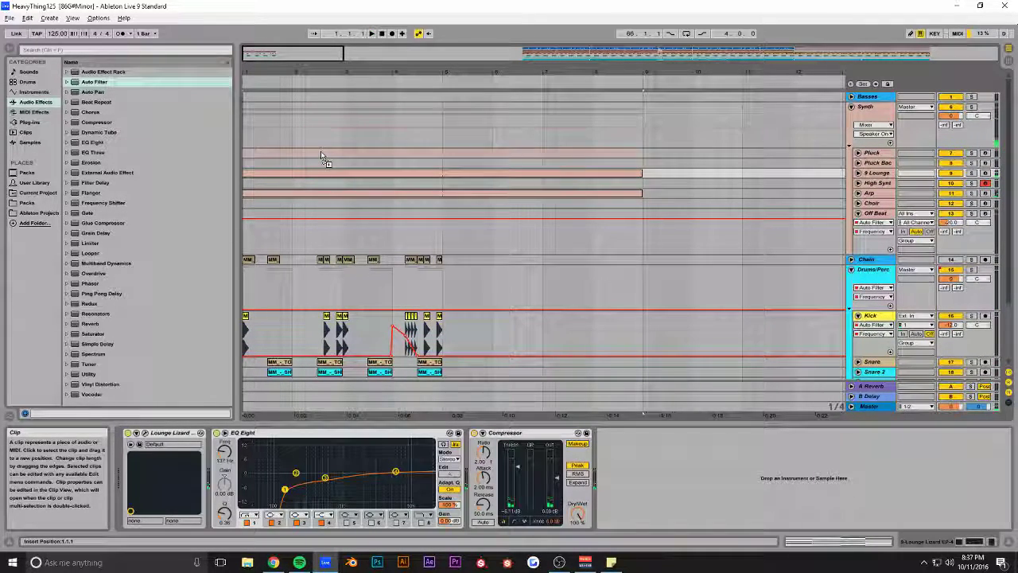
left_click_drag(321, 152, 321, 151)
double_click(320, 152)
key("space")
left_click_drag(420, 394, 420, 204)
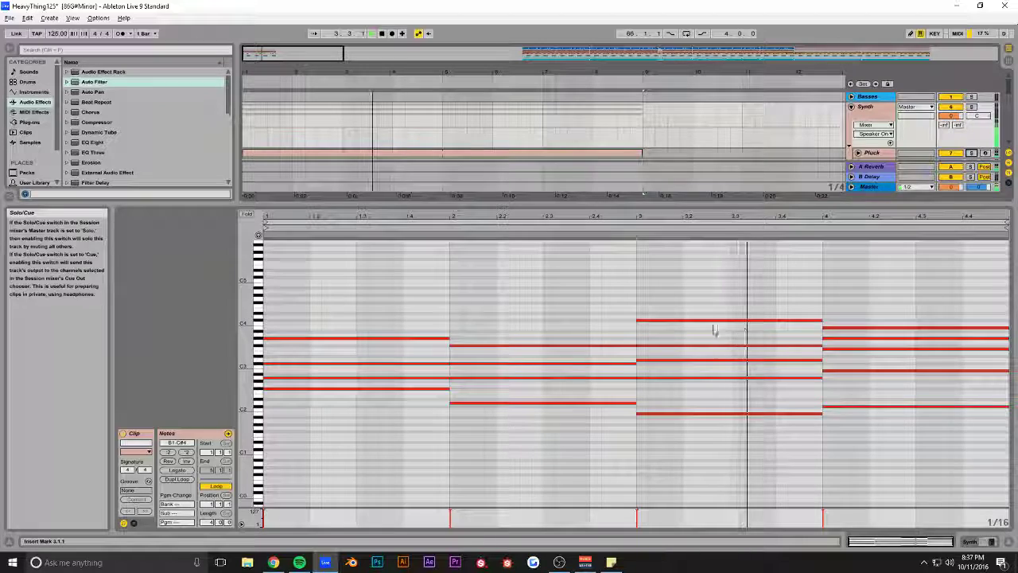
key("ctrl+a")
key("shift+Up")
- Try to chop the first Pluck chord into repeated sixteenth notes across bar 1
left_click_drag(357, 278, 276, 350)
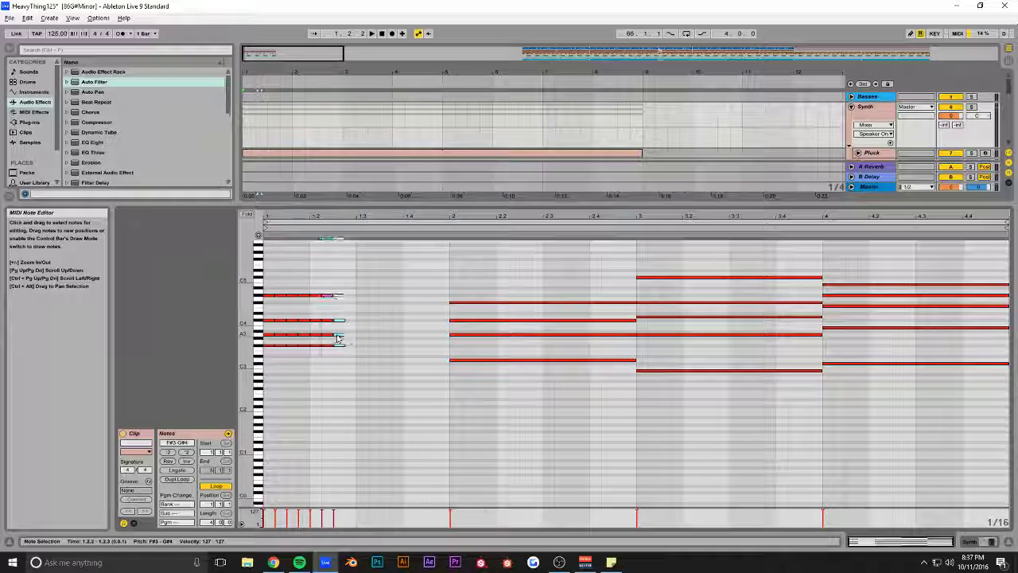
key("ctrl+d")
key("ctrl+d")
key("ctrl+d")
key("ctrl+d")
key("ctrl+d")
key("ctrl+d")
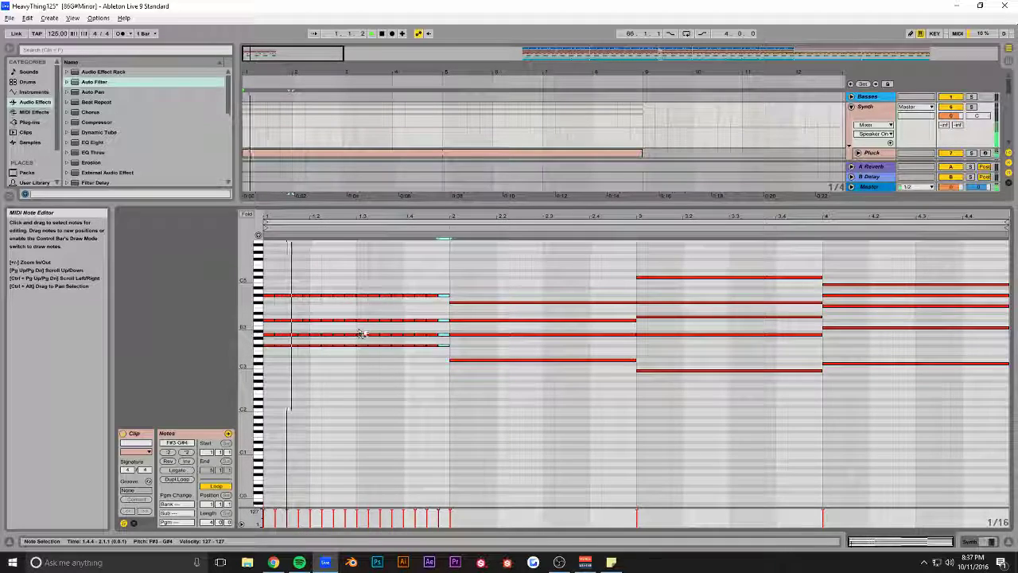
- Solo the Pluck track and undo the sixteenth-note repeats of the first chord
left_click(971, 152)
key("ctrl+z")
key("ctrl+z")
key("ctrl+z")
key("ctrl+z")
key("ctrl+z")
key("ctrl+z")
key("ctrl+z")
key("ctrl+z")
key("ctrl+z")
key("ctrl+z")
key("ctrl+z")
key("ctrl+z")
key("ctrl+z")
key("ctrl+z")
key("ctrl+z")
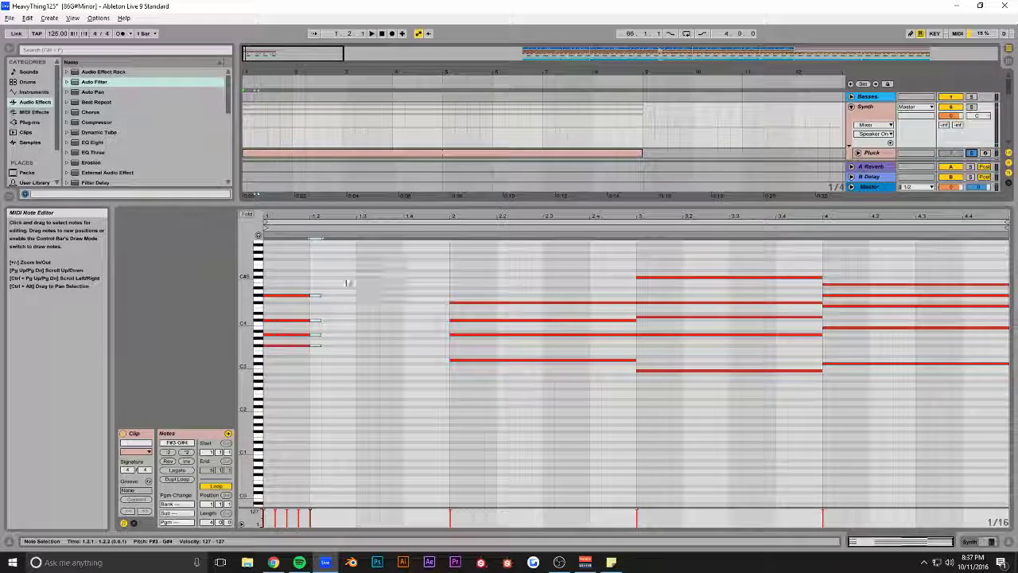
key("ctrl+z")
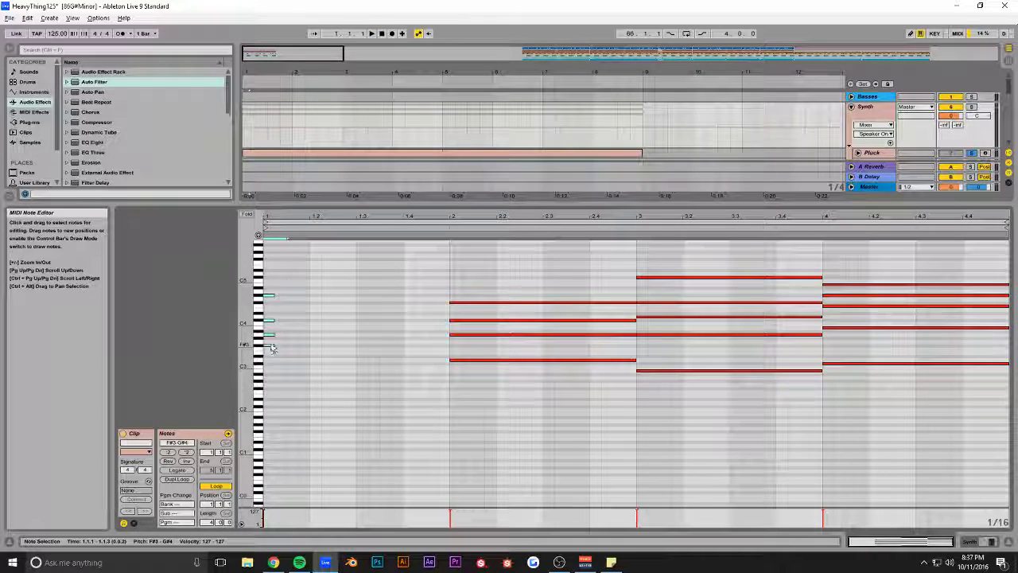
- Make the first Pluck chord an eighth note long and duplicate it until it fills bar 1
key("ctrl+d")
key("ctrl+d")
key("ctrl+d")
key("ctrl+d")
key("ctrl+d")
key("ctrl+d")
key("ctrl+d")
- Shorten the bar 2 Pluck chord to an eighth note and duplicate it through the end of bar 2
left_click_drag(636, 359, 496, 360)
key("ctrl+d")
key("ctrl+d")
key("ctrl+d")
key("ctrl+d")
key("ctrl+d")
key("ctrl+d")
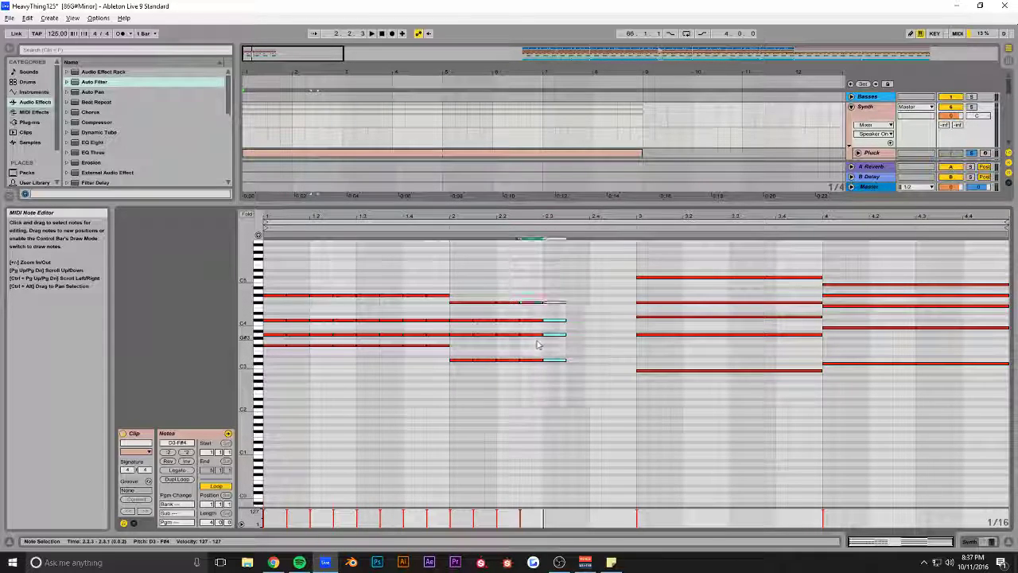
- Shorten the bar 3 Pluck chord to an eighth note and duplicate it through the end of bar 3
left_click_drag(727, 255, 716, 415)
left_click_drag(824, 369, 660, 368)
key("ctrl+d")
key("ctrl+d")
key("ctrl+d")
key("ctrl+d")
key("ctrl+d")
key("ctrl+d")
key("ctrl+d")
- Shorten the bar 4 Pluck chord to an eighth note, duplicate it to fill the bar, play the clip, and save the set
left_click_drag(831, 255, 911, 370)
left_click_drag(1009, 363, 846, 363)
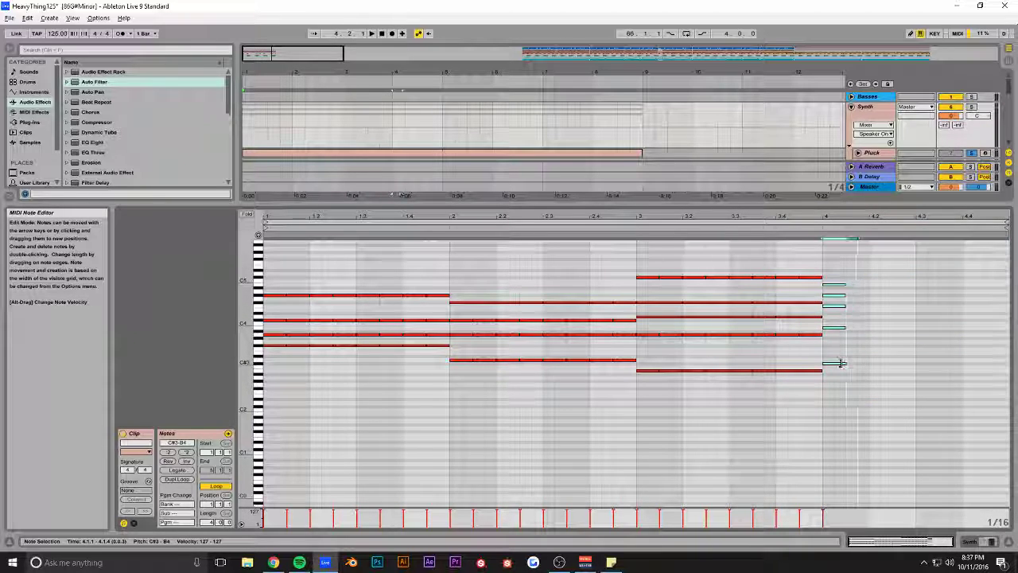
key("ctrl+d")
key("ctrl+d")
key("ctrl+d")
key("ctrl+d")
key("ctrl+d")
key("space")
key("ctrl+s")
- Delete the kick at 4.2.2 from the roll on the Kick track, play from bar 4, and save the set
left_click_drag(537, 209, 537, 358)
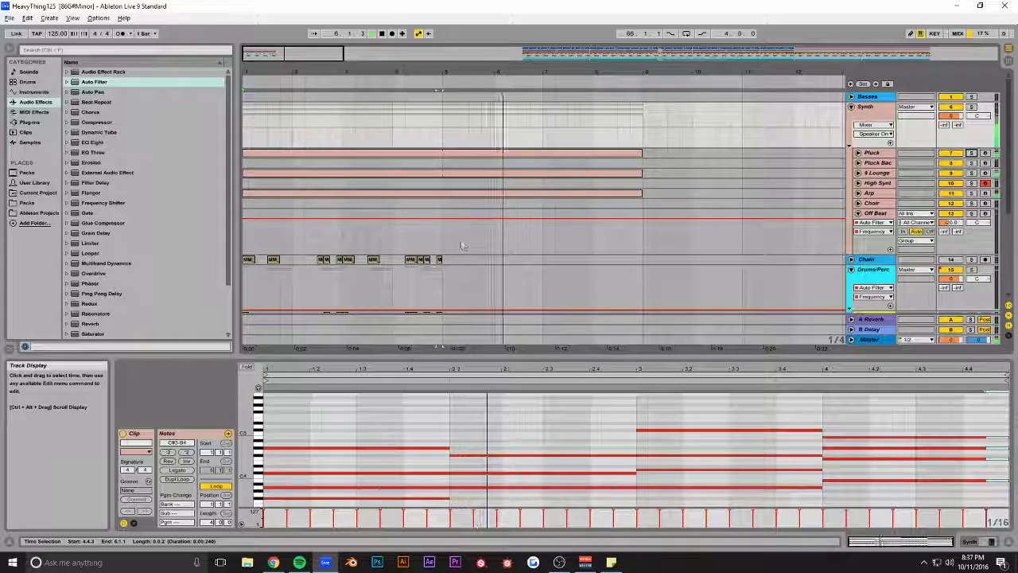
scroll(461, 249, "down", 5)
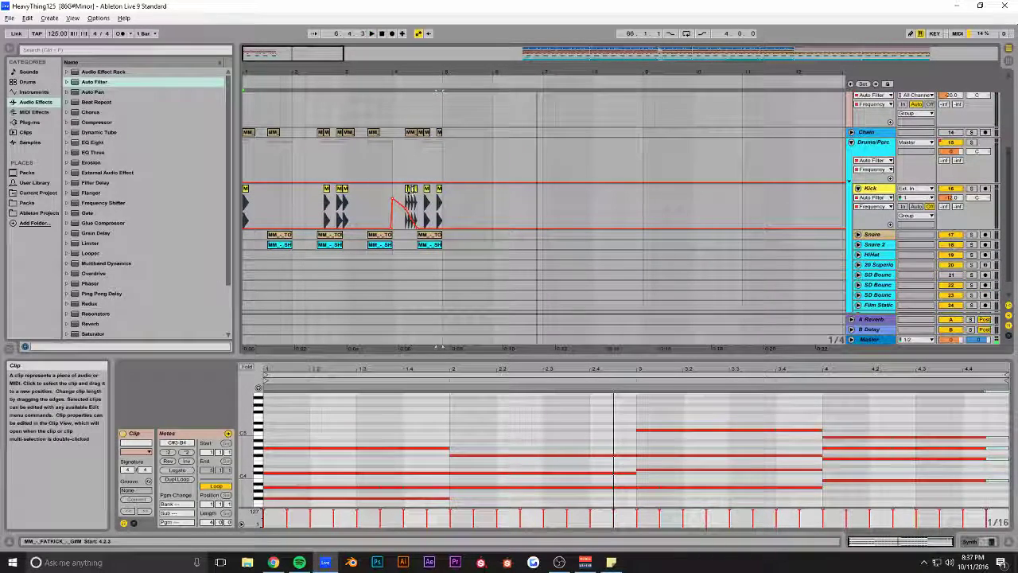
left_click(445, 189)
left_click(419, 182)
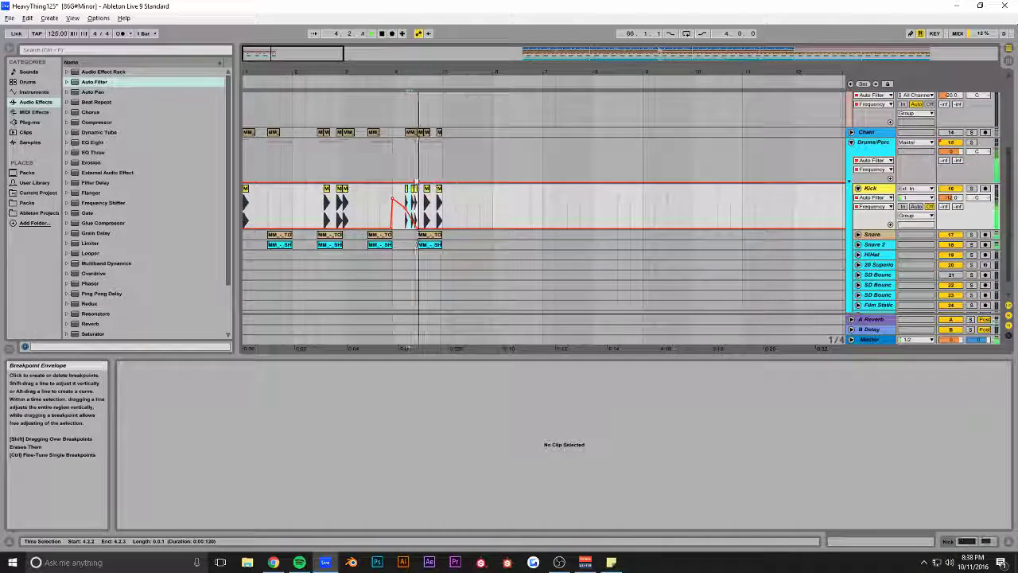
left_click(391, 170)
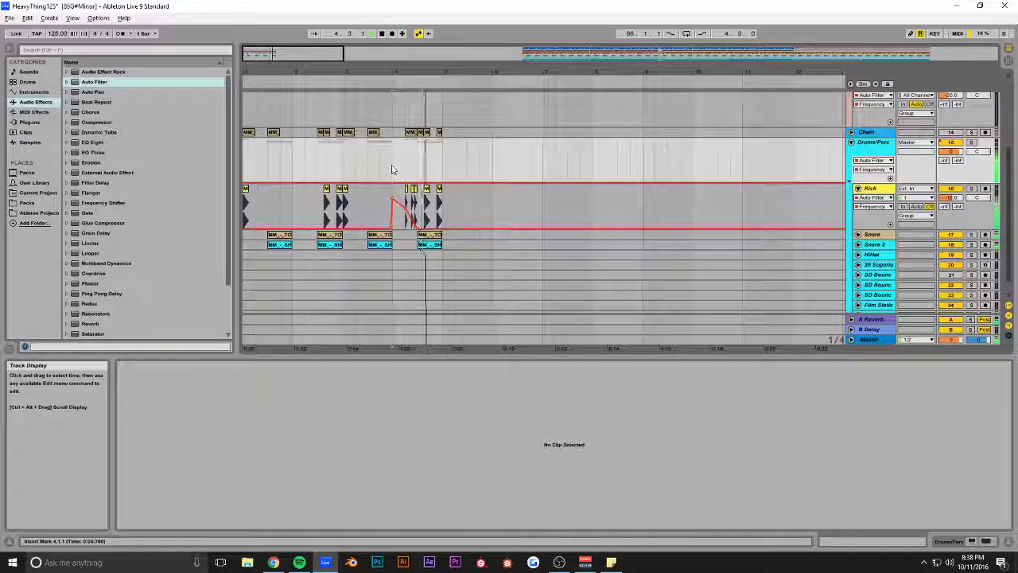
key("ctrl+s")
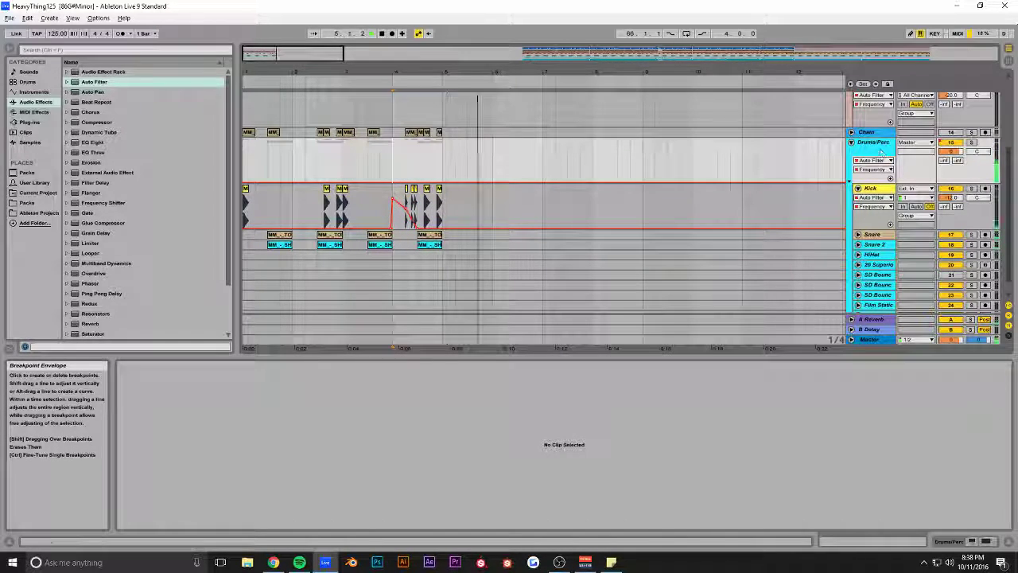
- Automate the Drums/Perc Auto Filter frequency to about 44.6 Hz over the intro, holding 26 Hz from bar 34, and save the set
left_click(950, 538)
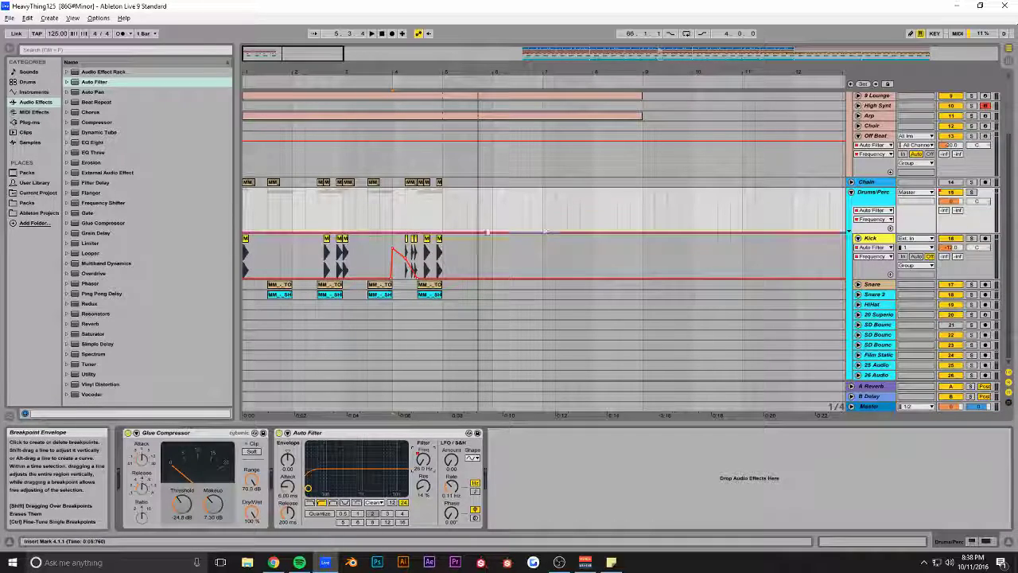
left_click_drag(356, 62, 539, 58)
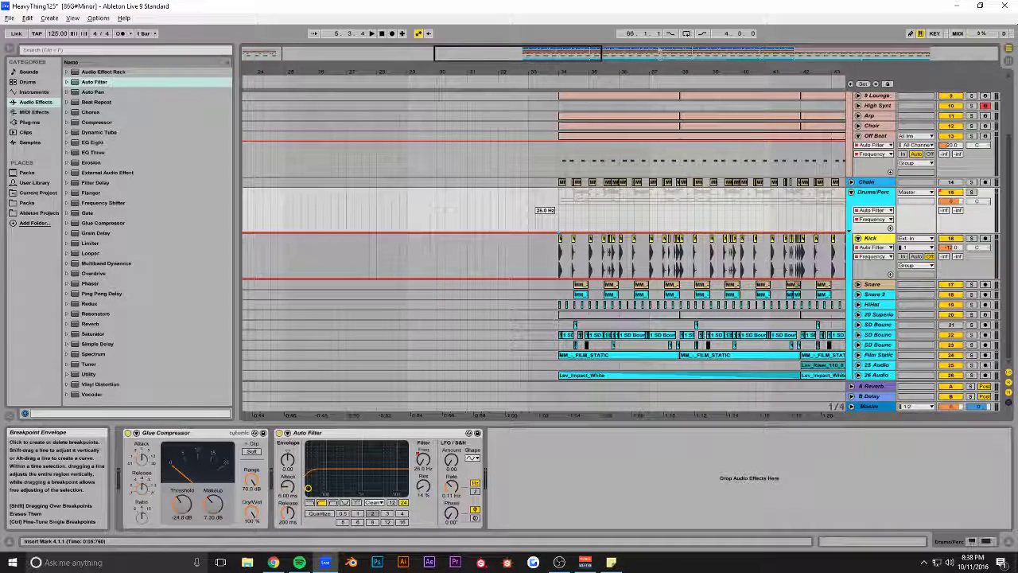
left_click_drag(478, 54, 237, 59)
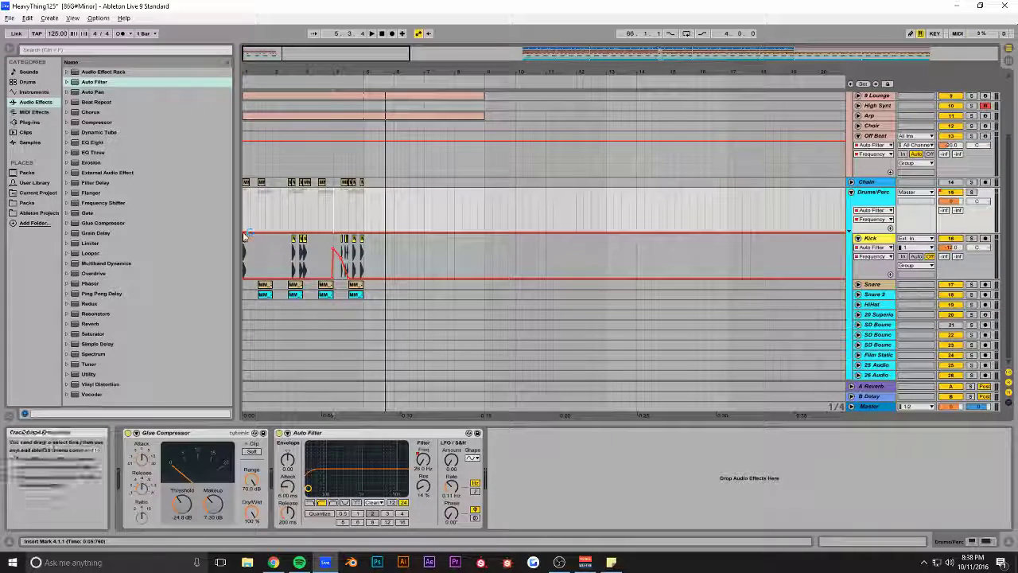
left_click_drag(316, 52, 533, 58)
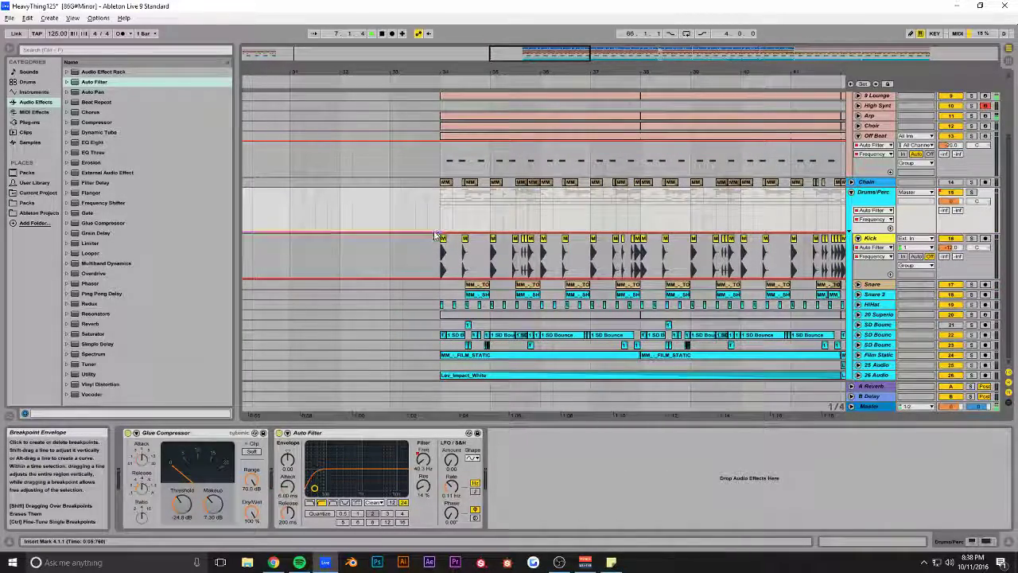
left_click_drag(571, 52, 318, 55)
key("ctrl+s")
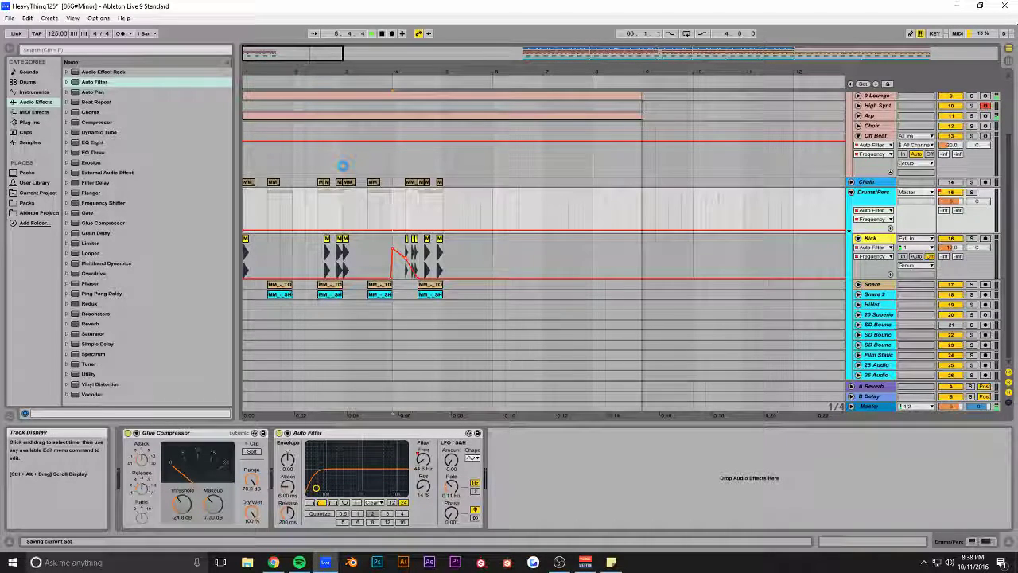
- Play the intro from bar 1, briefly checking the OBS window during playback
left_click(256, 218)
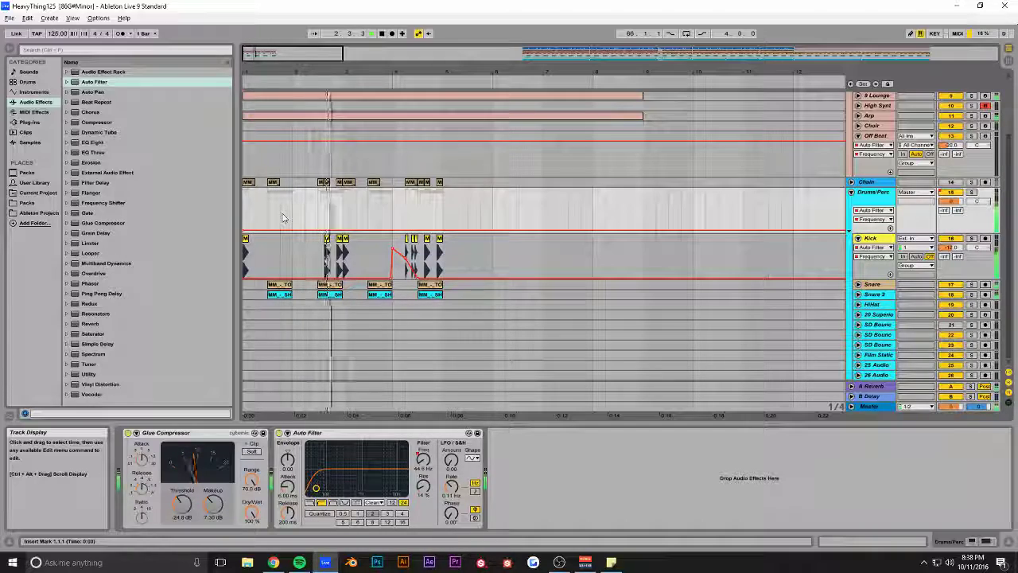
key("alt+Tab")
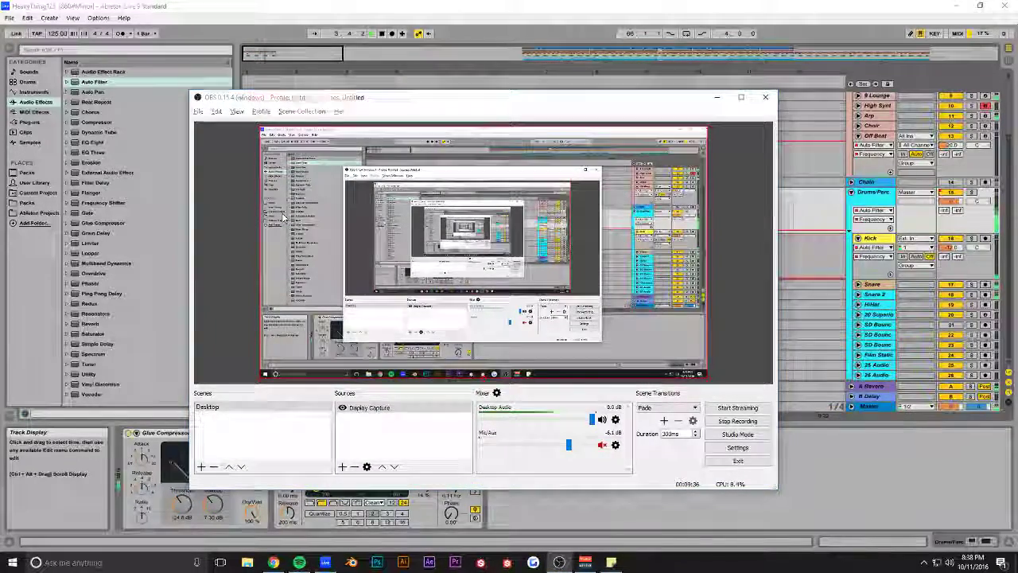
key("alt+Tab")
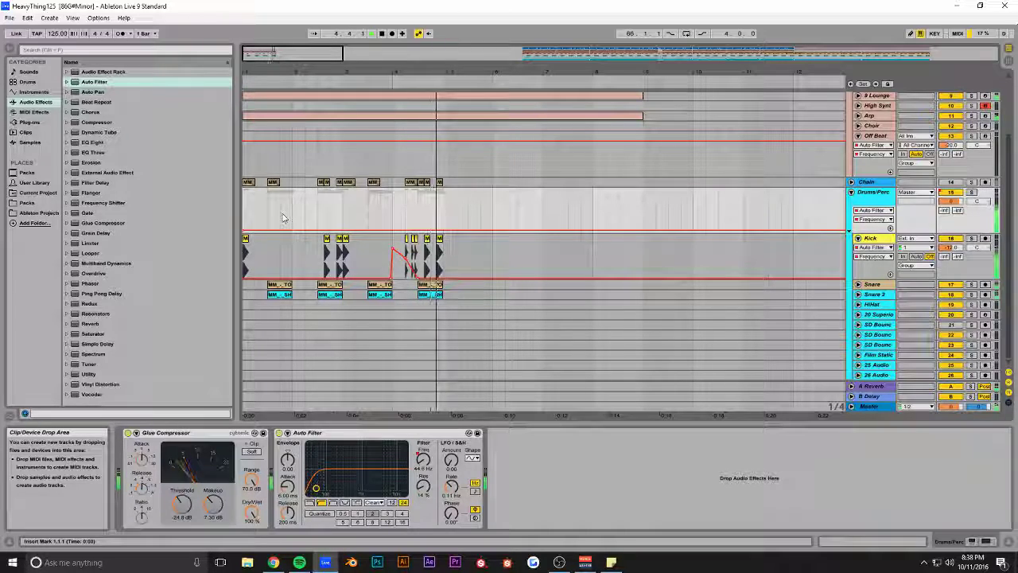
- Duplicate the Chain and Drums/Perc clips of bars 1–4 into bars 5–8 and save the set
left_click_drag(444, 377, 245, 188)
key("ctrl+d")
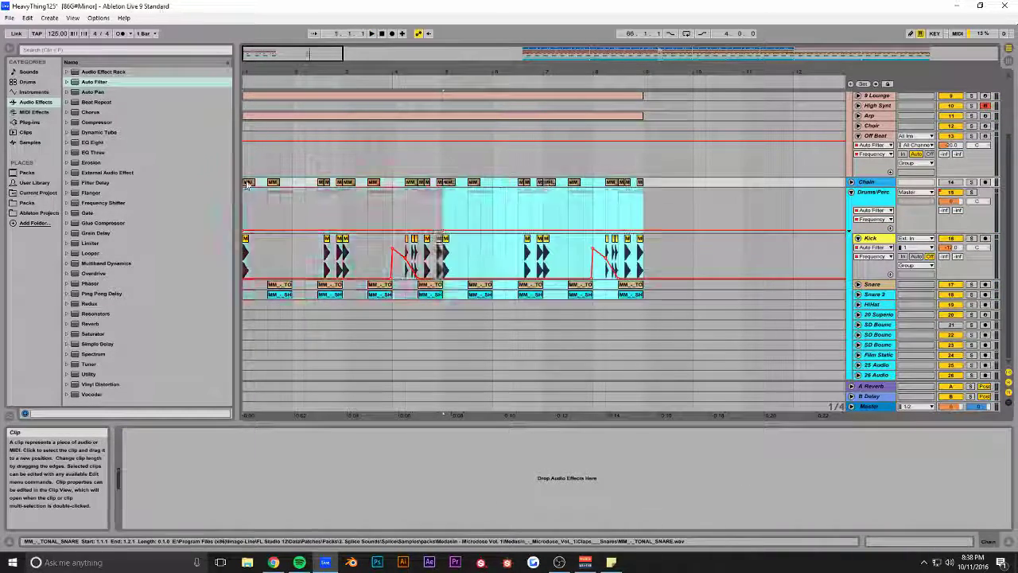
key("ctrl+s")
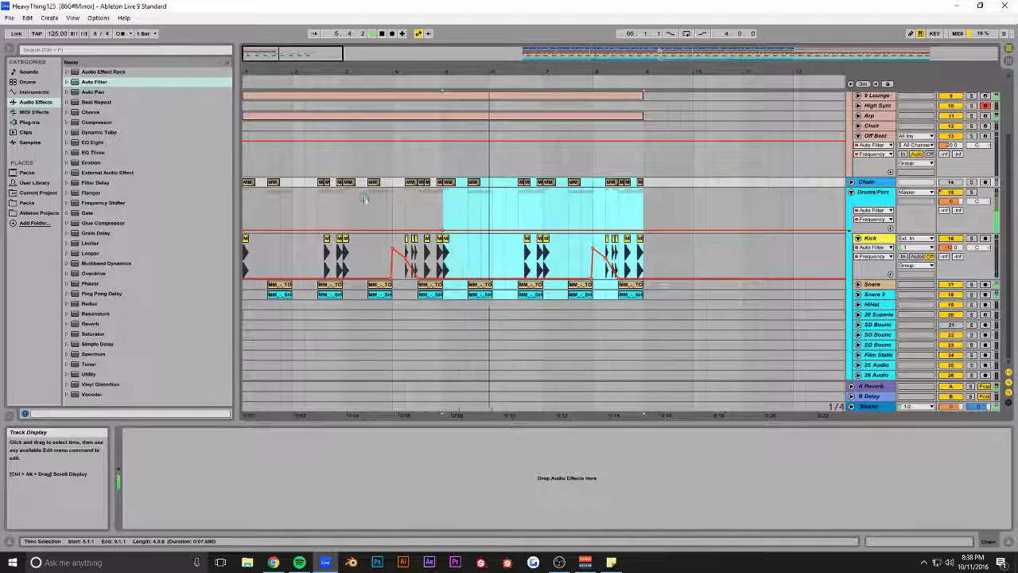
- Raise the Drums/Perc filter frequency automation to about 76.8 Hz at the start, lift its breakpoint before bar 34 similarly, and save the set
left_click_drag(319, 76, 317, 72)
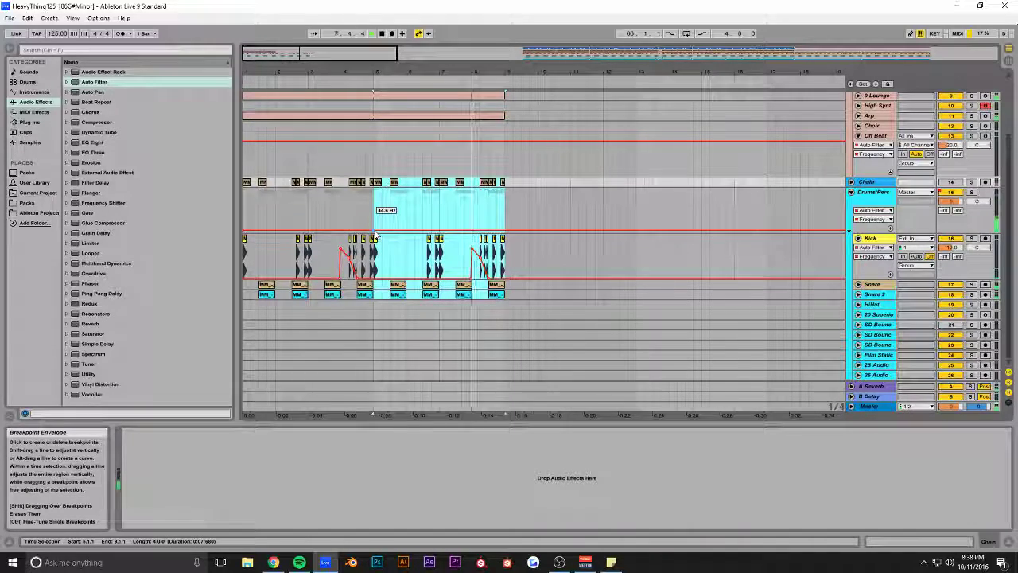
left_click(385, 213)
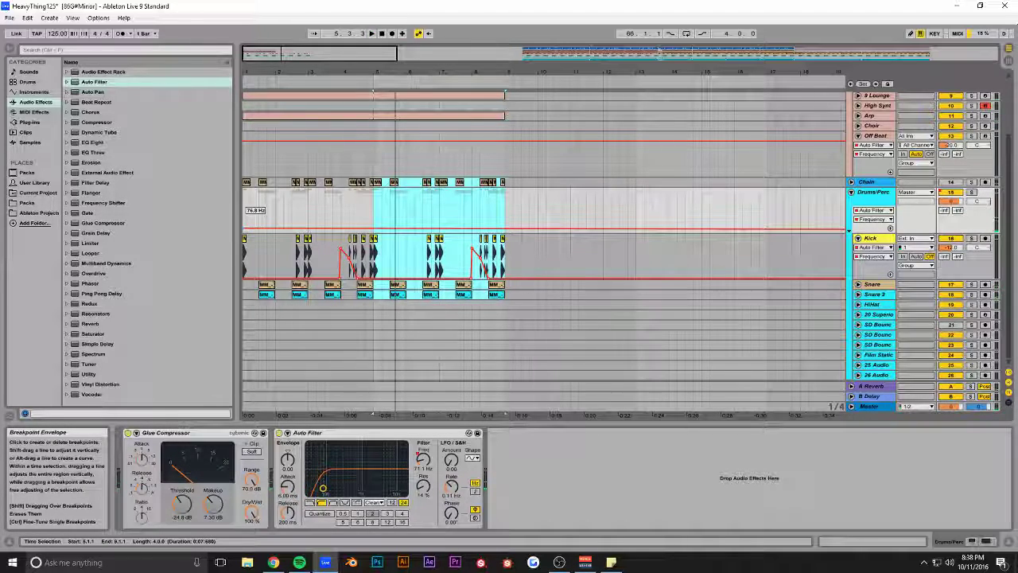
left_click_drag(359, 55, 359, 38)
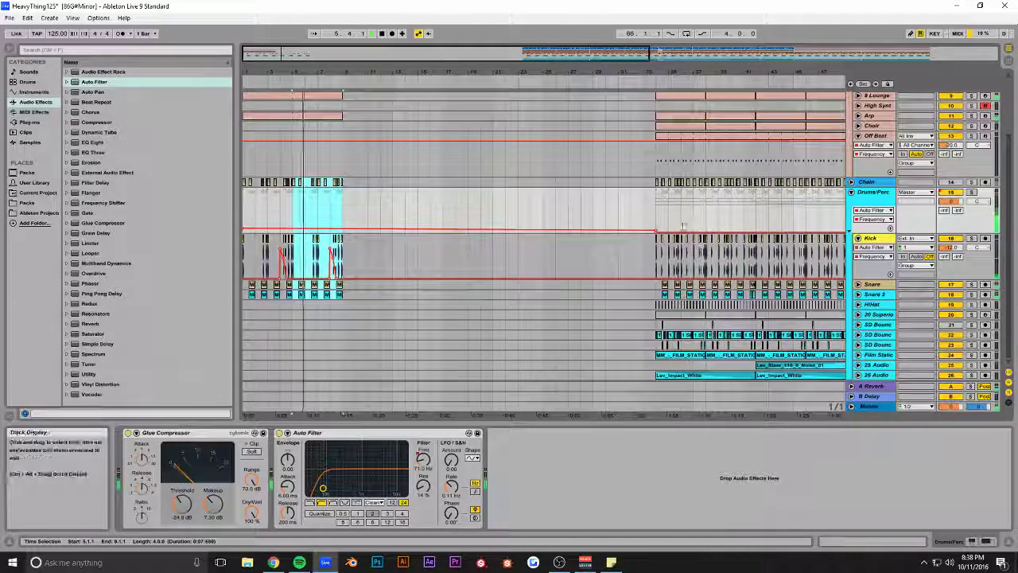
left_click_drag(656, 231, 656, 233)
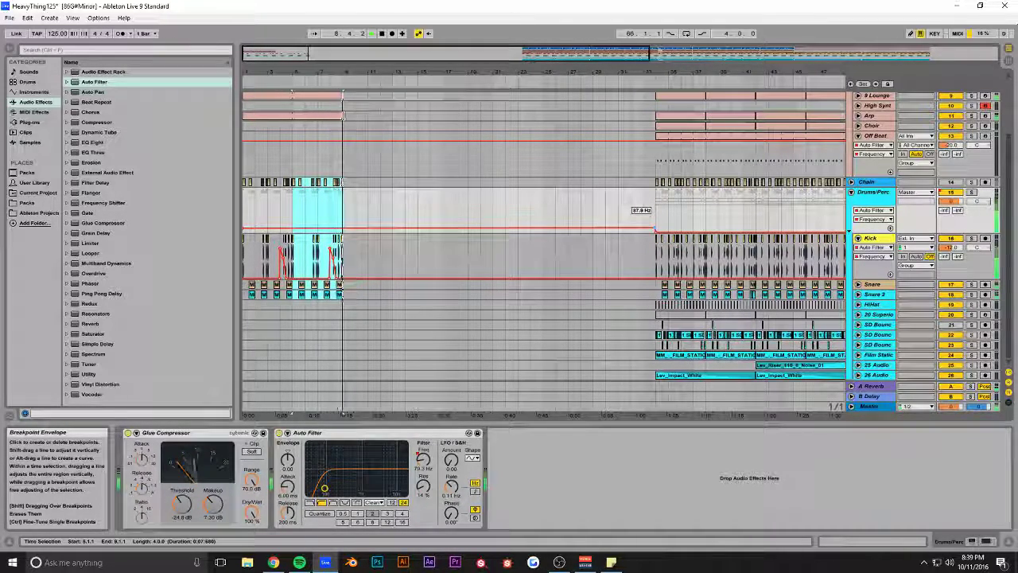
key("ctrl+s")
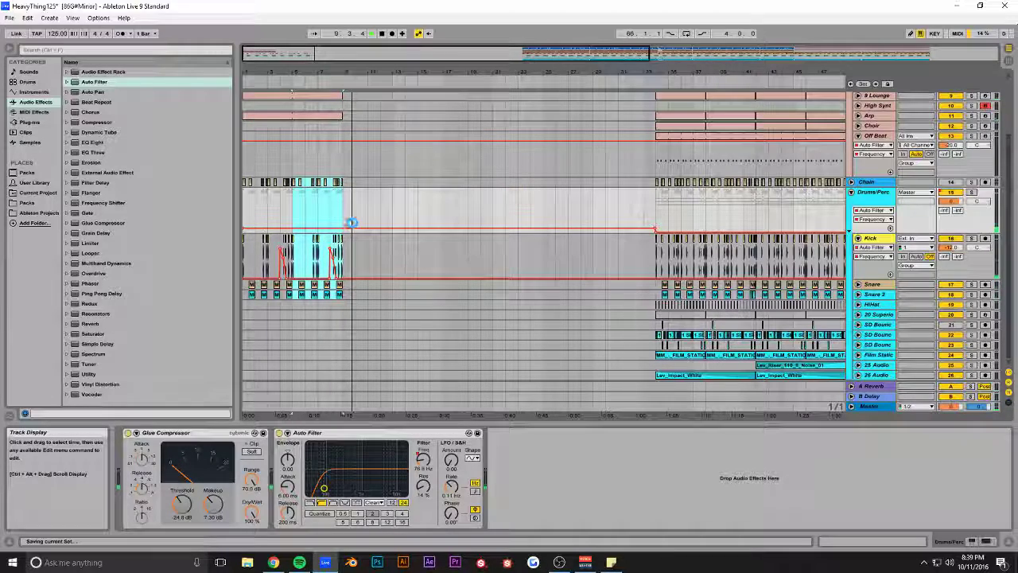
key("space")
- Collapse all tracks, duplicate bars 1–8 of the whole arrangement into bars 9–16, play the copy, and save the set
scroll(700, 179, "up", 2)
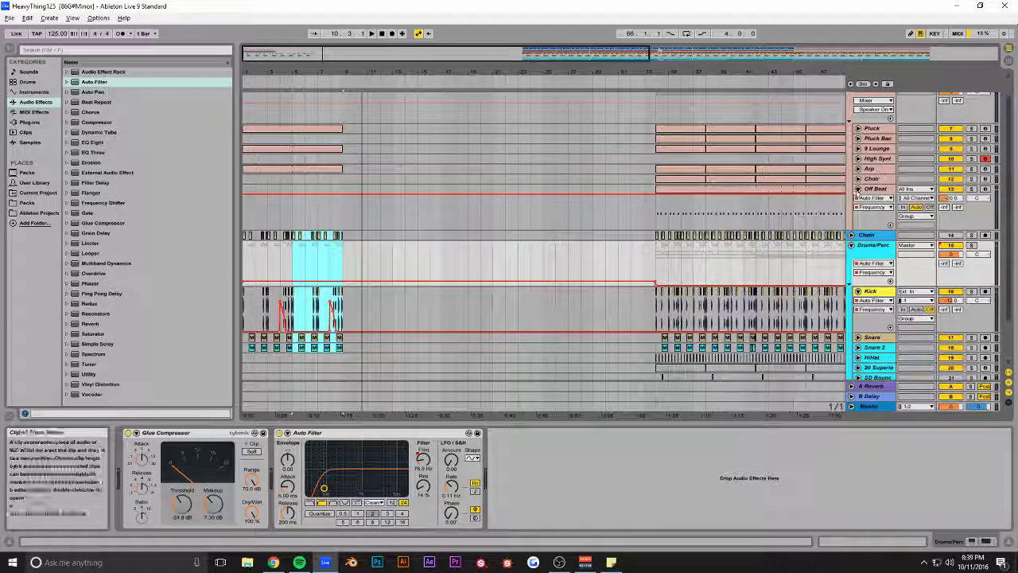
left_click(857, 190, "alt")
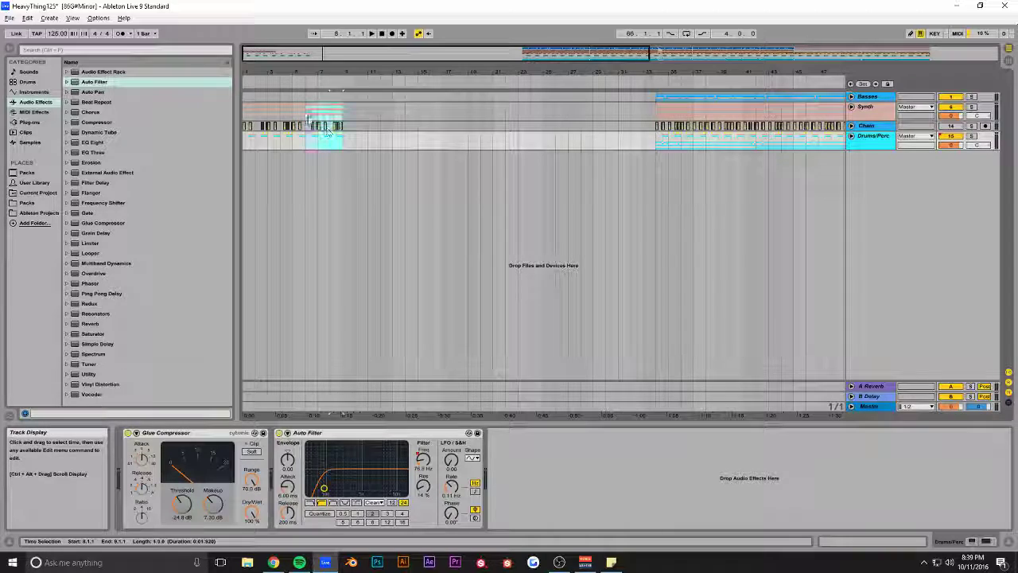
key("ctrl+d")
key("space")
key("ctrl+s")
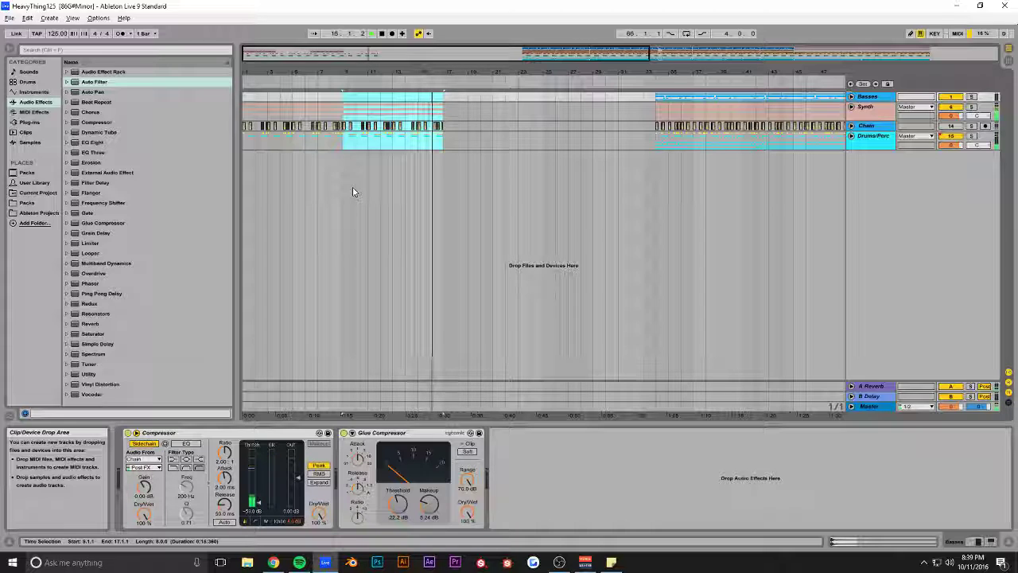
- Unfold the Basses and Drums/Perc groups and play the transition into bar 9 from bar 7
left_click(851, 97)
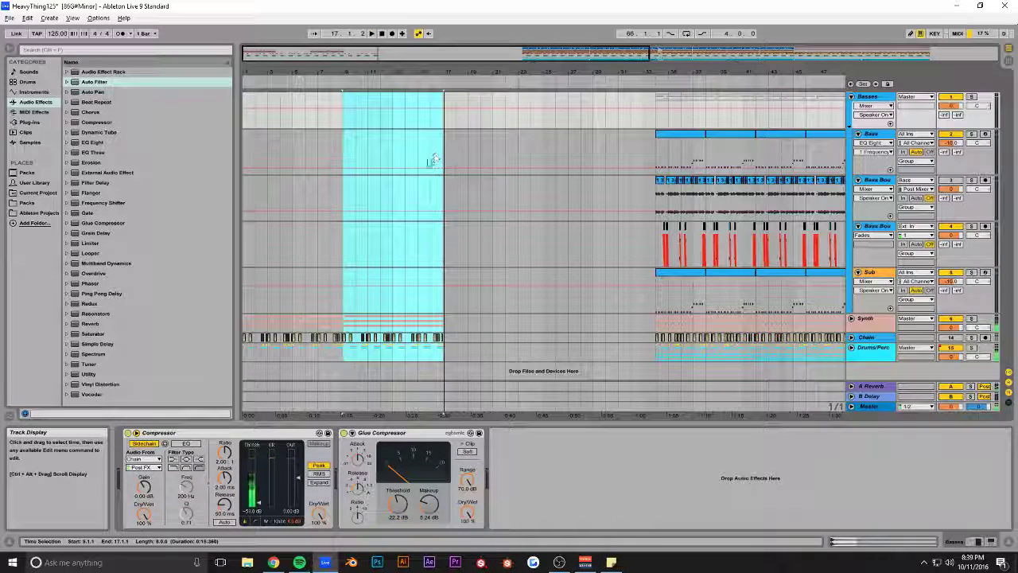
left_click(346, 307)
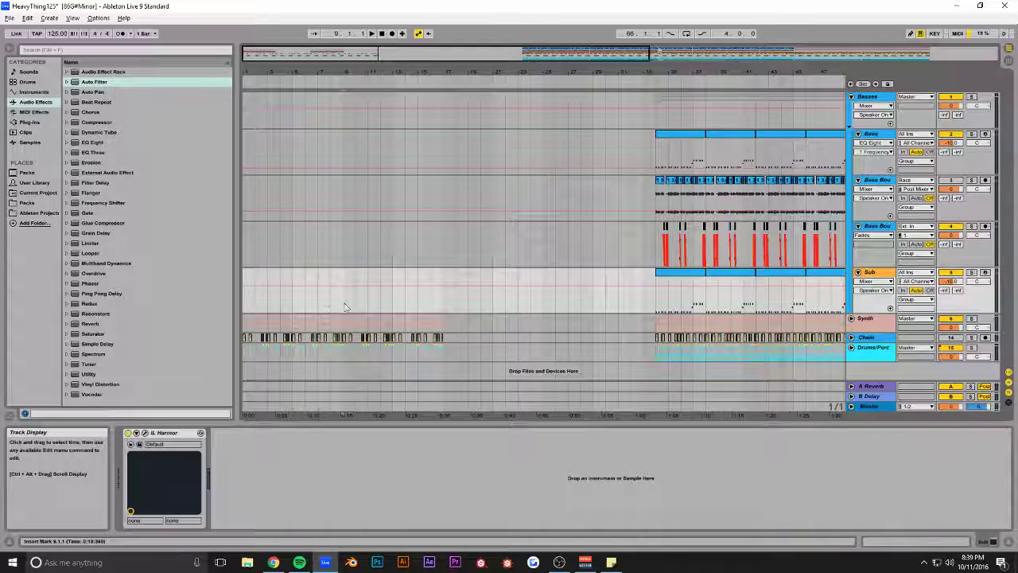
left_click_drag(384, 79, 331, 93)
left_click_drag(404, 59, 380, 73)
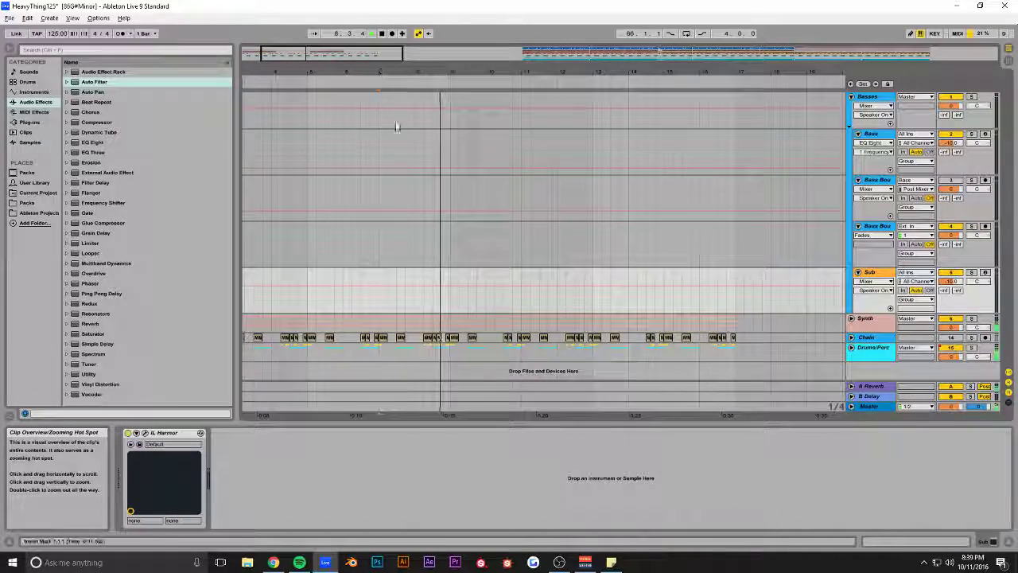
left_click(851, 347)
scroll(811, 311, "down", 4)
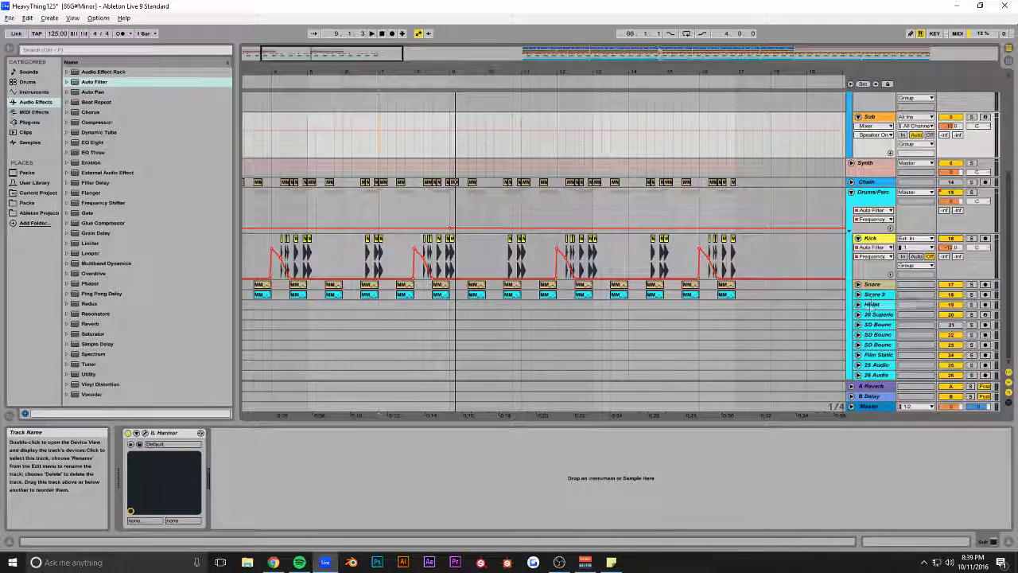
left_click(872, 305)
key("ctrl+t")
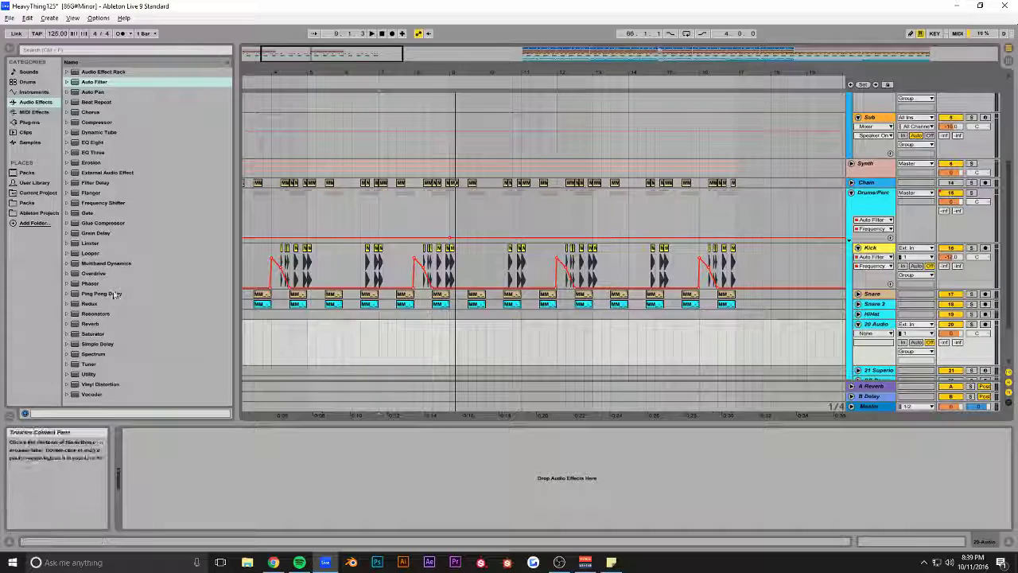
left_click(30, 122)
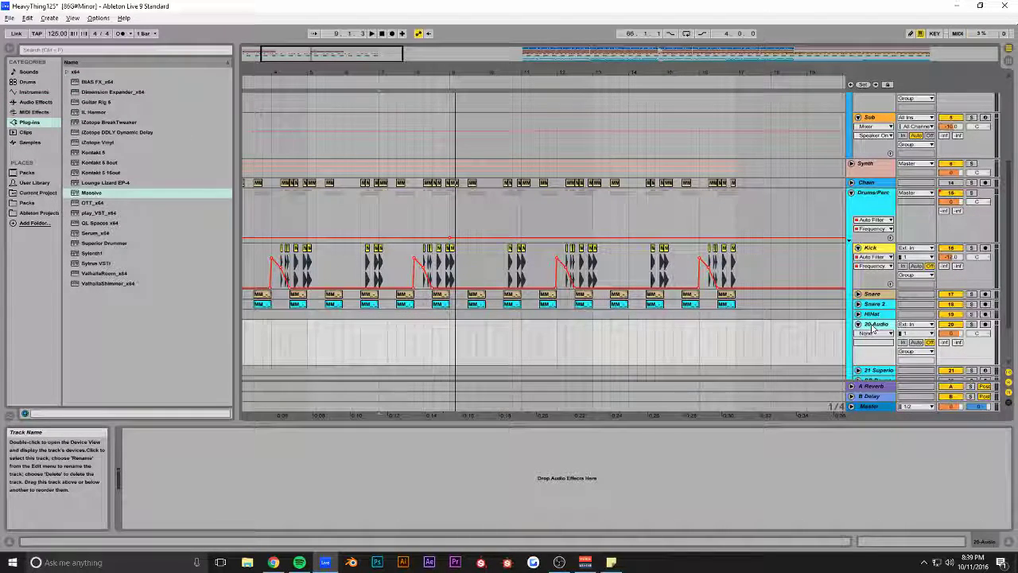
key("Delete")
- Unfold the Snare and Snare 2 tracks and split their last clips before bar 9 at 8.4.1
left_click_drag(354, 53, 409, 141)
left_click_drag(358, 52, 378, 155)
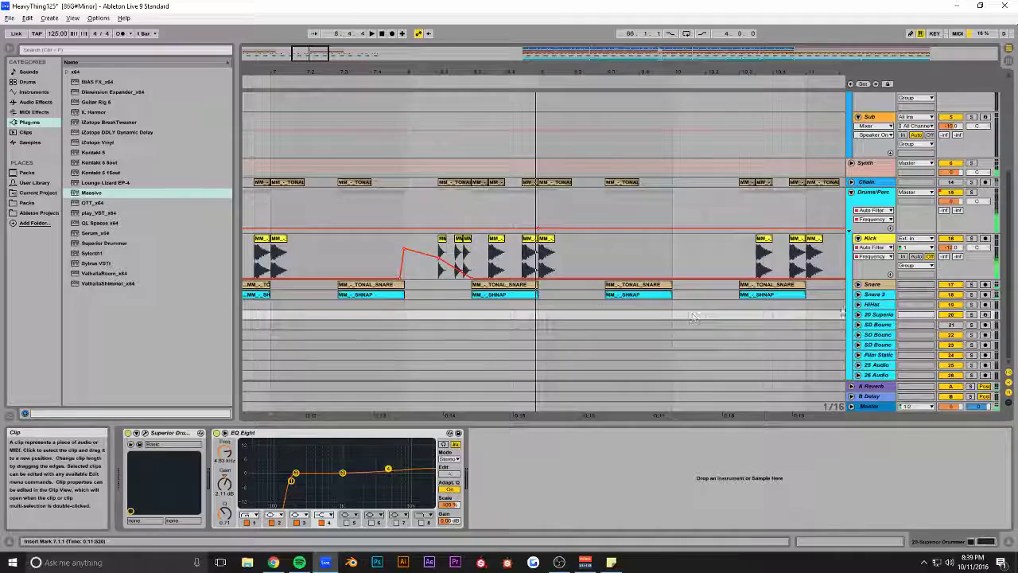
left_click(858, 284)
left_click(857, 330)
scroll(512, 263, "down", 2)
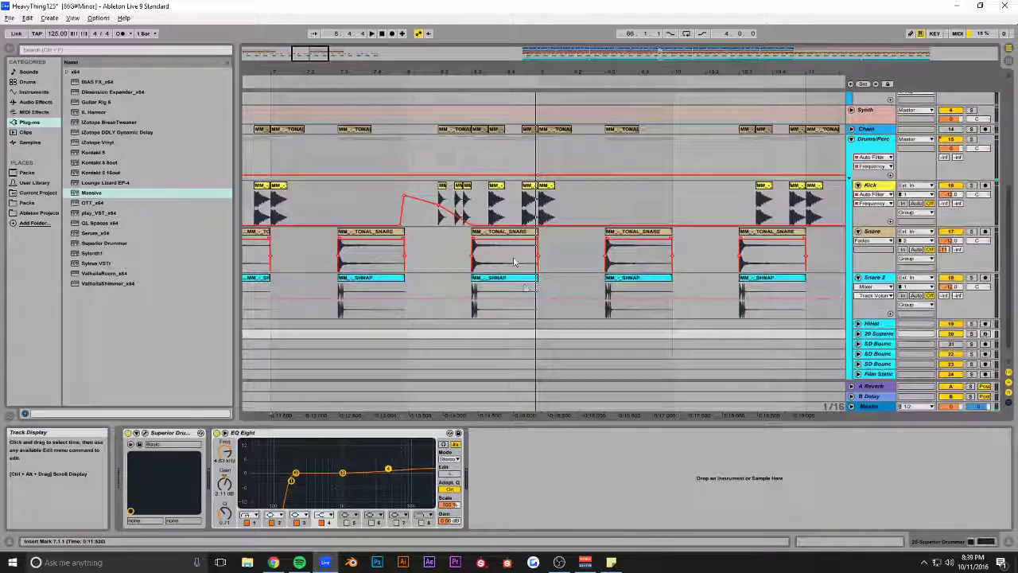
scroll(509, 295, "up", 1)
left_click(507, 317)
left_click(507, 277)
key("ctrl+e")
- Replace the second halves of the split Snare and Snare 2 clips with reversed copies of the first, play from bar 8, and save
left_click(514, 299)
left_click(513, 254, "shift")
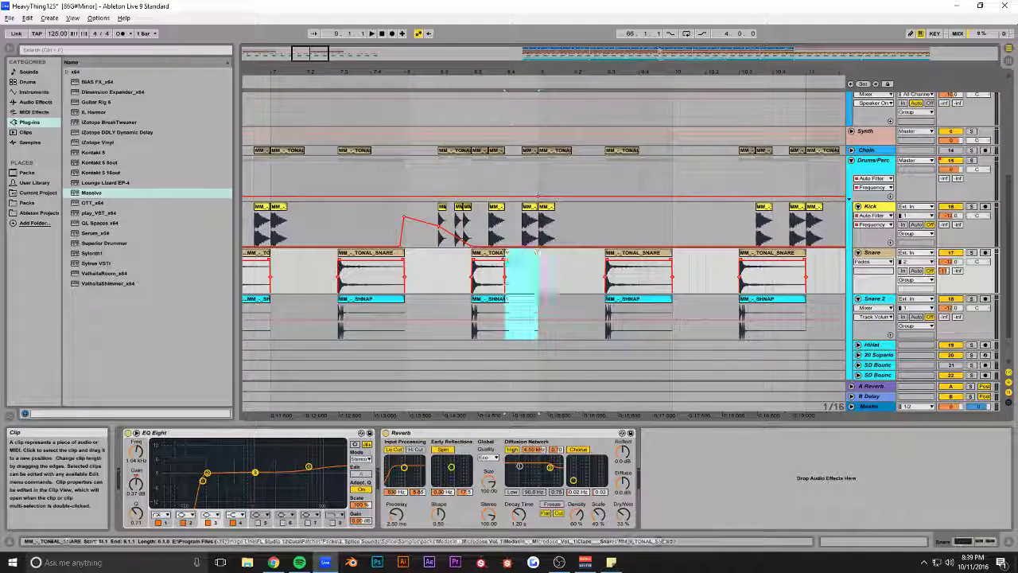
left_click(467, 329)
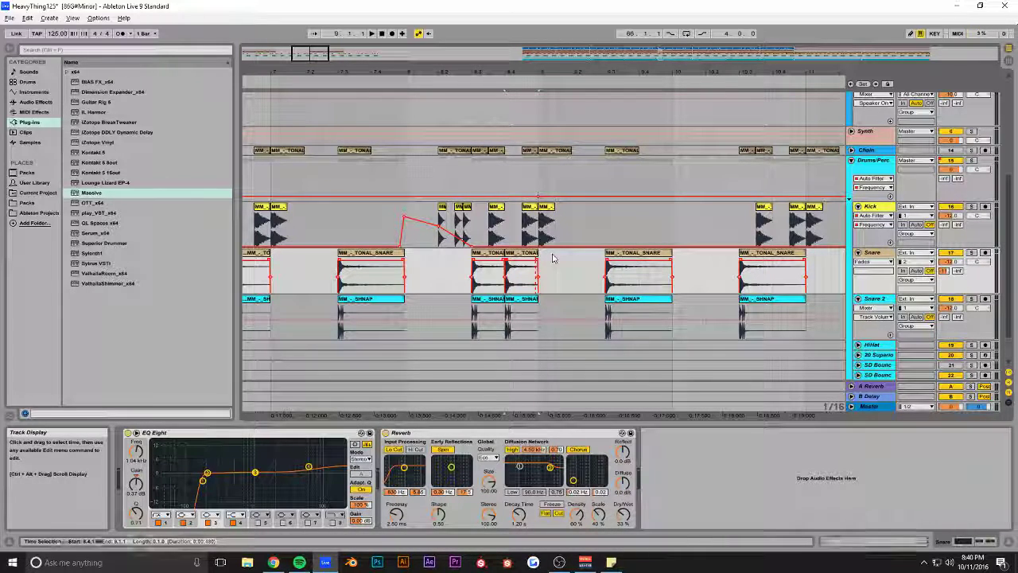
left_click_drag(487, 253, 522, 258)
left_click(523, 299)
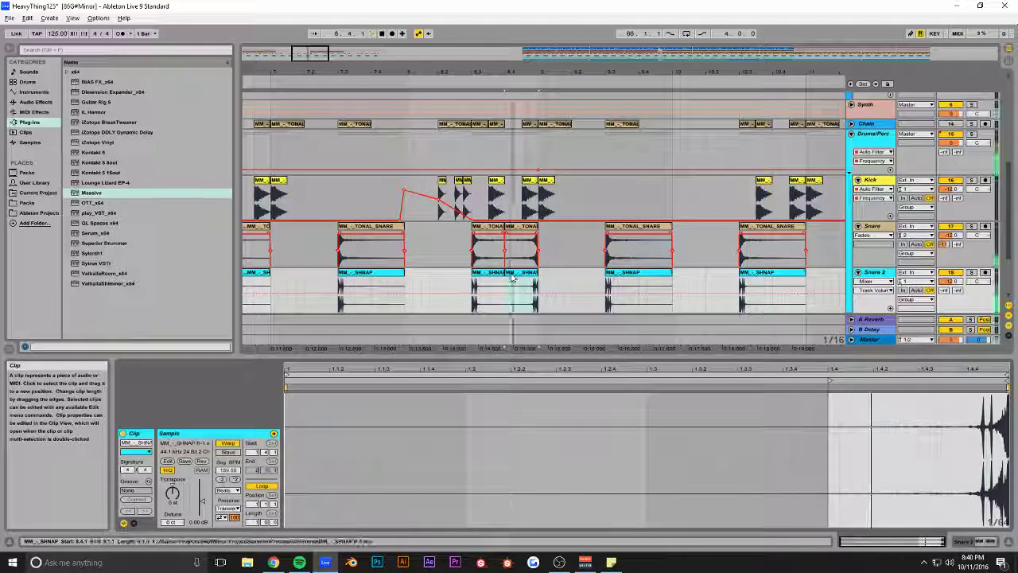
left_click(408, 255)
key("space")
key("space")
key("ctrl+s")
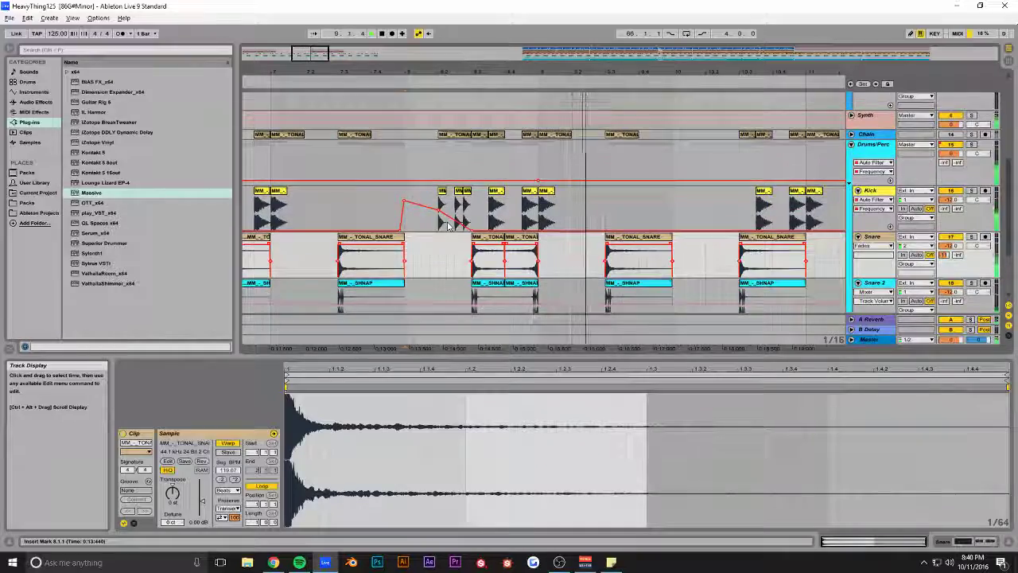
- Copy the MM_-_FILM_STATIC clip from bar 34 to bar 1 and duplicate it repeatedly up to the drop
scroll(449, 227, "up", 4)
scroll(450, 225, "down", 5)
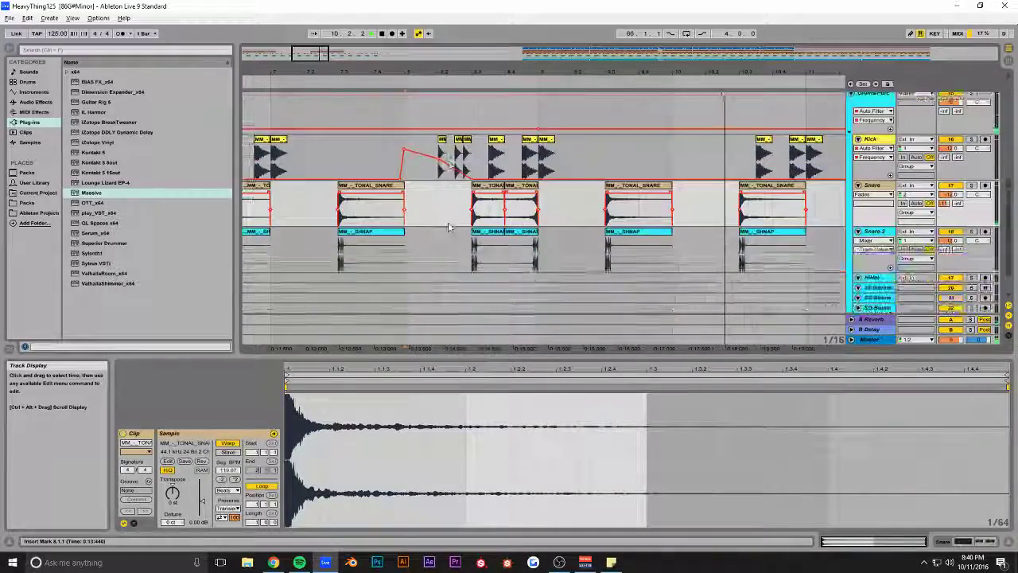
left_click_drag(446, 71, 442, 42)
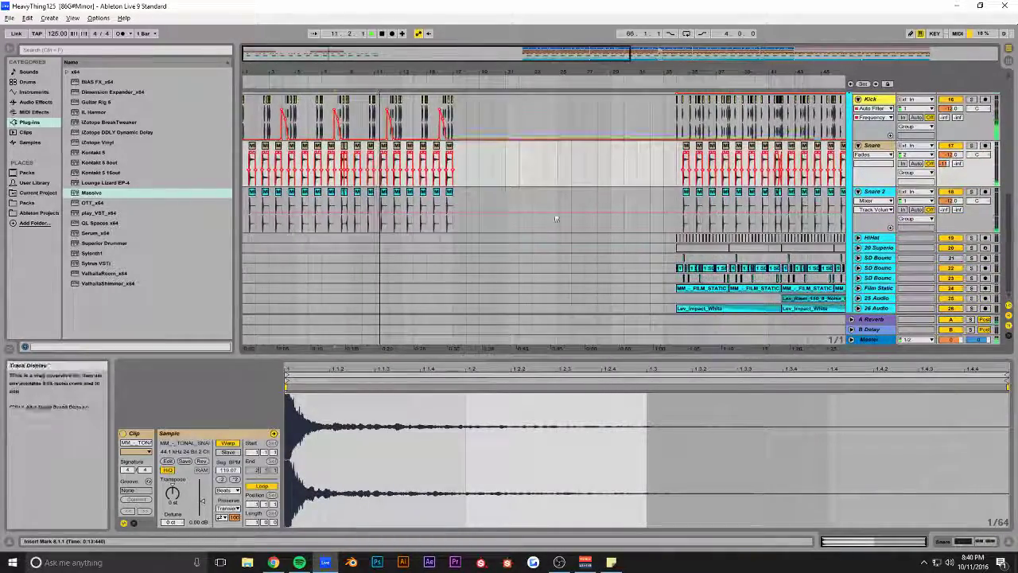
left_click(700, 288)
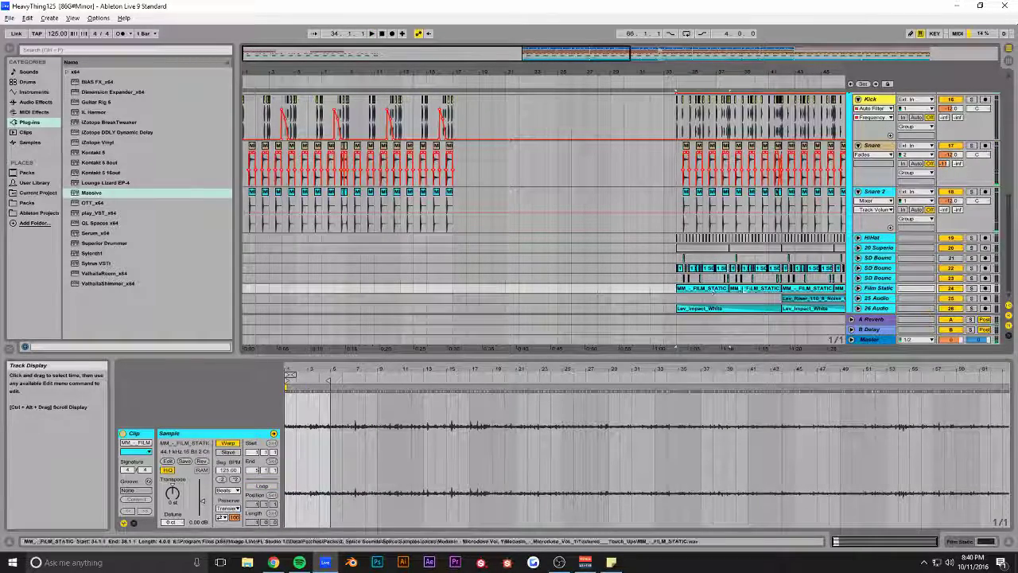
left_click_drag(247, 290, 248, 289)
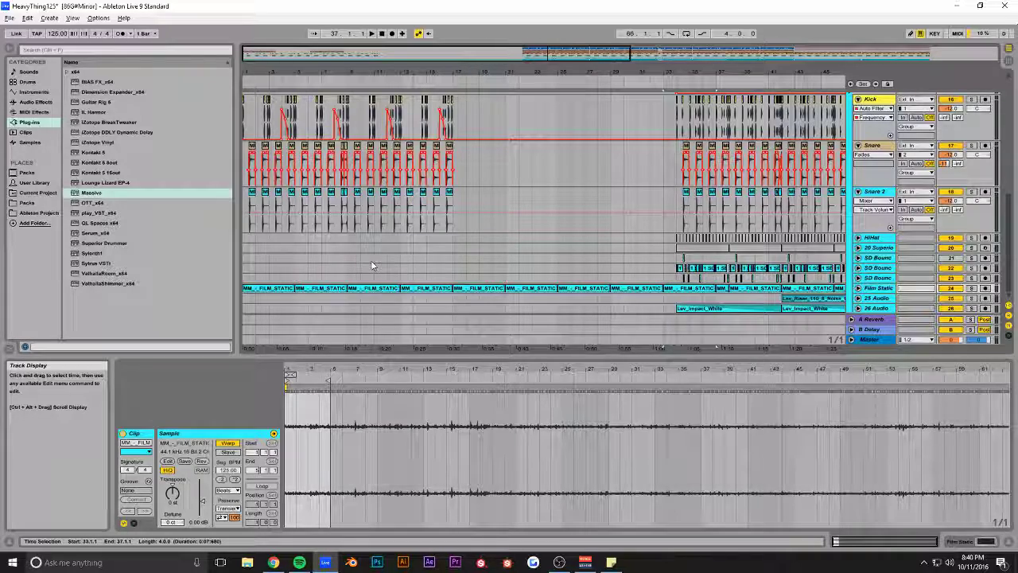
- Copy the Lev_Riser_110_8_Noise_01 and Lev_Impact_White clips to bar 1, name their tracks Riser and Impact, and save the set
left_click(811, 299)
left_click_drag(293, 310, 273, 308)
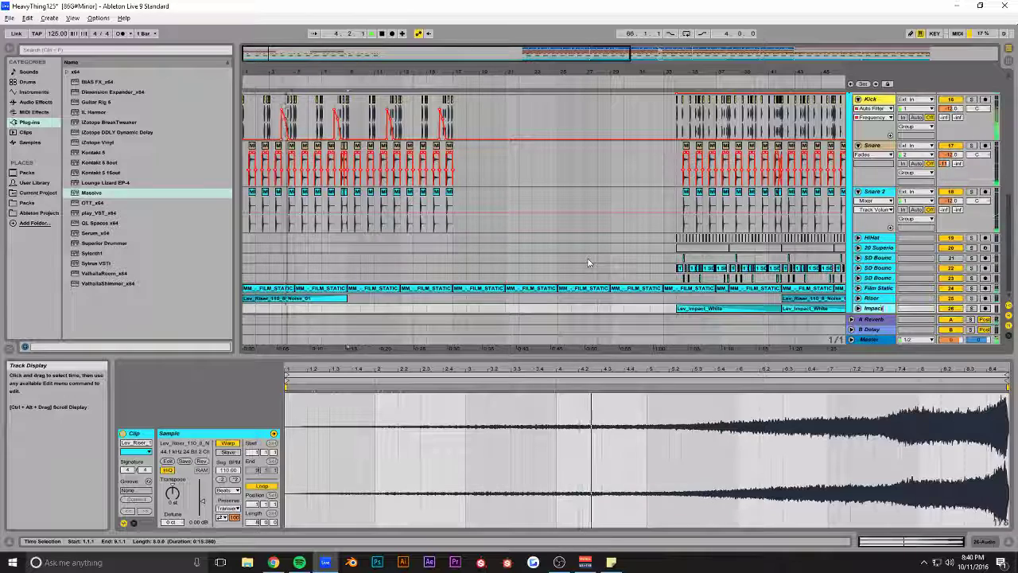
left_click(690, 308)
left_click_drag(702, 309, 259, 310)
key("ctrl+s")
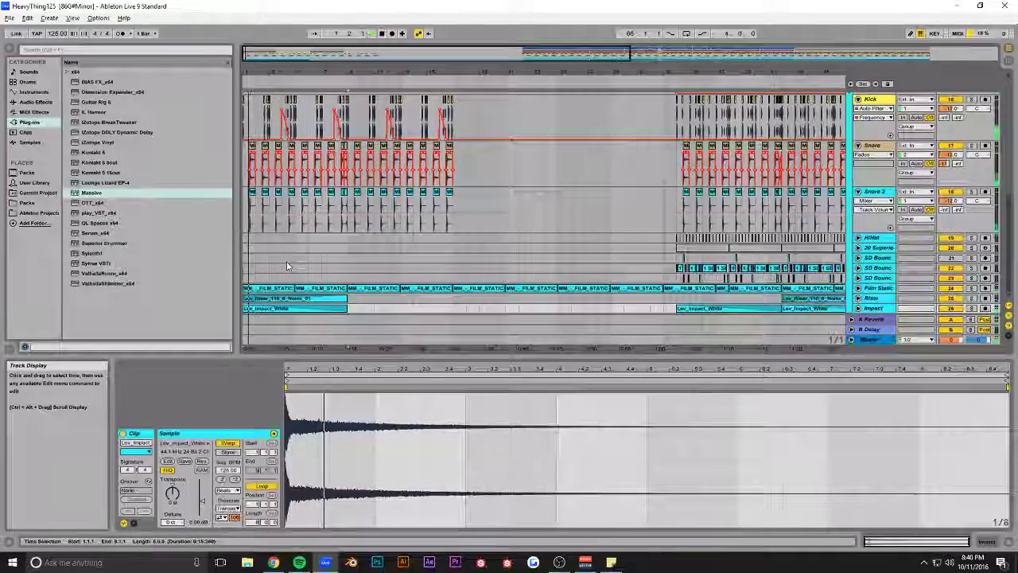
- Play the intro from bar 1 and again from bar 8, briefly switching to another window and back
key("alt+Tab")
key("alt+Tab")
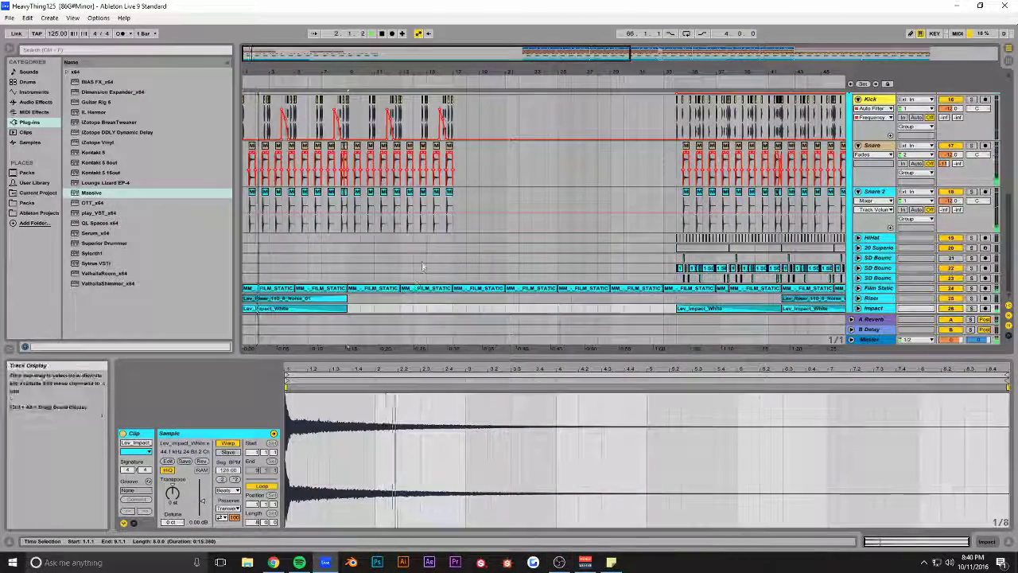
left_click(336, 268)
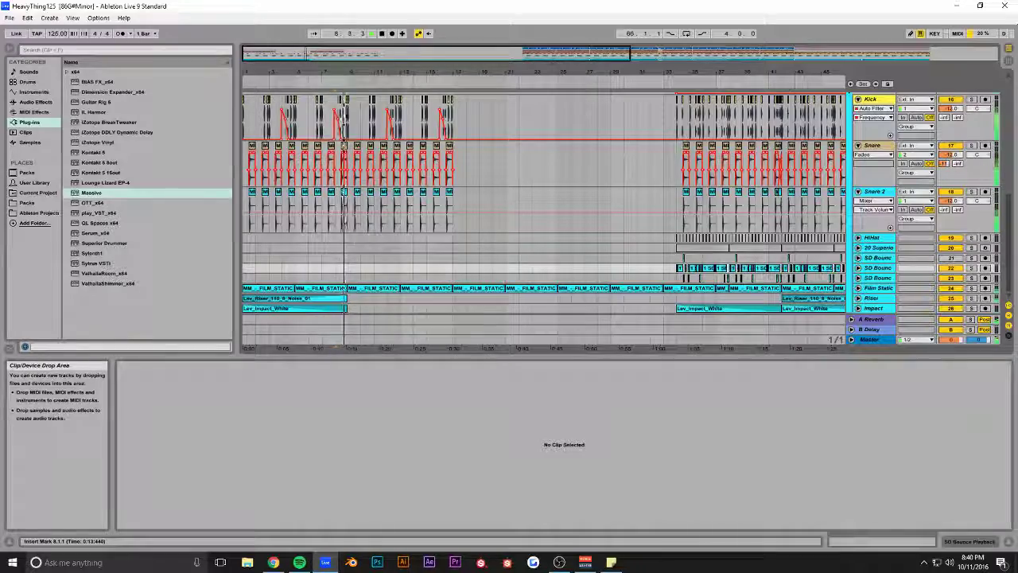
- Create an empty eight-bar MIDI clip on the Sub track from bar 9 to bar 17
left_click_drag(631, 55, 451, 92)
scroll(409, 102, "up", 1)
scroll(407, 151, "up", 10)
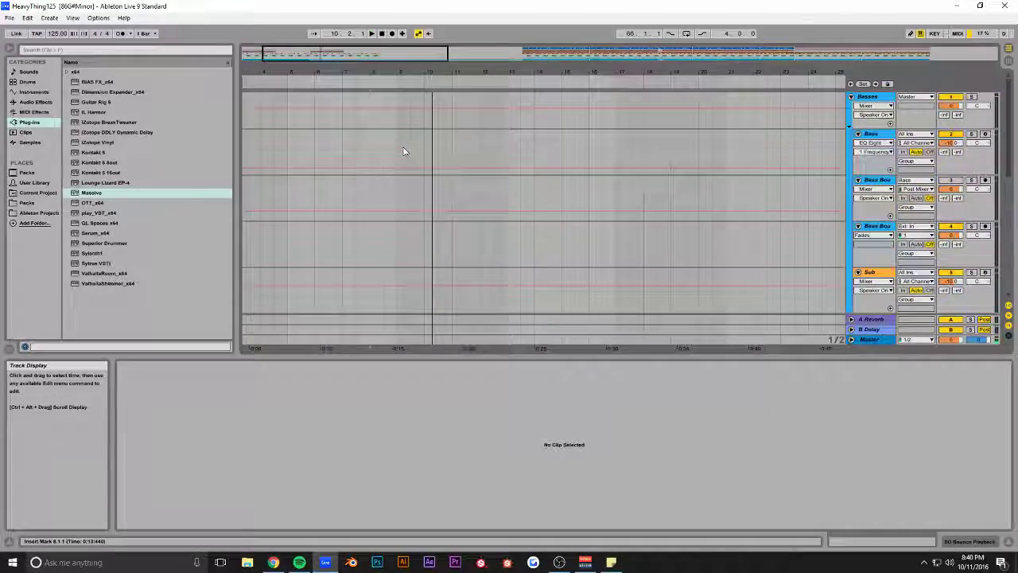
scroll(413, 170, "down", 2)
left_click_drag(396, 179, 622, 180)
key("ctrl+shift+m")
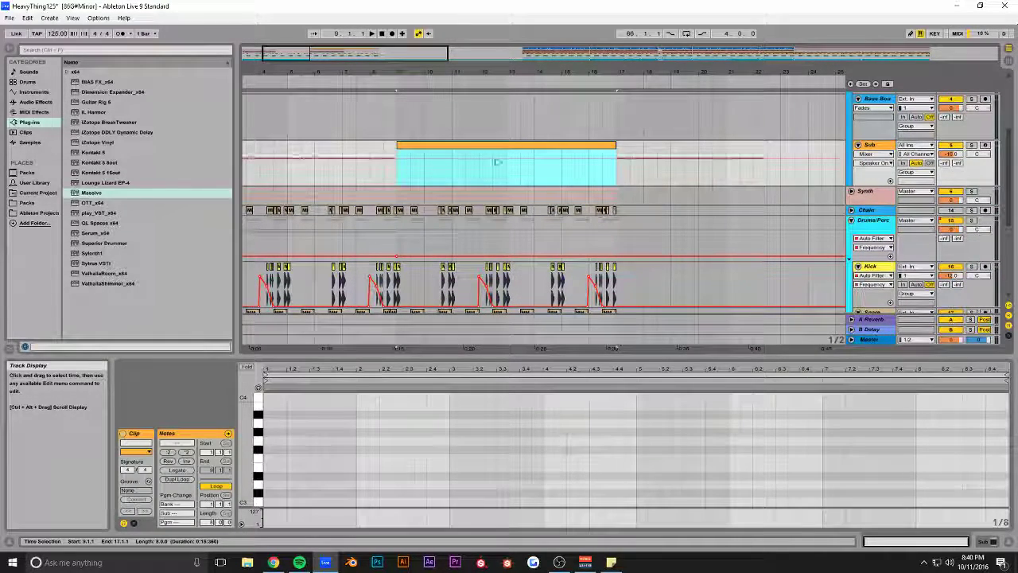
- Enlarge the note editor, add a one-bar F#1 note at the start of the Sub clip, and play it
left_click_drag(403, 354, 404, 172)
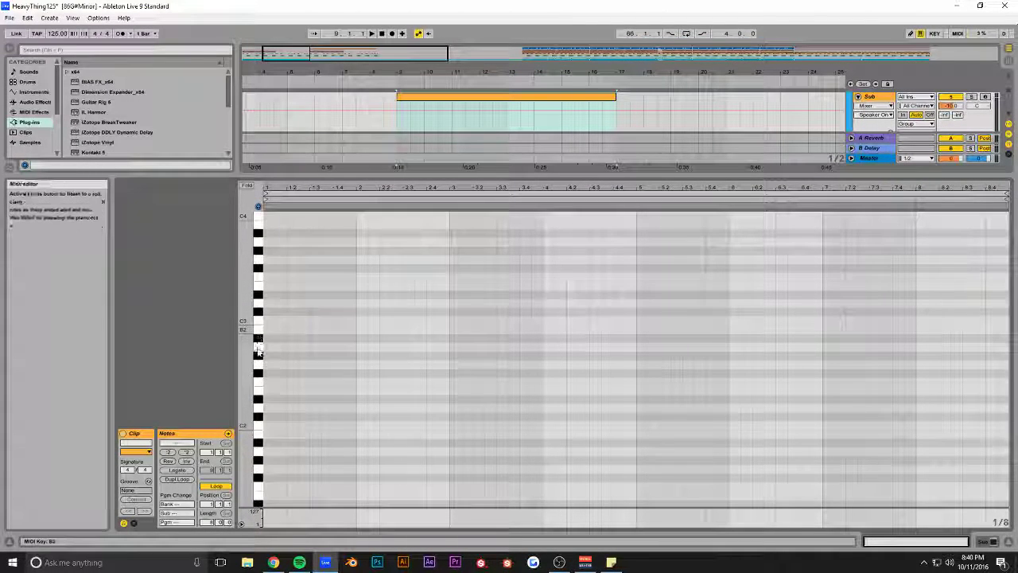
scroll(258, 358, "down", 3)
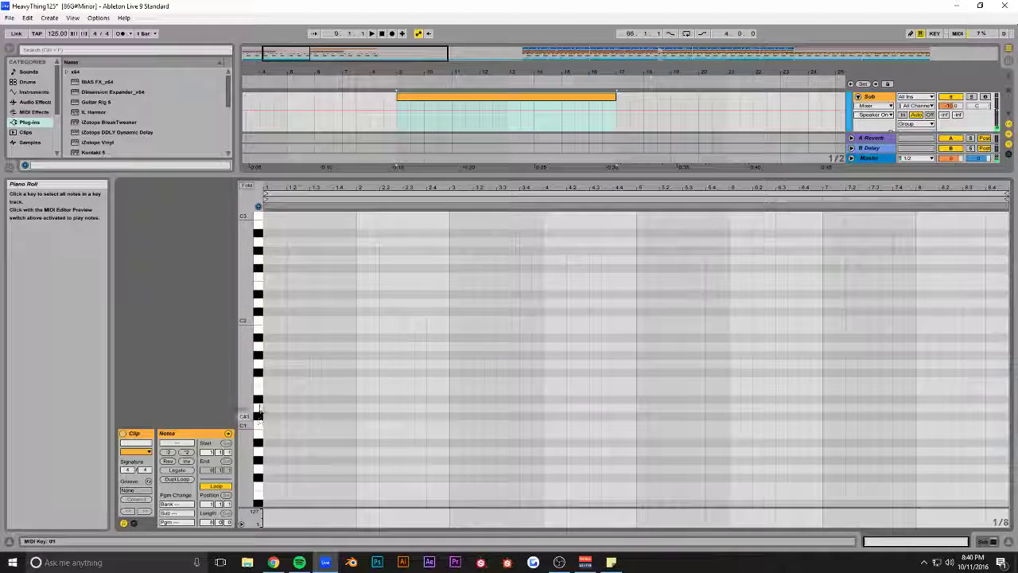
left_click(270, 374)
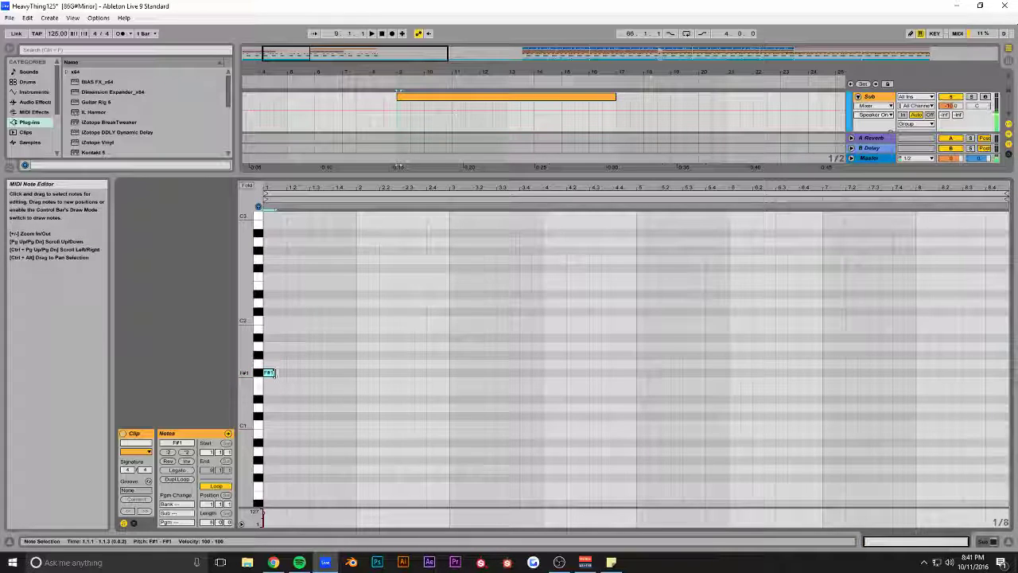
key("space")
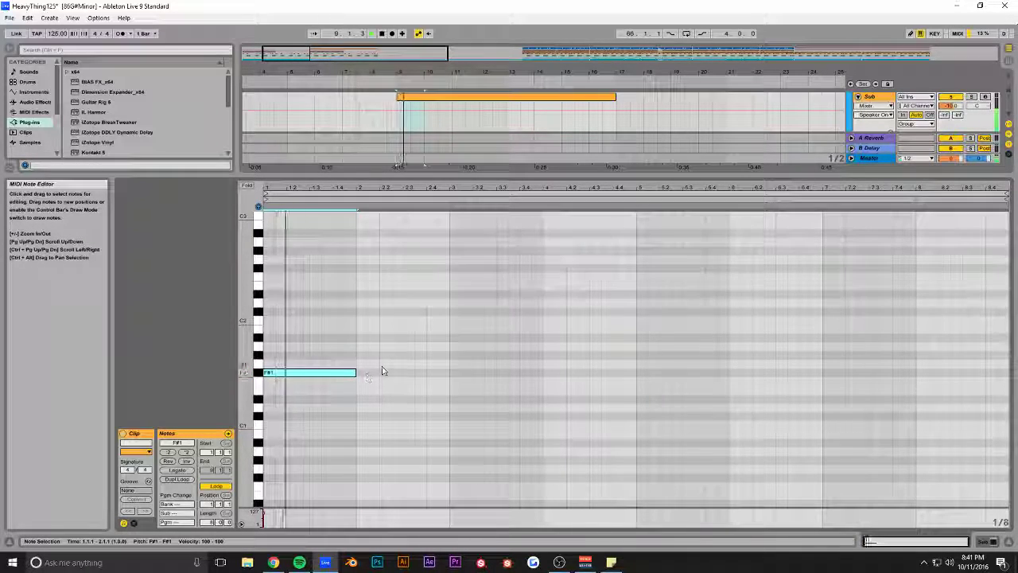
- Copy the Sub note into the clip's next three bars as D1, B1 and E1, and shrink the note editor
left_click_drag(297, 371, 390, 412)
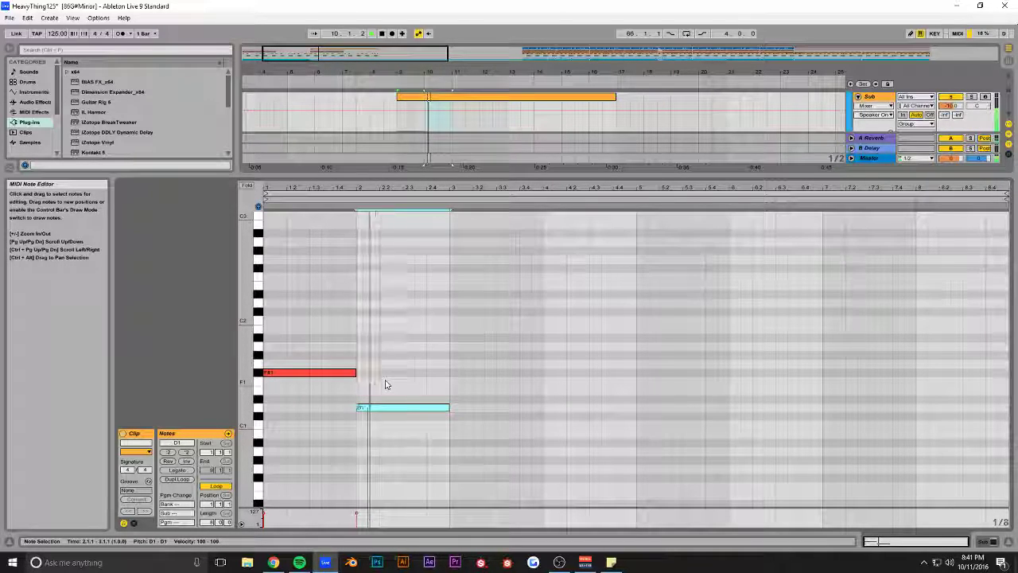
left_click_drag(402, 409, 494, 325)
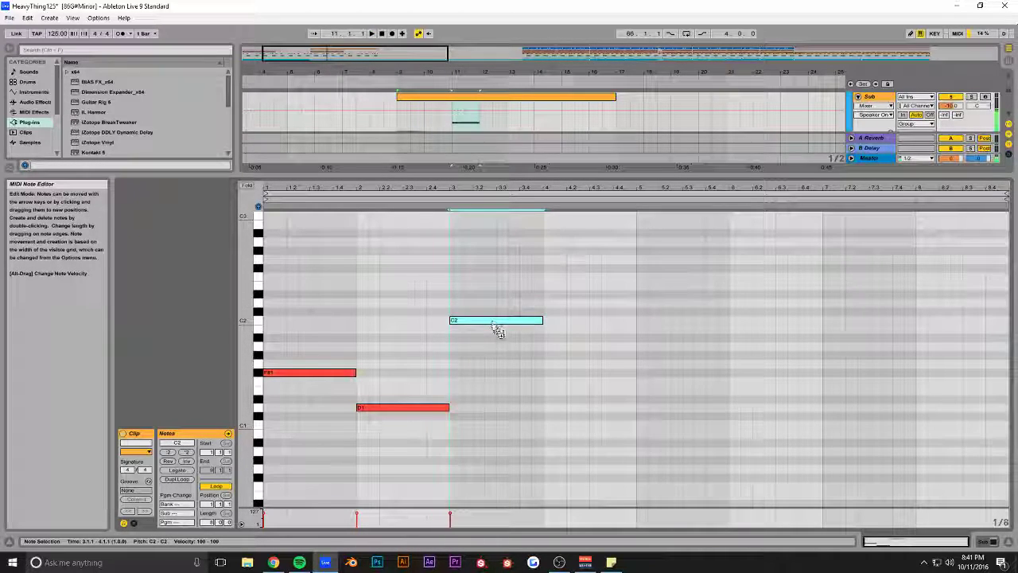
left_click_drag(514, 335, 581, 383)
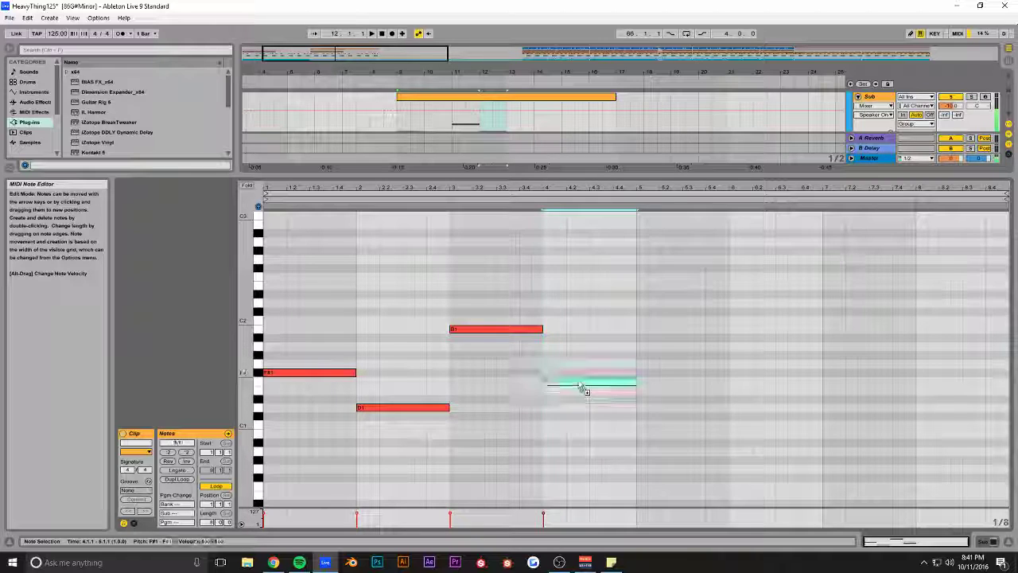
left_click_drag(443, 173, 443, 409)
scroll(459, 245, "down", 1)
scroll(459, 245, "up", 4)
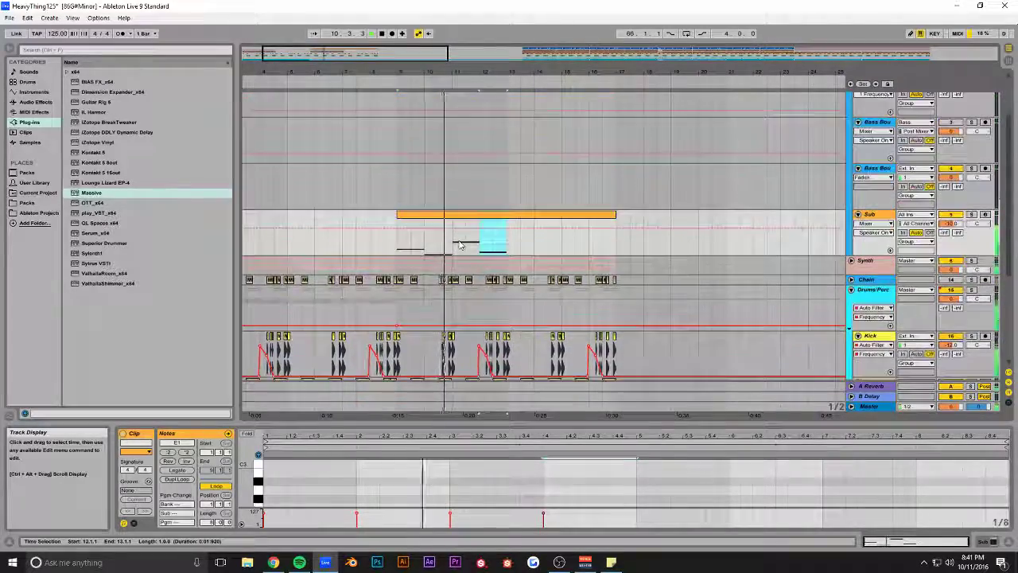
scroll(459, 245, "down", 3)
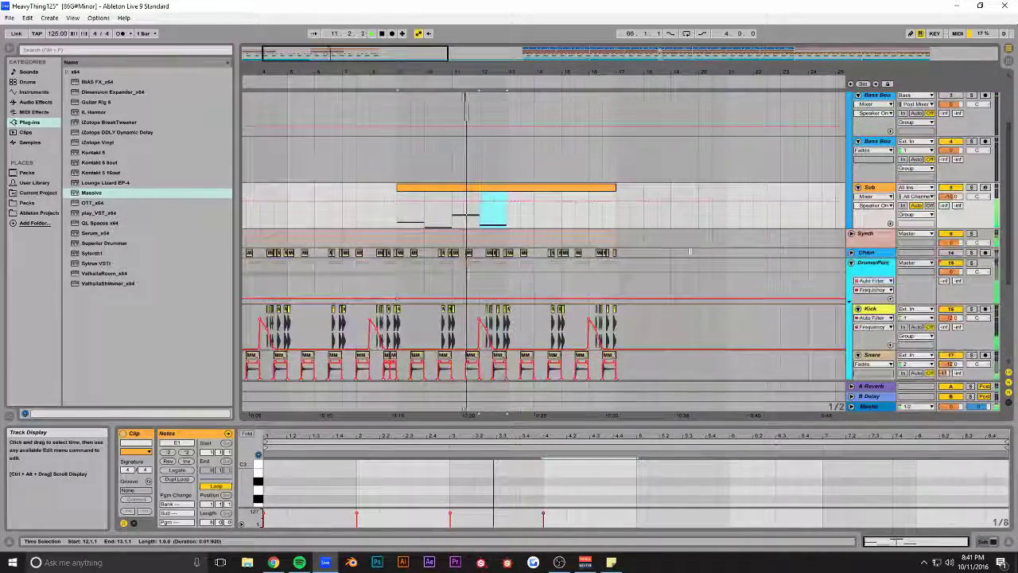
- Unfold the Synth group, examine the lowest chord notes in the Pluck clip, and reopen the Sub clip for comparison
left_click(852, 232)
scroll(426, 240, "down", 2)
left_click(428, 216)
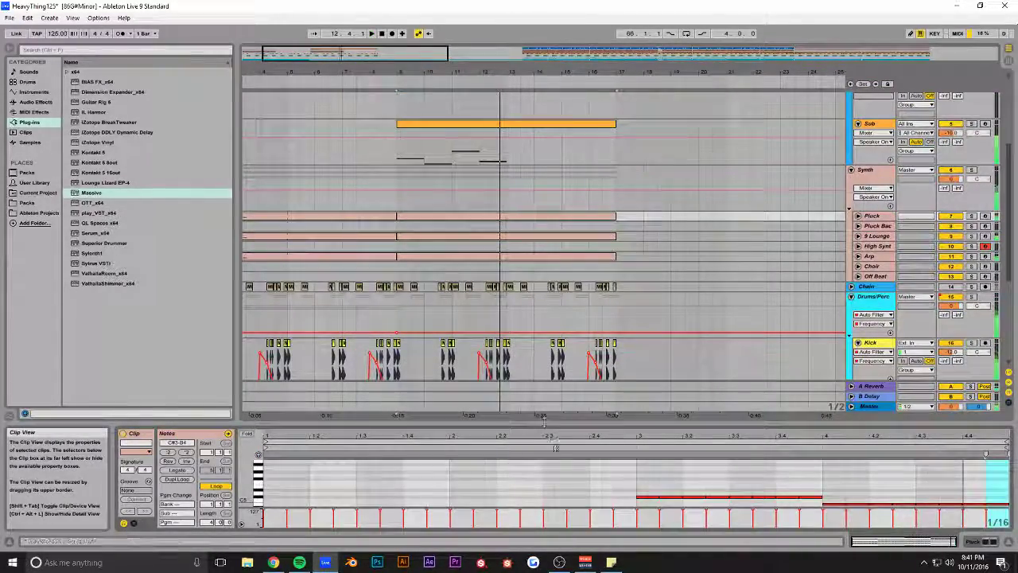
left_click_drag(555, 424, 553, 186)
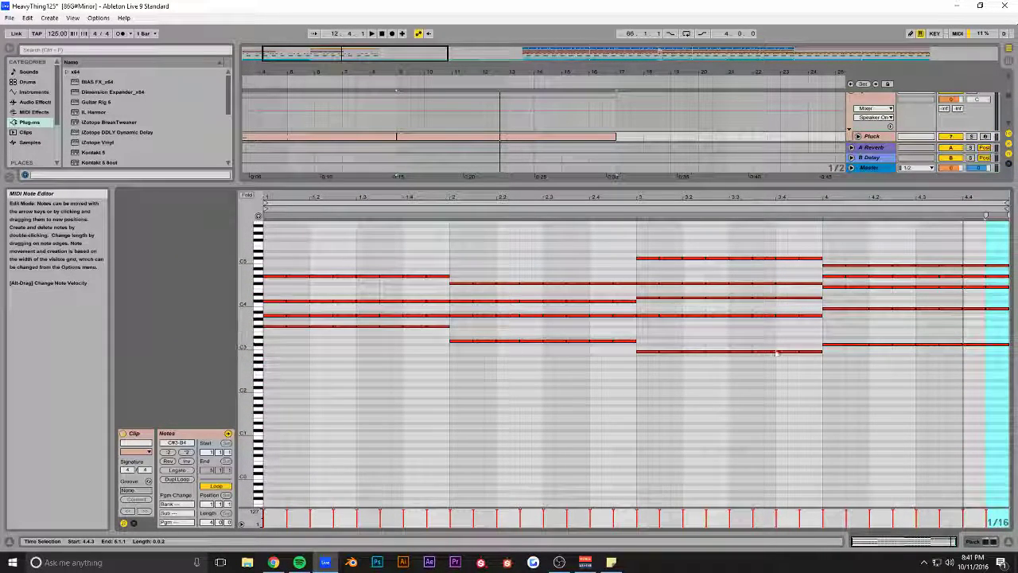
left_click_drag(545, 188, 541, 425)
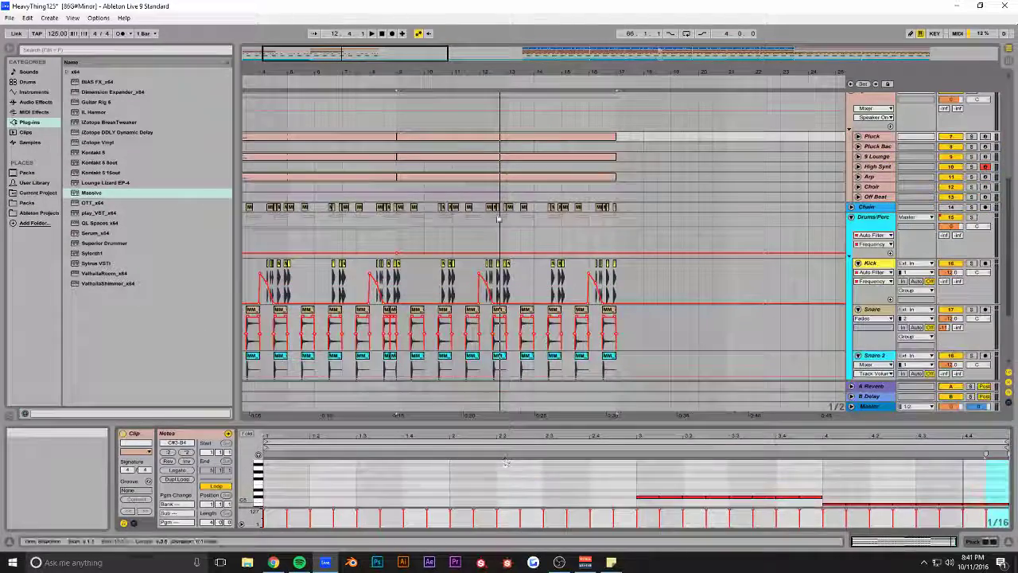
scroll(527, 213, "up", 3)
left_click(464, 193)
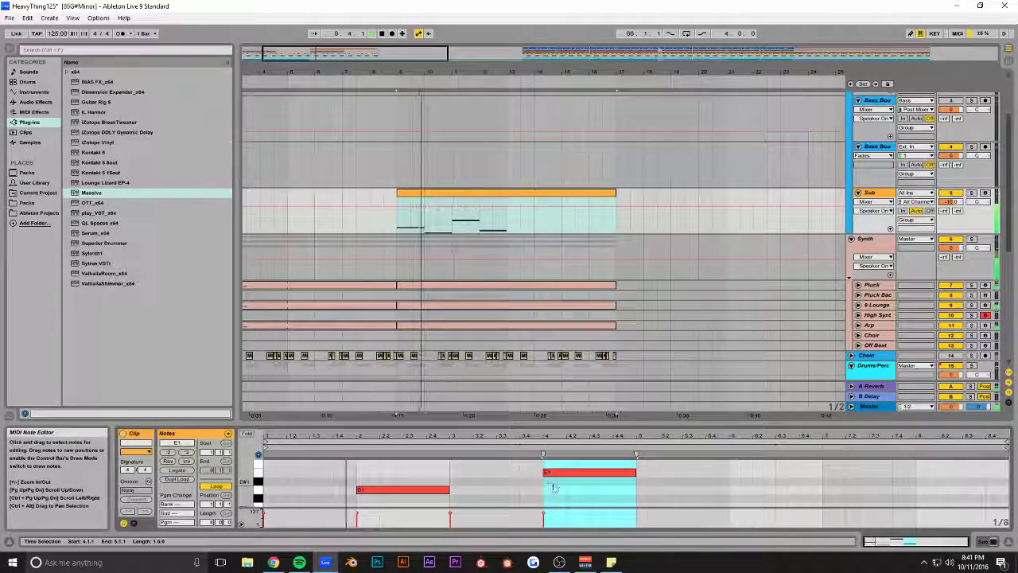
- Transpose the fourth note of the Sub clip to C#2 and enlarge the note editor
left_click(566, 472)
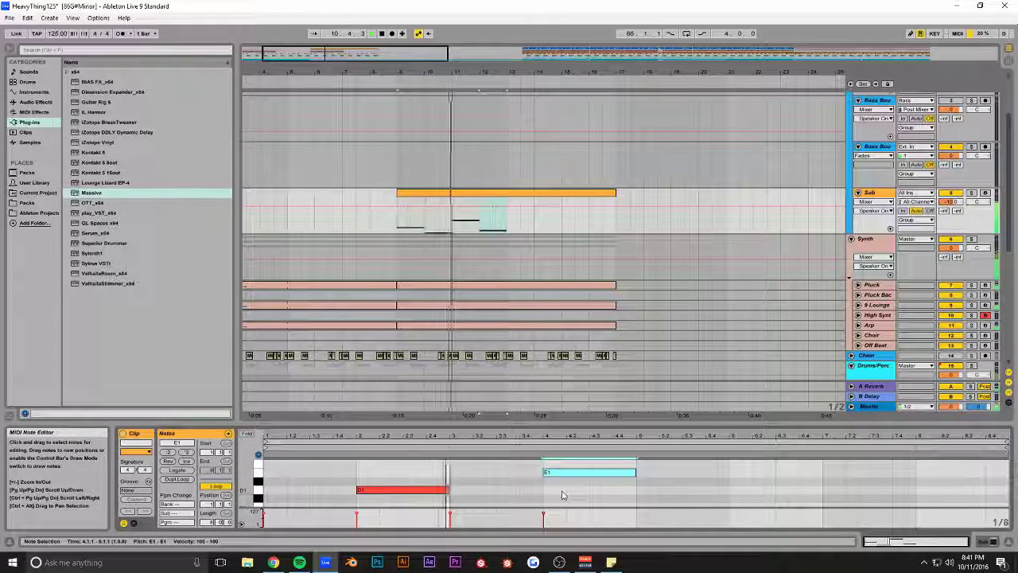
key("shift+Up")
key("Down")
key("Down")
key("Down")
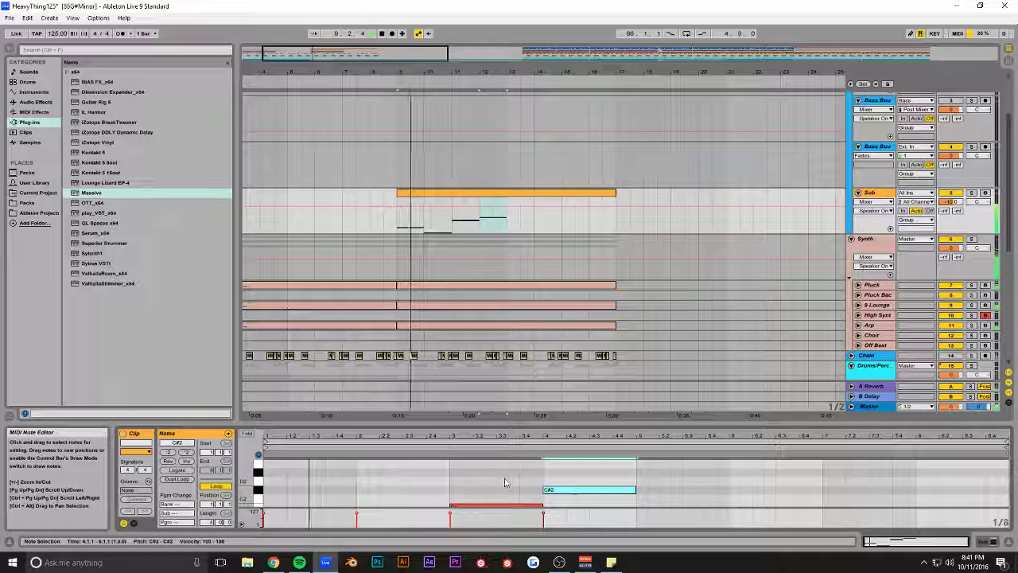
left_click_drag(501, 422, 501, 256)
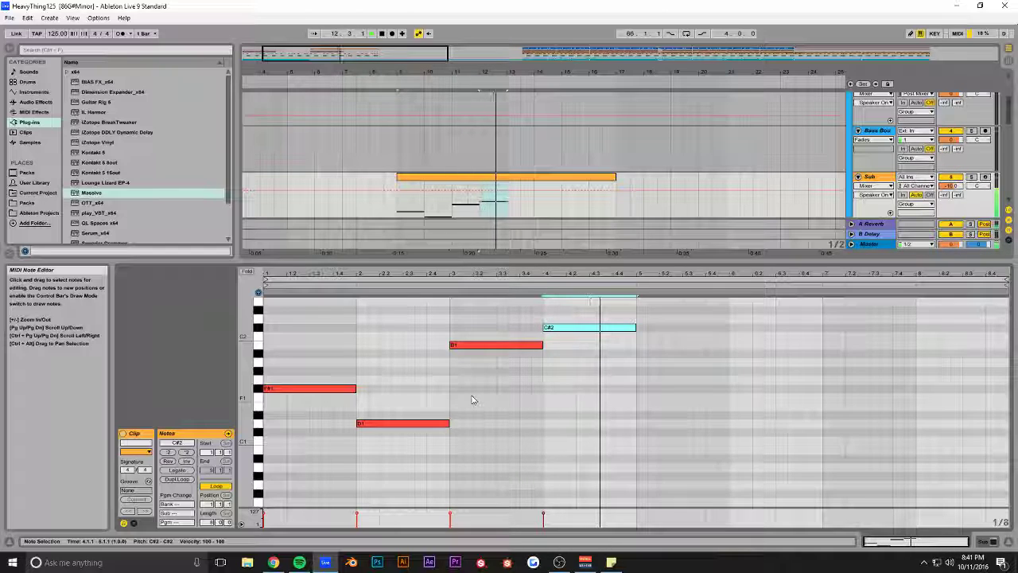
- Try the fourth Sub note at E1 again, and return it to C#2 for comparison
key("shift+Down")
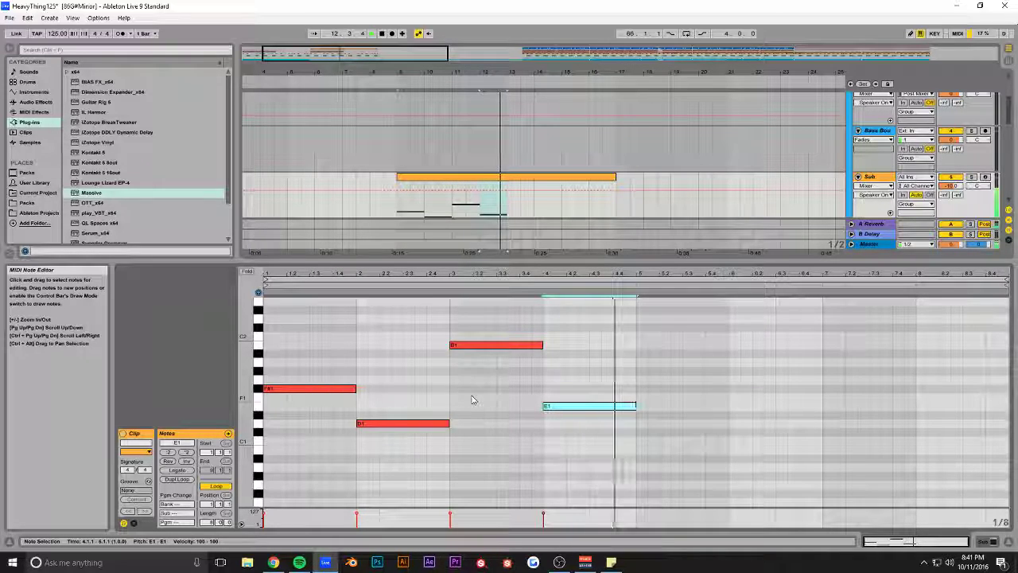
key("shift+Up")
key("Down")
key("Down")
key("Down")
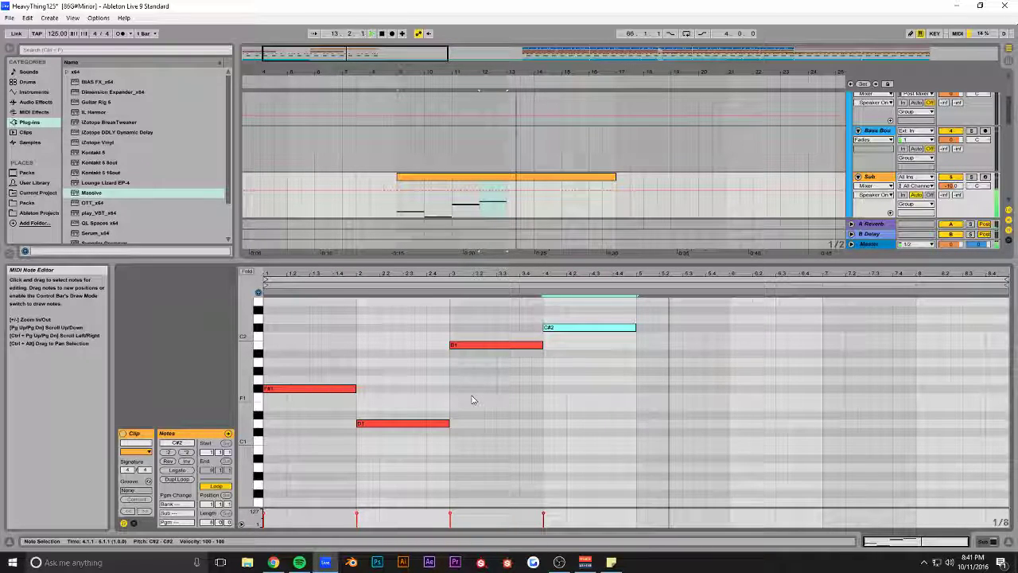
- Set the Sub clip's loop length to 4 bars so the bass pattern repeats, and play it
left_click(358, 388)
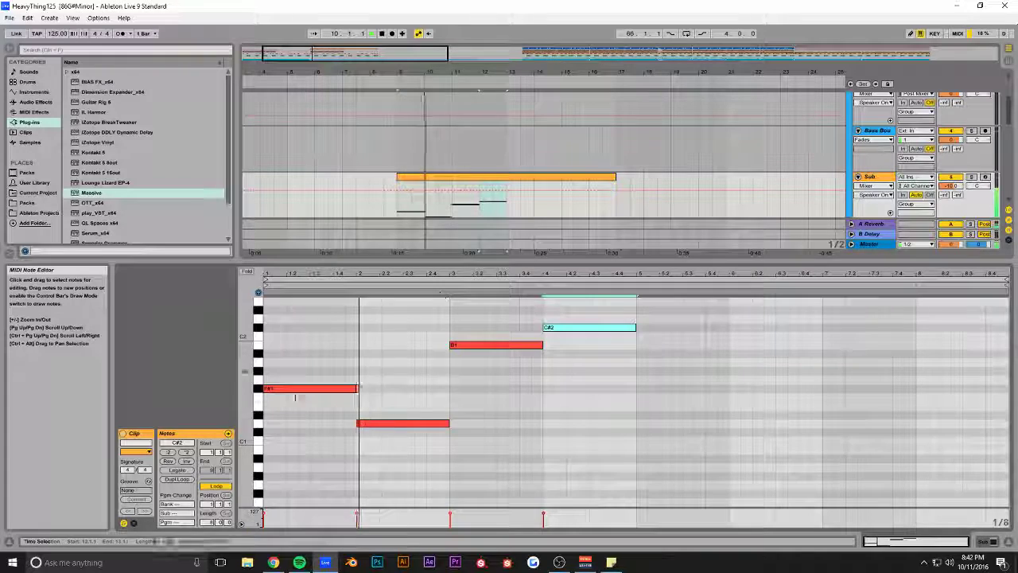
left_click(209, 522)
type("4")
key("Return")
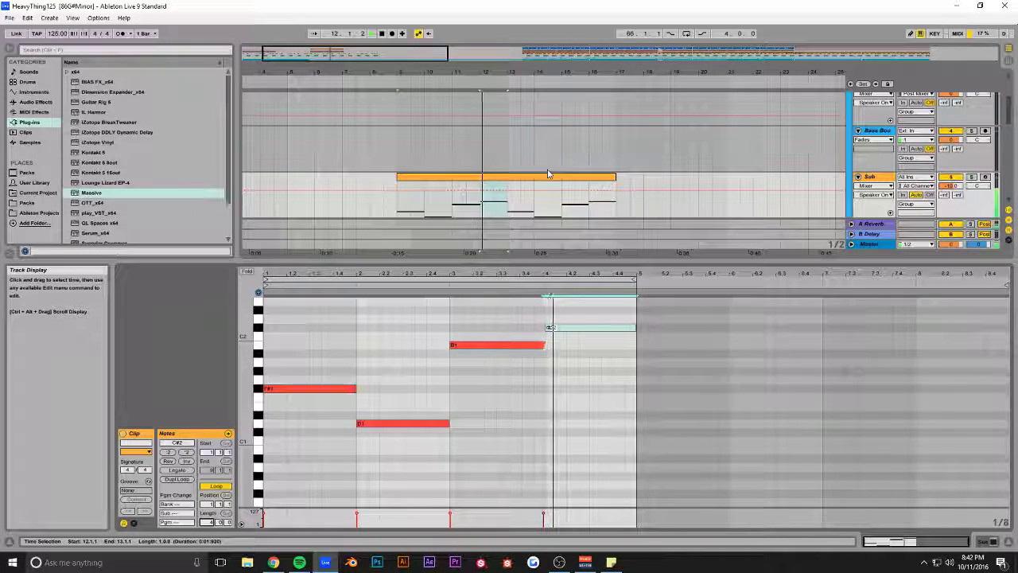
key("space")
- Shorten the C#2 note to three beats, fill the fourth bar's last beat with B1, and shrink the note editor
left_click_drag(635, 328, 620, 345)
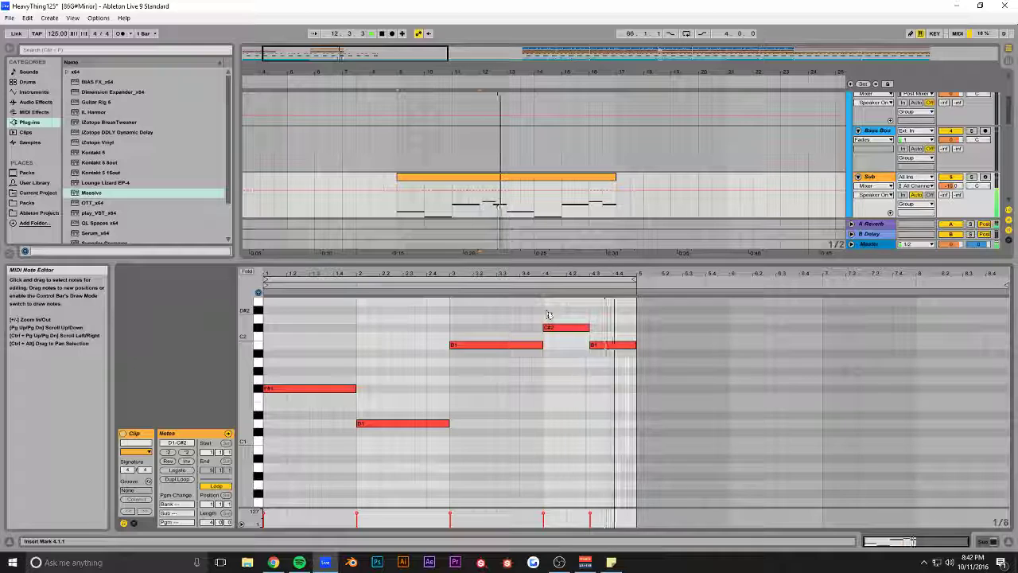
left_click_drag(590, 345, 613, 328)
left_click(541, 312)
key("space")
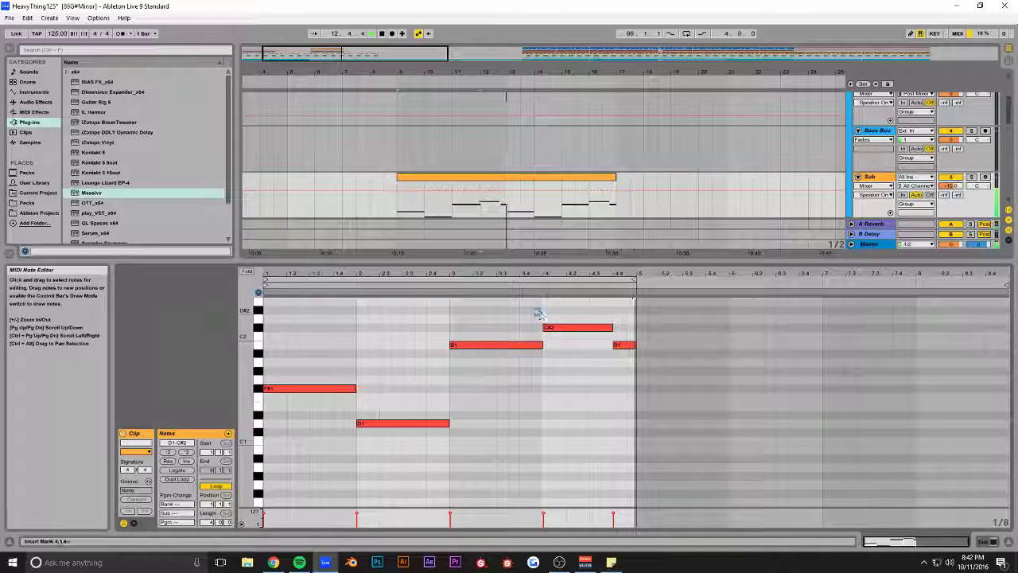
left_click_drag(468, 262, 483, 458)
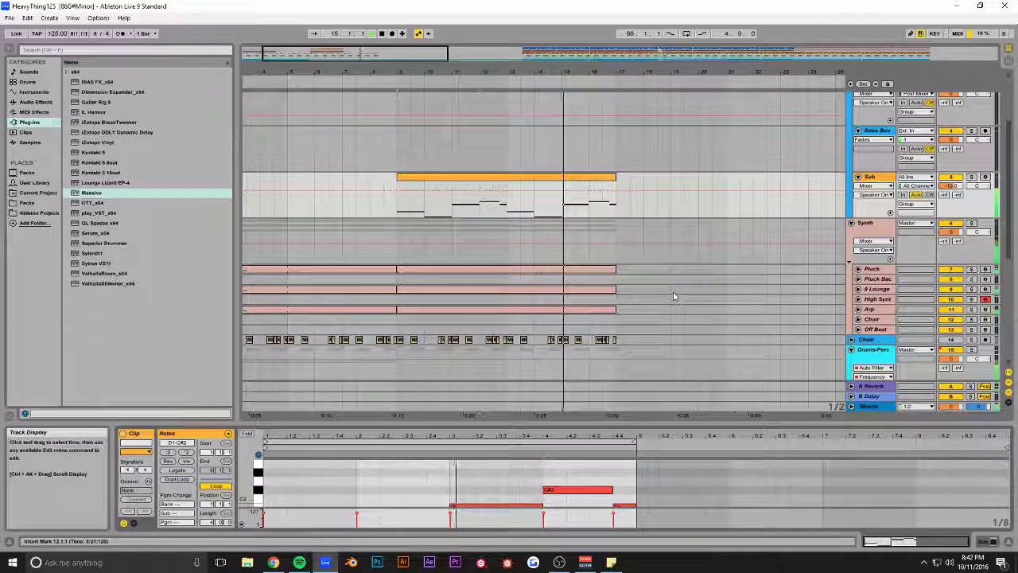
- Copy the Pluck clip at bars 9 to 17 onto the Pluck Backup track and solo that track
left_click_drag(523, 416, 523, 389)
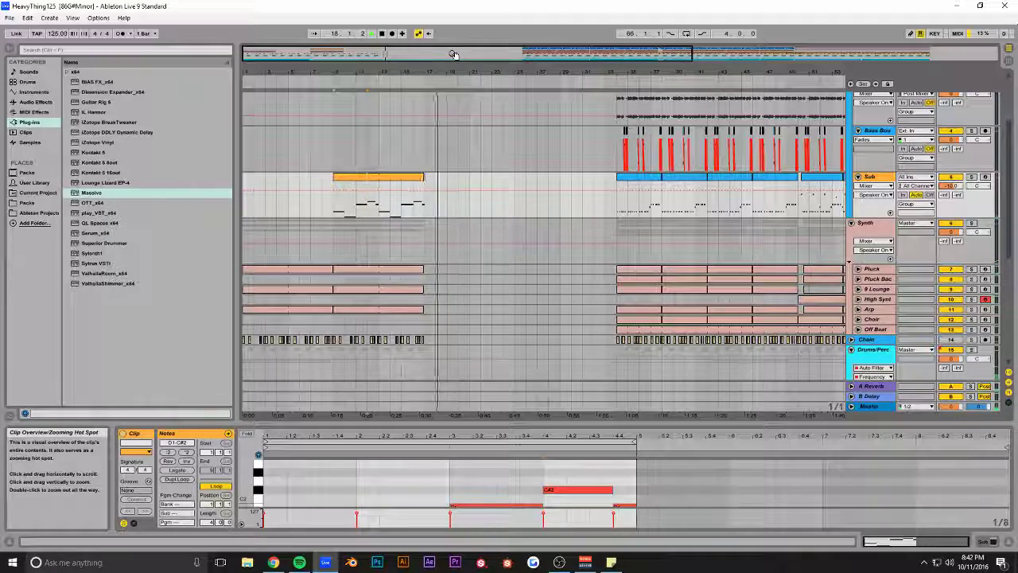
scroll(499, 241, "down", 2)
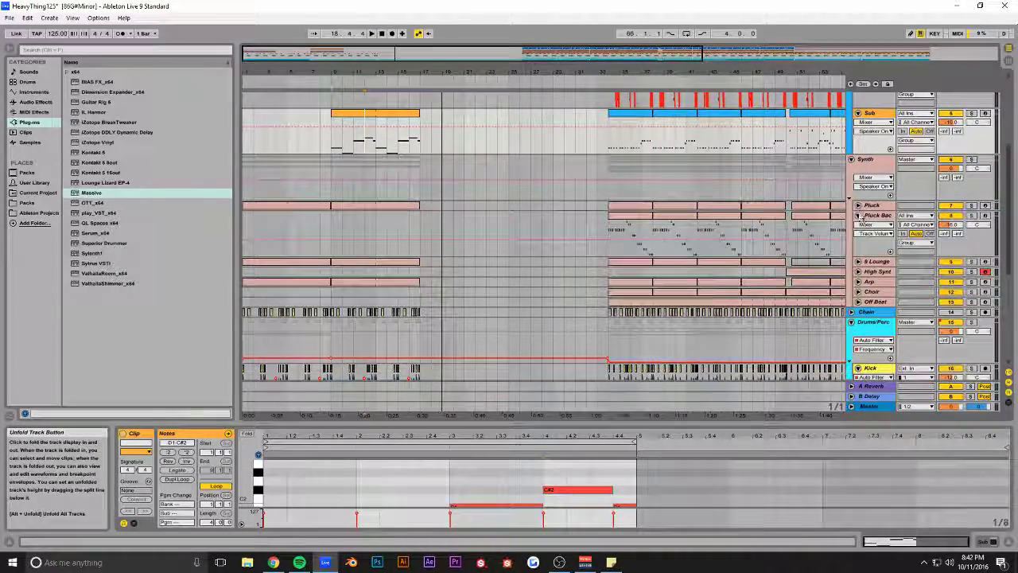
left_click(380, 210)
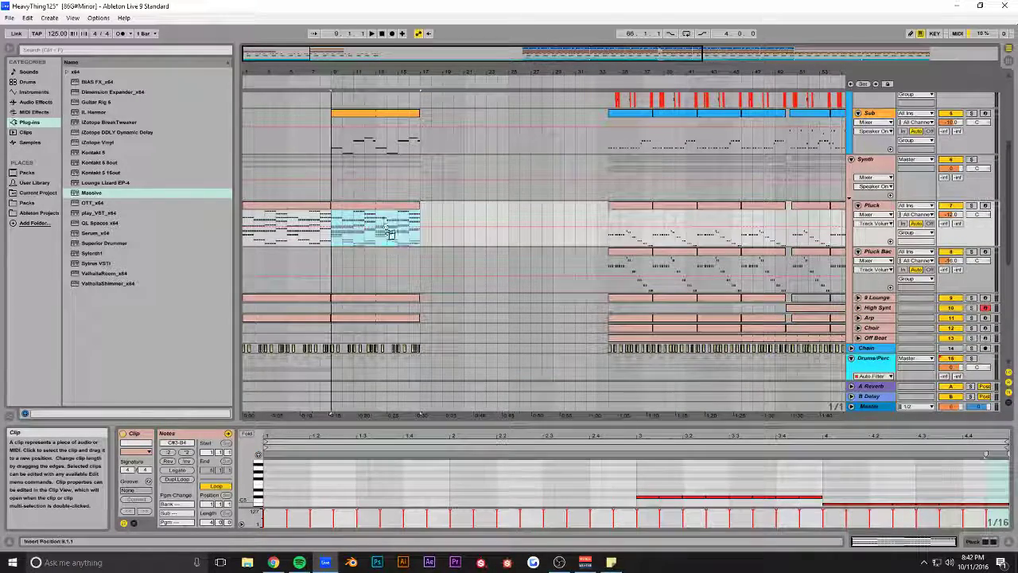
left_click(381, 258)
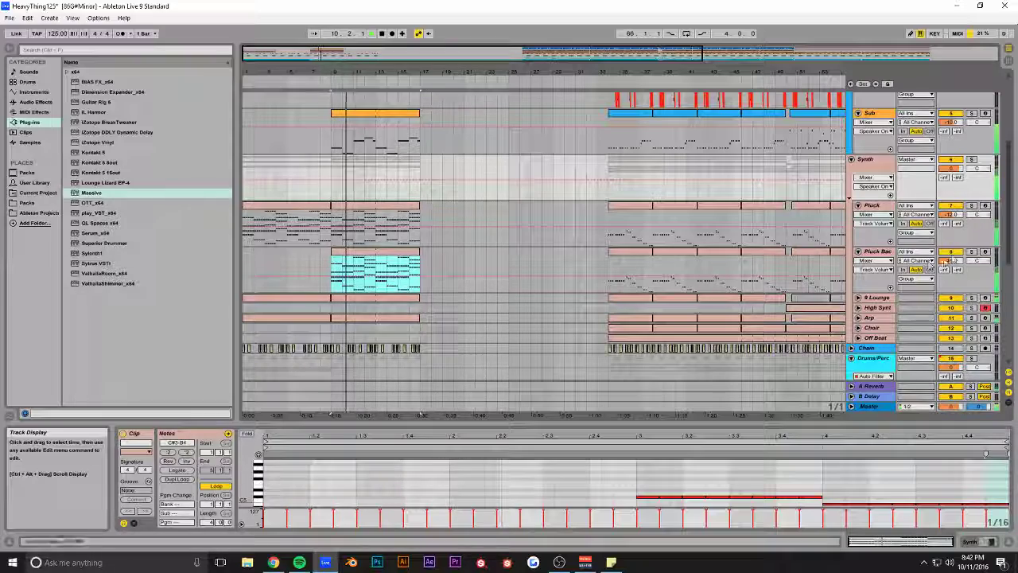
left_click(971, 252)
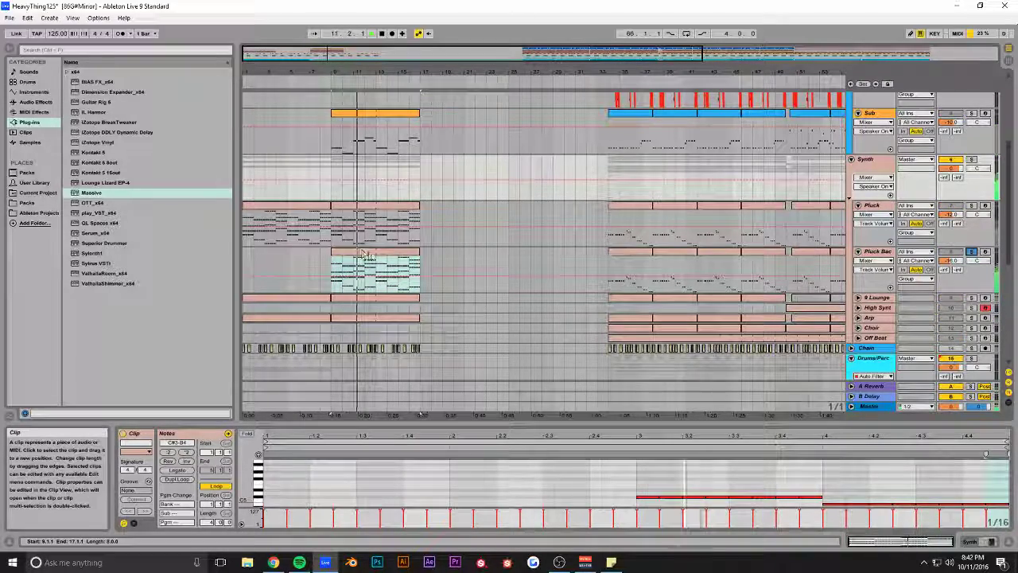
- Enlarge the note editor and delete the lower chord notes in the Pluck Backup clip, keeping only the top line
left_click_drag(590, 424, 589, 180)
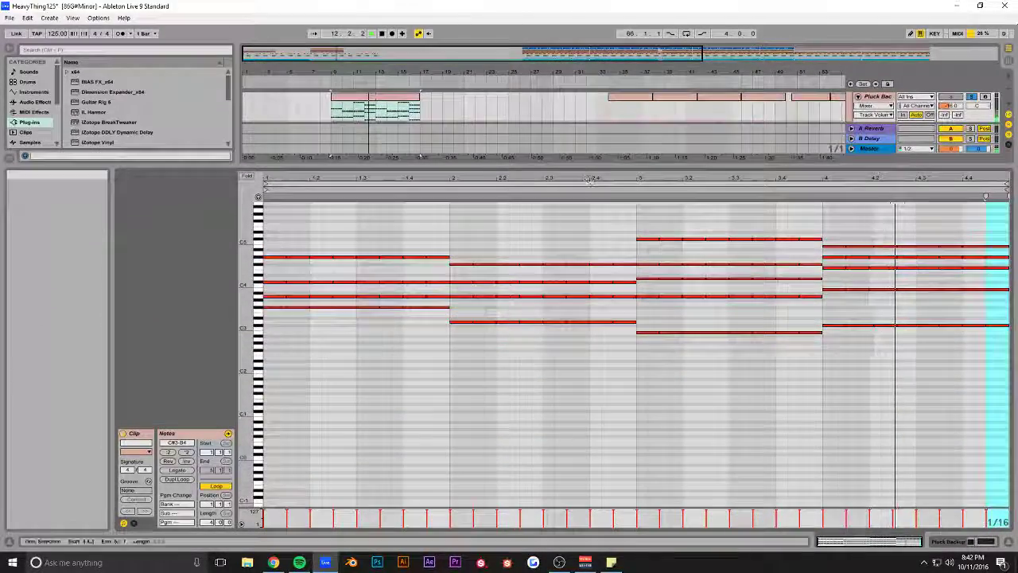
scroll(835, 320, "up", 1)
left_click_drag(856, 299, 732, 390)
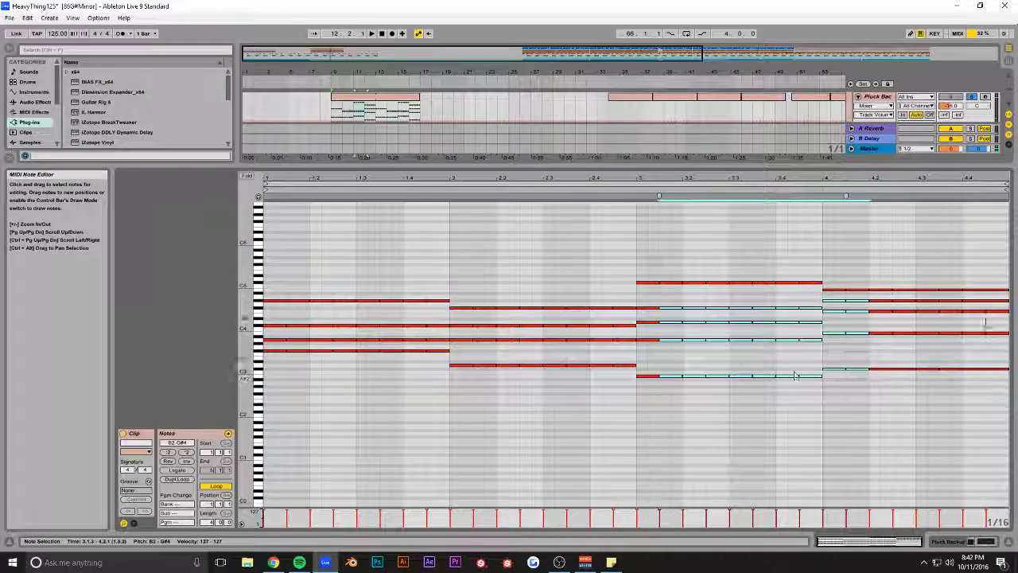
left_click_drag(1002, 296, 674, 382)
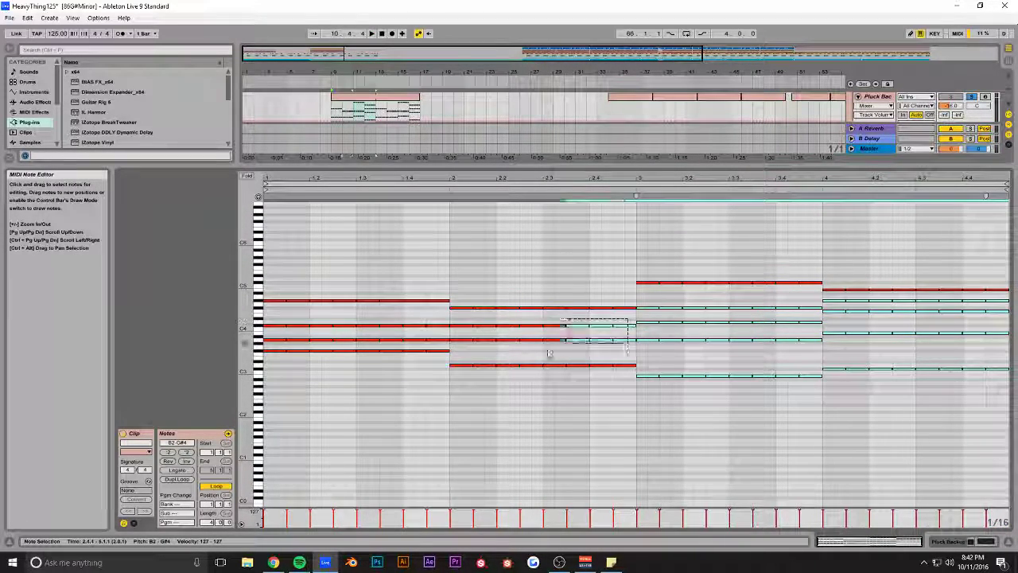
key("Delete")
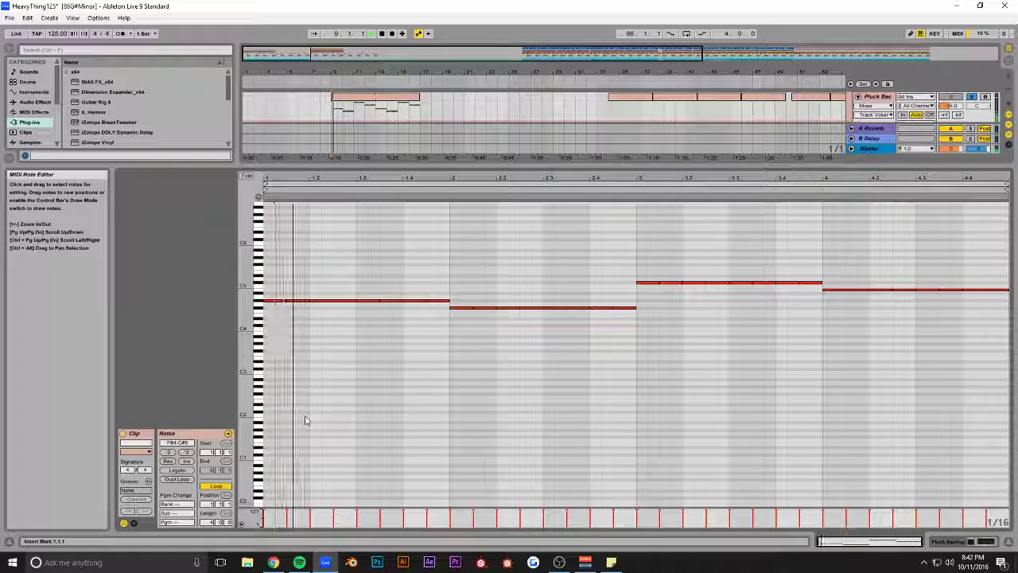
- Shorten all the Pluck Backup notes to leave small gaps between them, and shrink the note editor
key("ctrl+a")
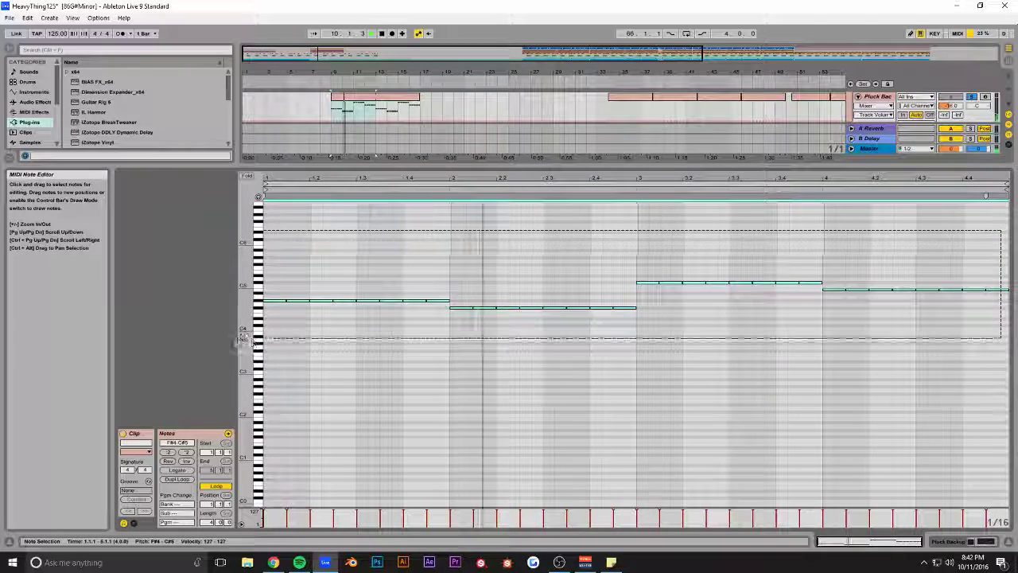
left_click(447, 301)
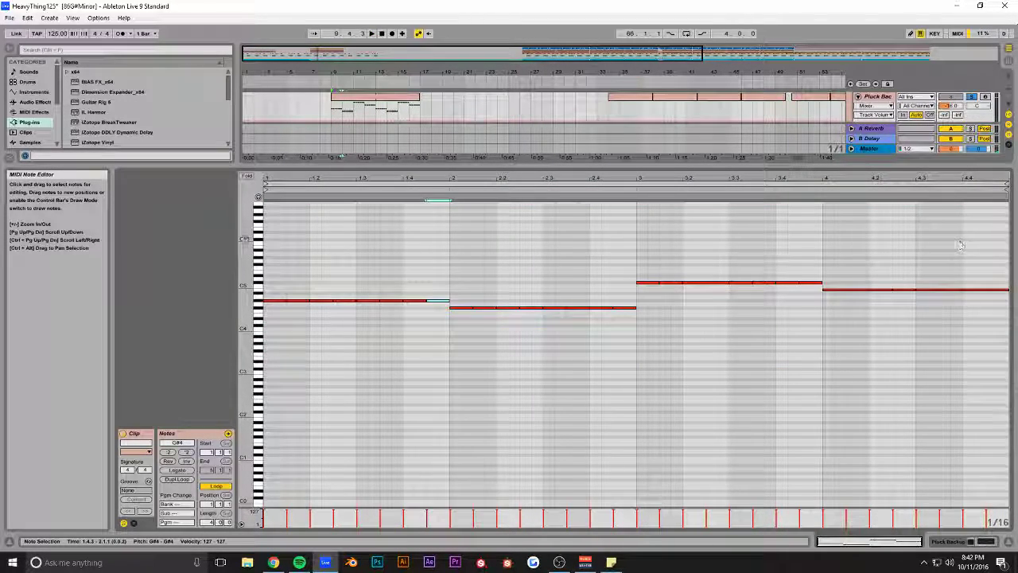
left_click_drag(282, 328, 275, 328)
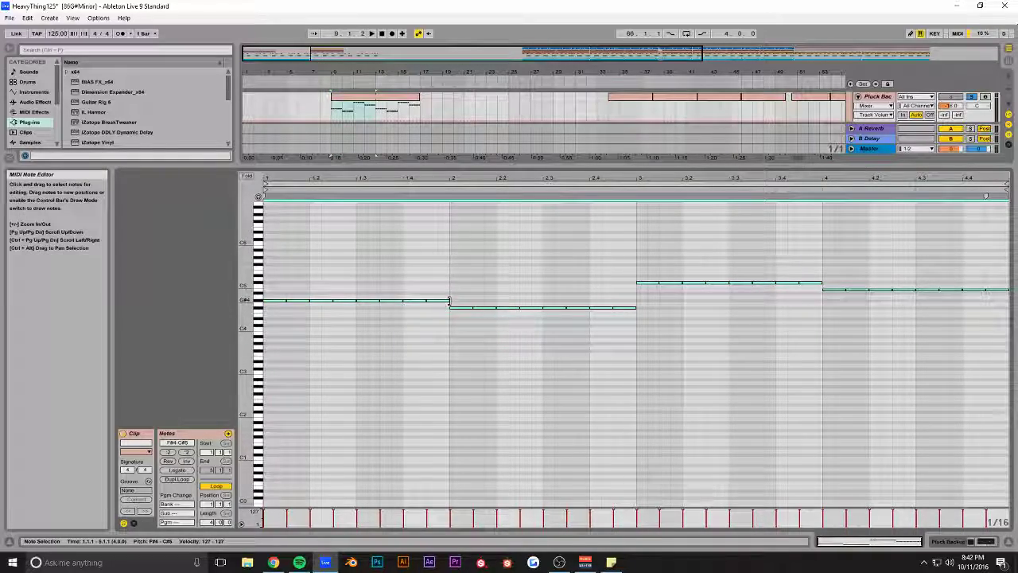
left_click_drag(468, 167, 465, 375)
key("shift+Up")
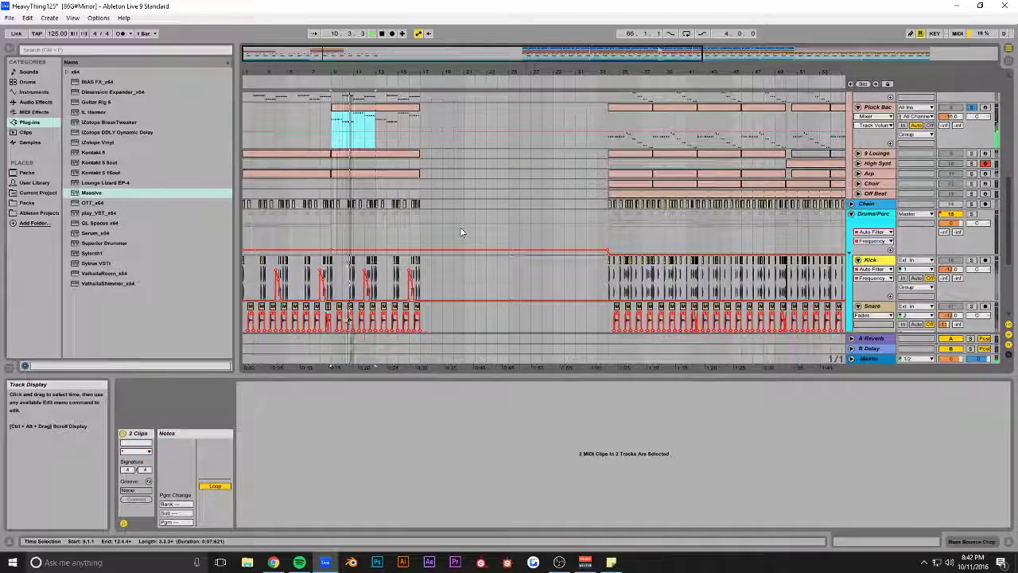
- Transpose all the Pluck Backup notes up one octave to F#5–C#6 and unsolo the track
left_click(371, 108)
left_click(570, 484)
key("ctrl+a")
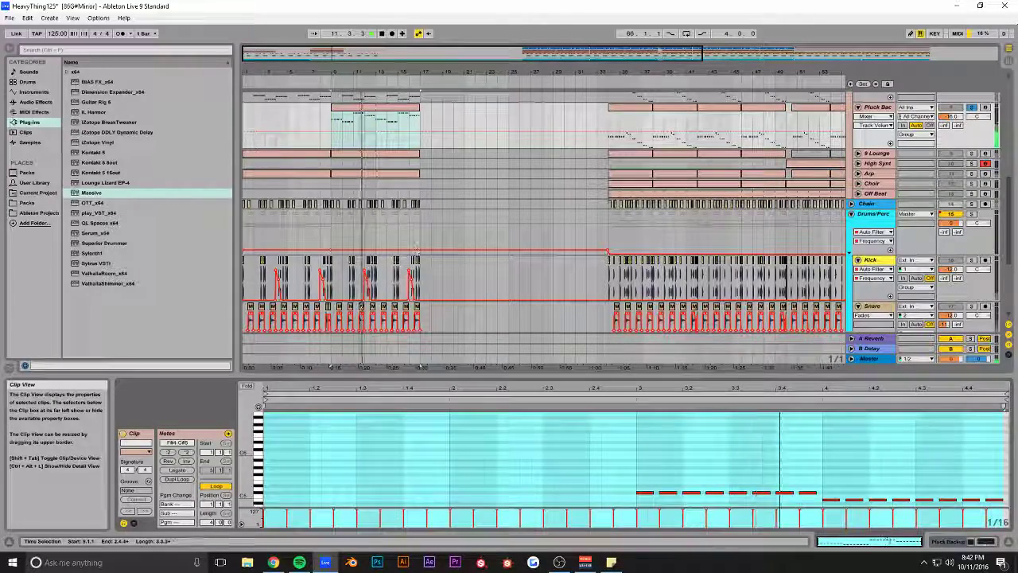
left_click_drag(187, 487, 191, 486)
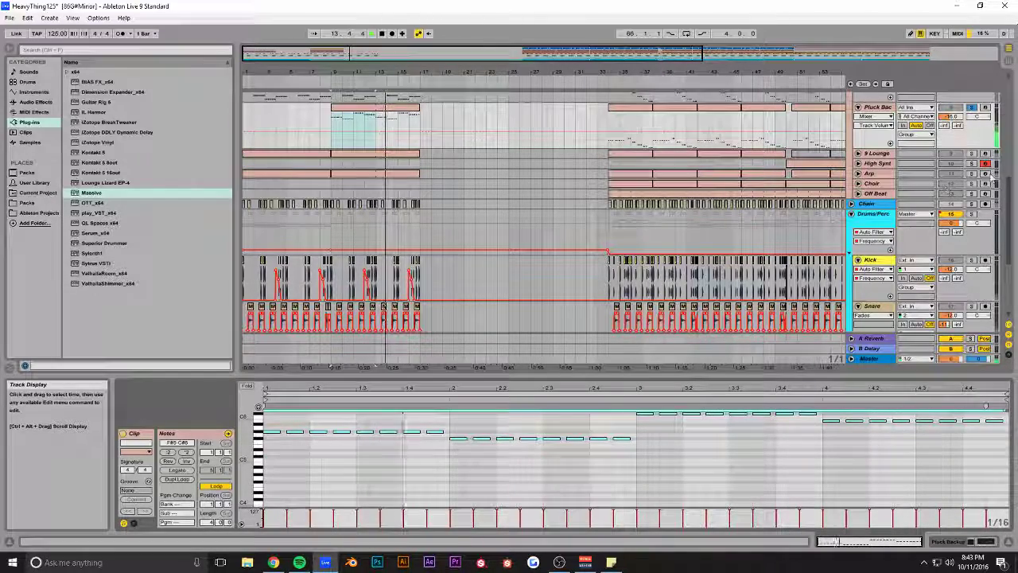
scroll(496, 208, "up", 3)
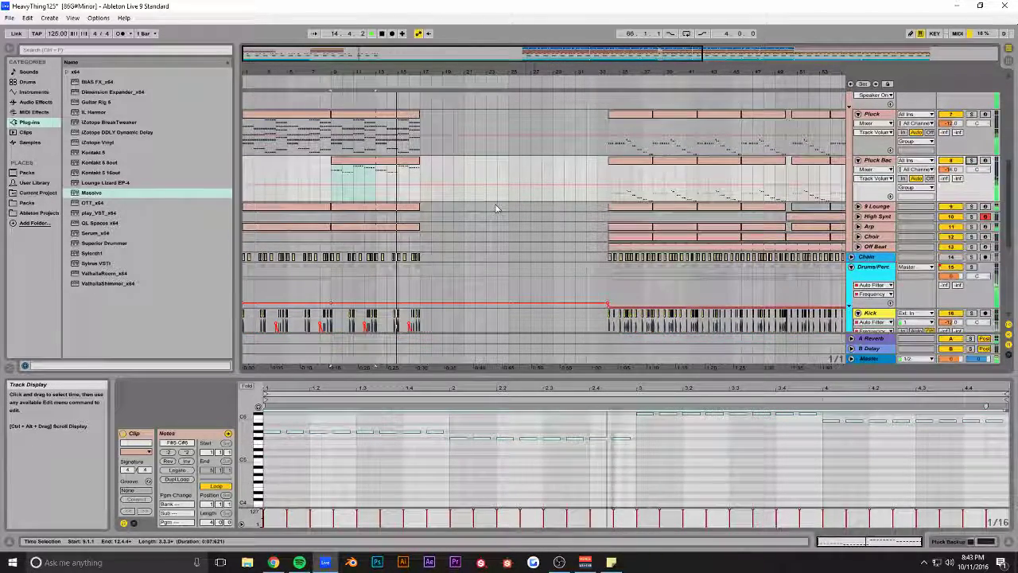
scroll(490, 205, "up", 2)
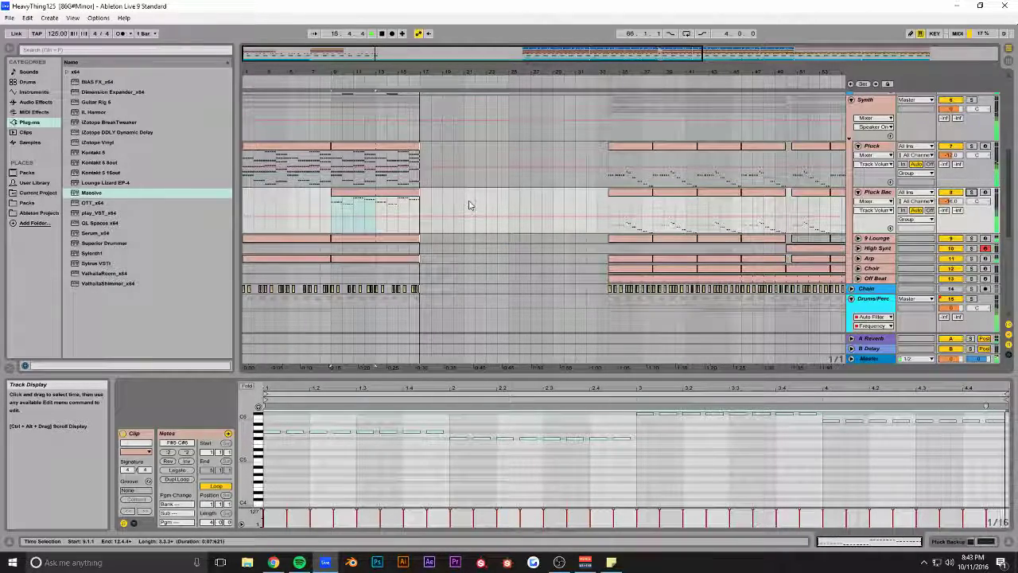
- Play the arrangement from bar 34 and look through its synth and drum tracks
scroll(469, 205, "down", 5)
scroll(469, 205, "up", 4)
left_click(608, 147)
key("space")
key("space")
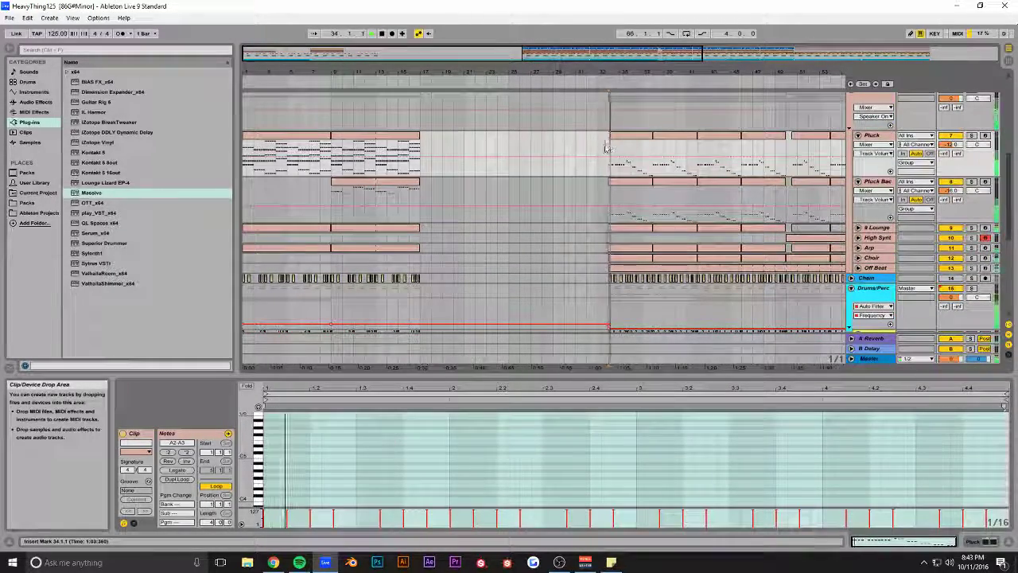
scroll(511, 174, "down", 1)
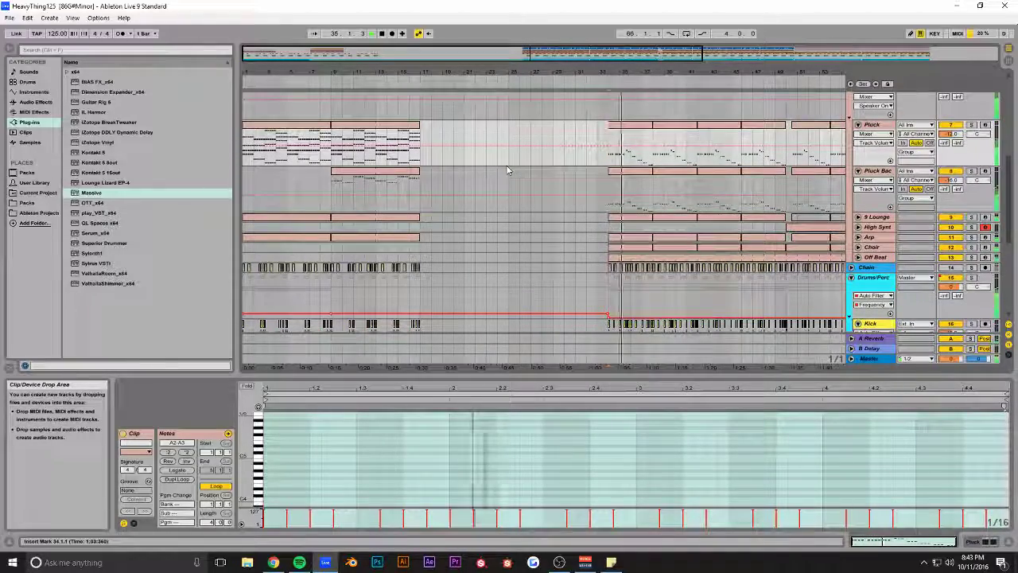
scroll(509, 171, "down", 5)
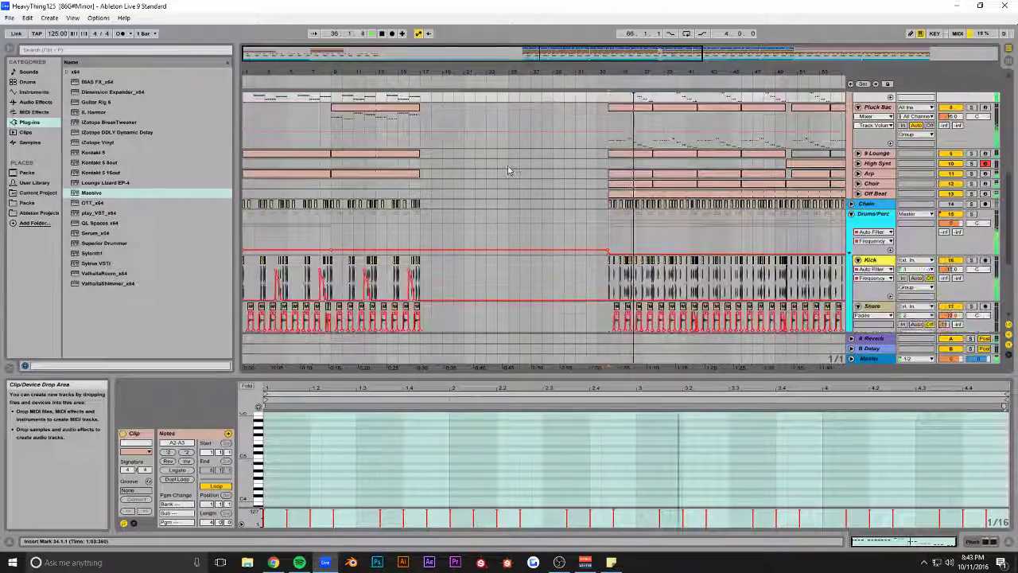
scroll(461, 172, "up", 5)
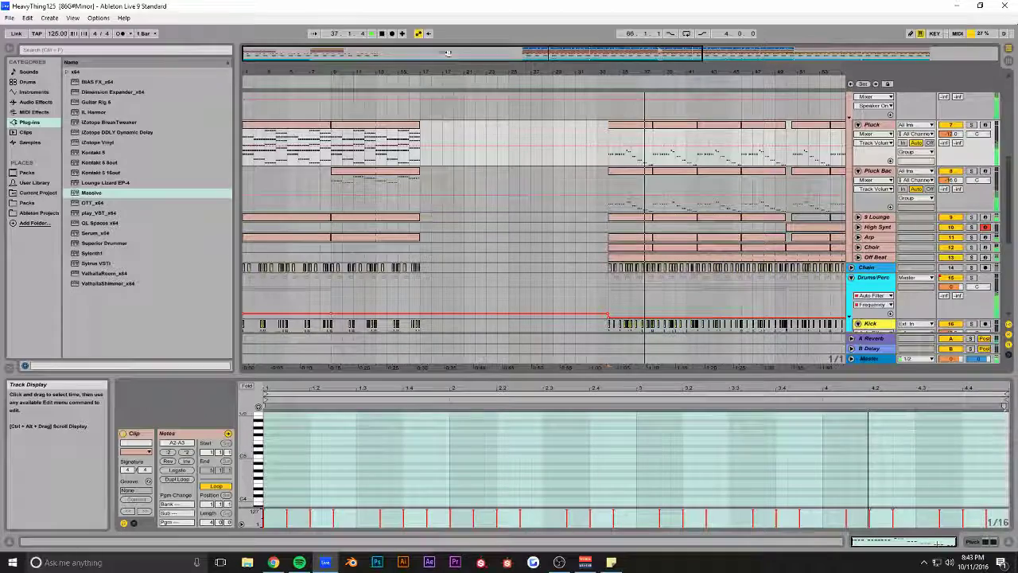
- Copy a two-bar chord clip on the 9 Lounge track to bar 17 and repeat it once, ending at bar 21
left_click_drag(447, 54, 470, 82)
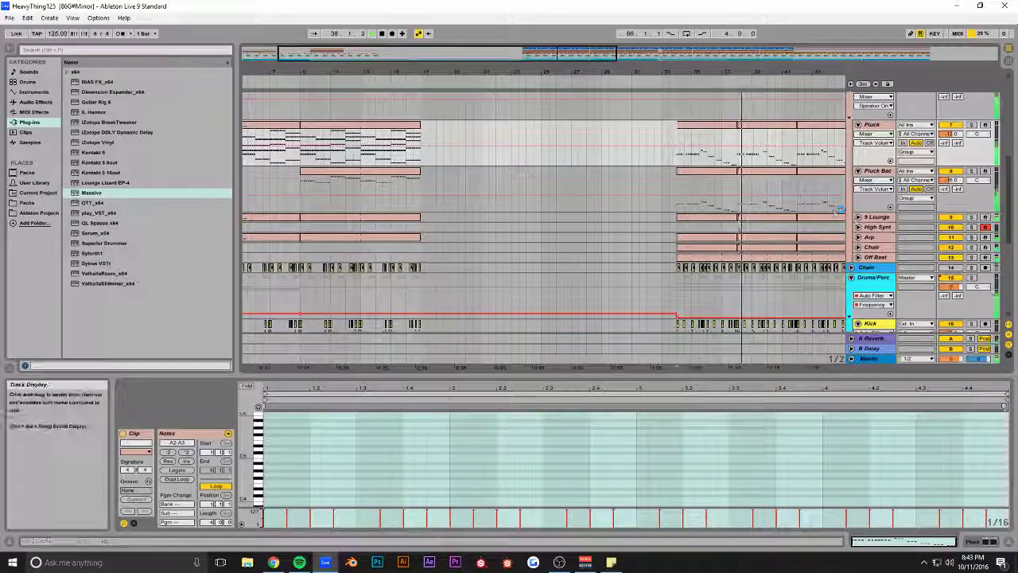
left_click(699, 221)
mouse_move(443, 222)
left_mouse_down()
mouse_move(482, 222)
mouse_move(447, 217)
left_mouse_up()
key("ctrl+d")
key("ctrl+d")
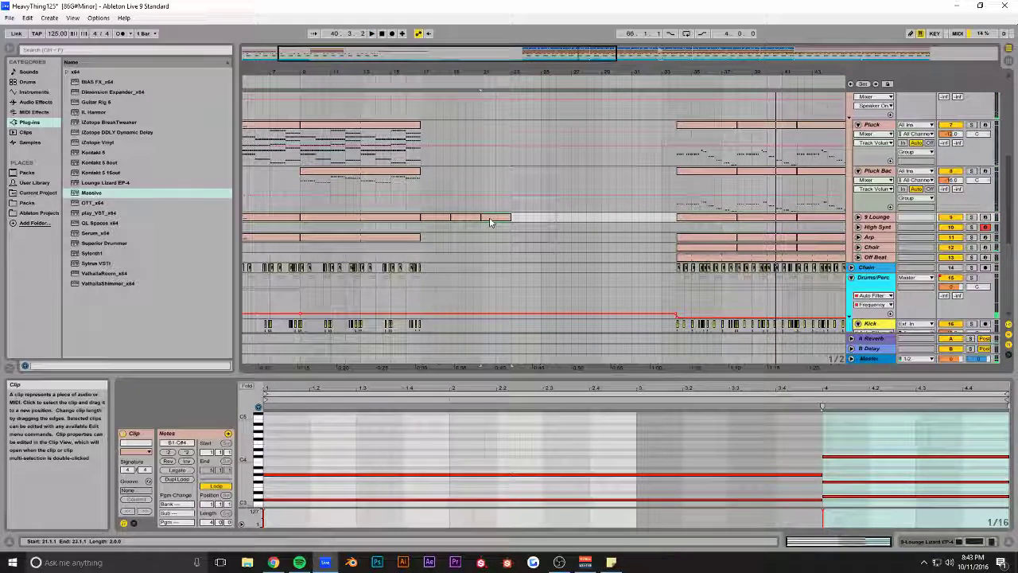
key("Delete")
- Save the project and play the transition from bar 16
left_click(405, 205)
key("ctrl+s")
left_click(415, 213)
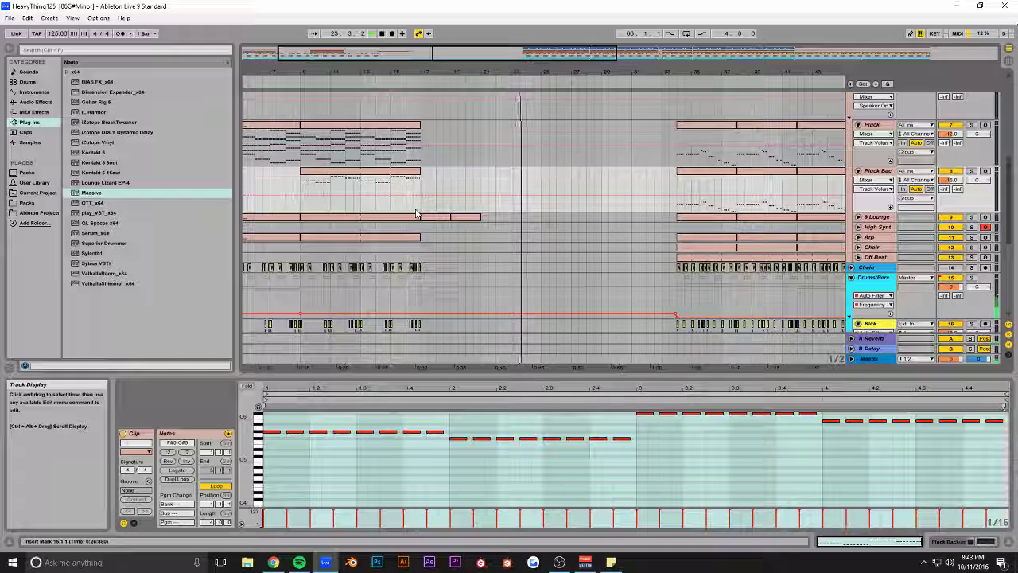
key("space")
key("space")
key("space")
- Unfold the 9 Lounge track, save the project and play the arrangement from bar 17
left_click(424, 212)
left_click(858, 228)
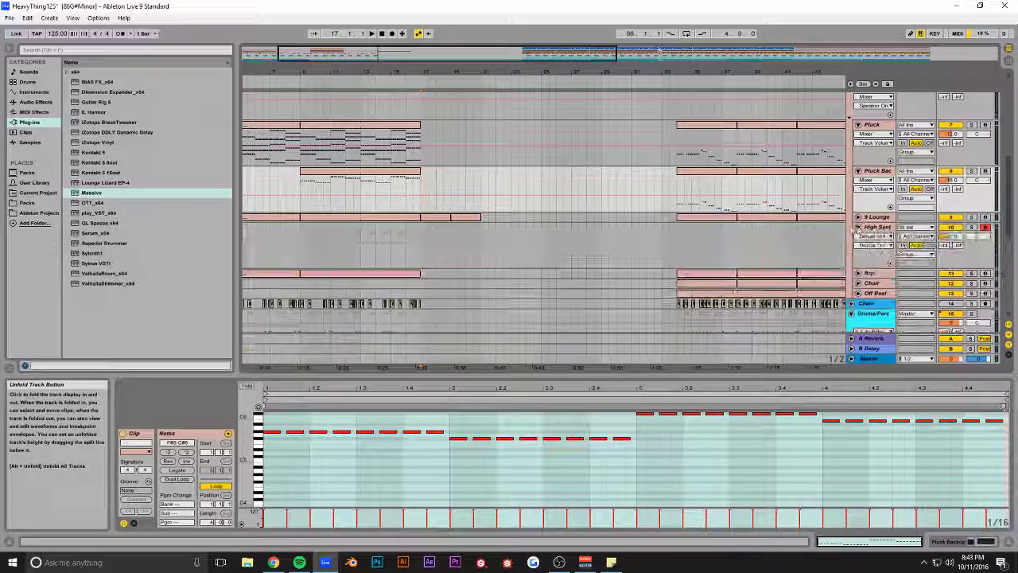
left_click(859, 227)
left_click(859, 217)
key("space")
scroll(436, 196, "down", 3)
key("ctrl+s")
scroll(439, 204, "down", 3)
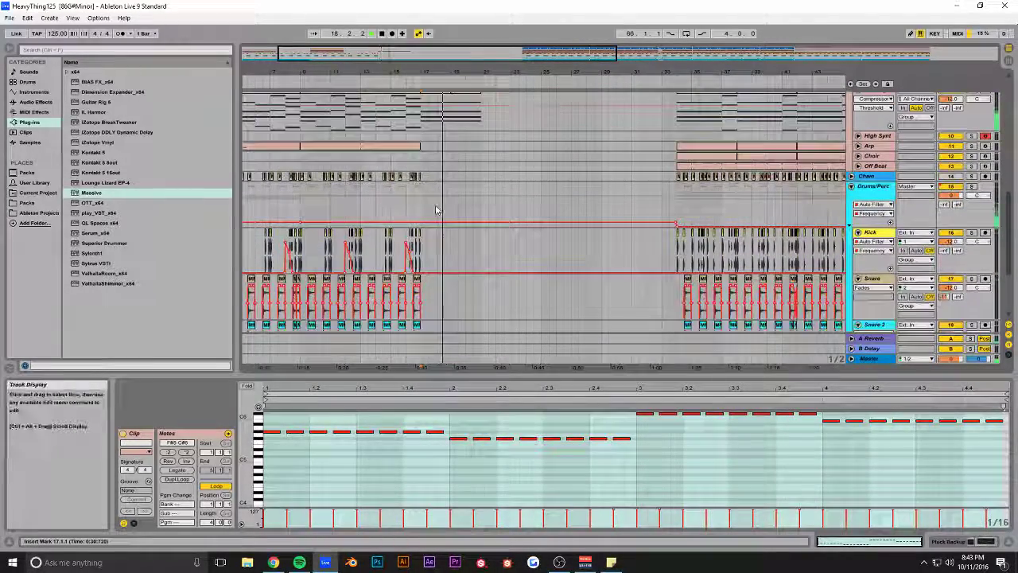
- Drop the Drums/Perc Auto Filter frequency automation to 26.0 Hz at bar 17 and play from just before it
left_click_drag(442, 54, 408, 87)
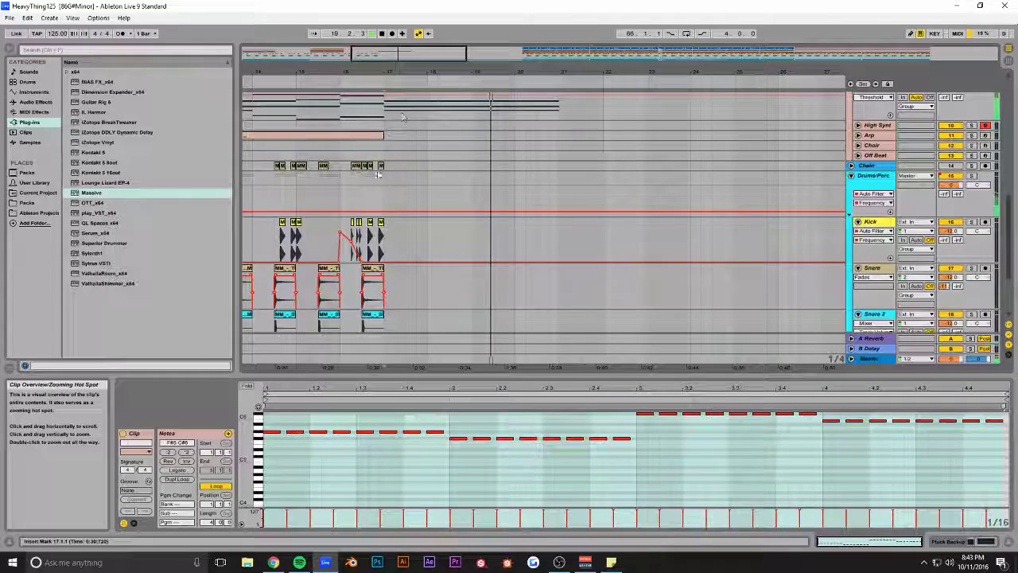
left_click(383, 212)
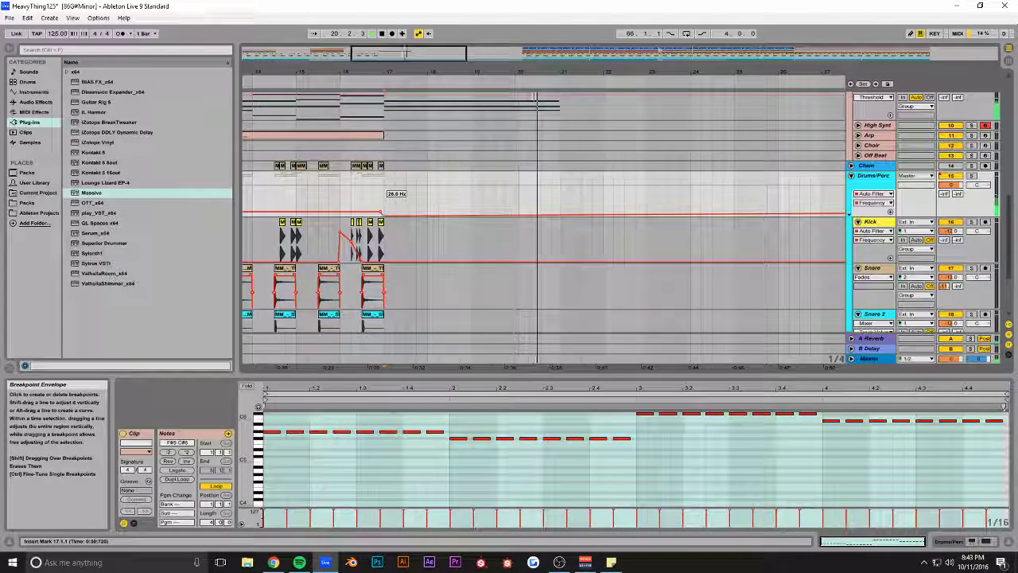
left_click(359, 197)
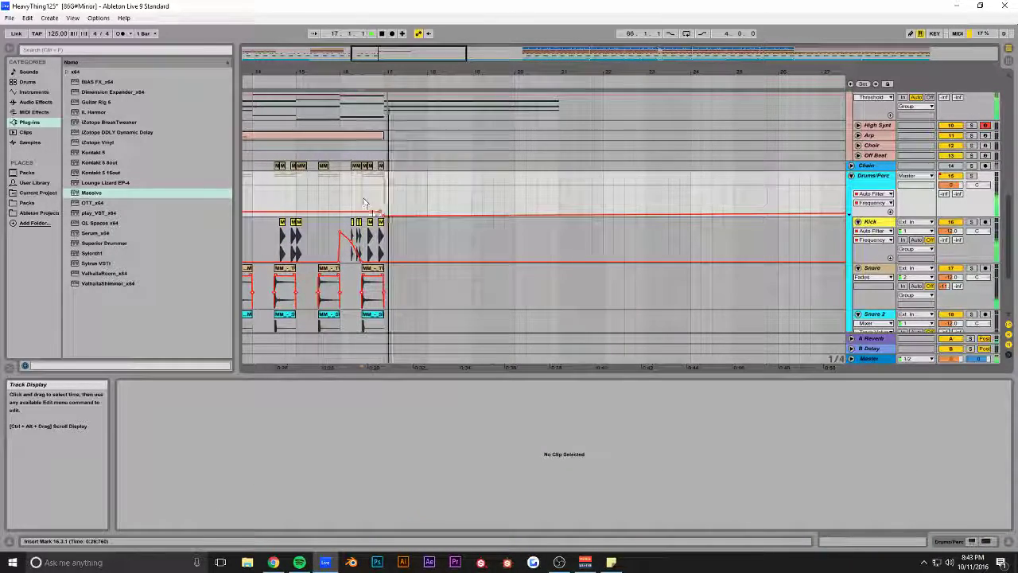
- Duplicate the last tonal snare and kick hits of bar 16 onto the start of bar 17 and play them
left_click(381, 166)
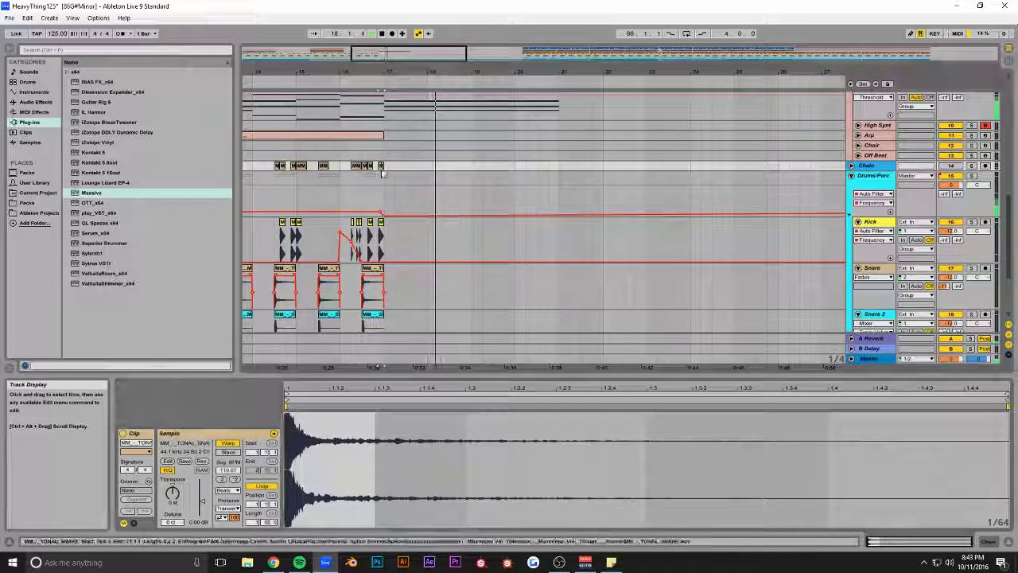
key("space")
left_click(386, 223)
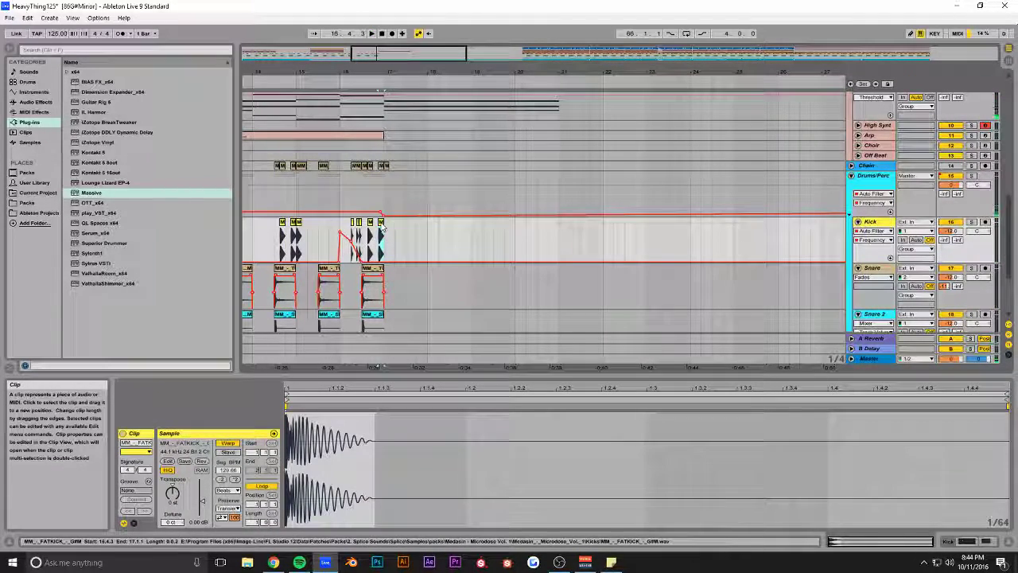
key("space")
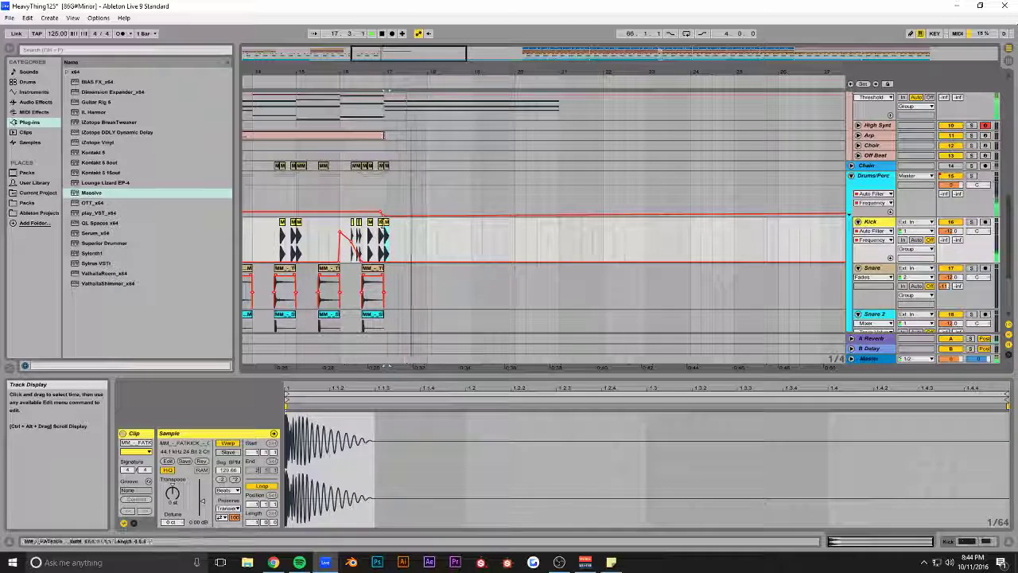
- Copy the kick and tonal snare hits at bar 17 to bar 19, save the project and play the result
scroll(437, 199, "up", 3)
scroll(438, 199, "down", 2)
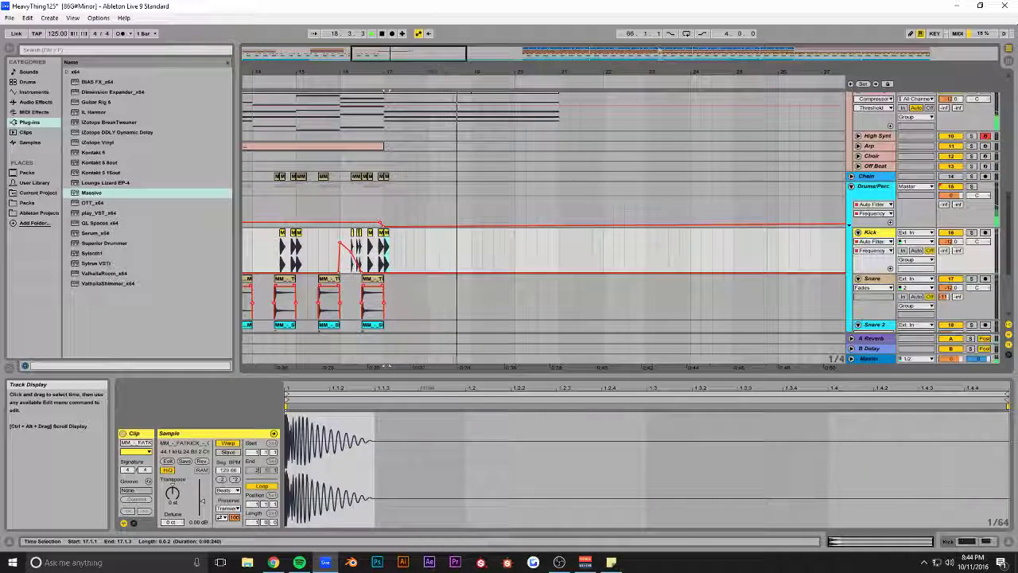
left_click_drag(449, 235, 475, 240)
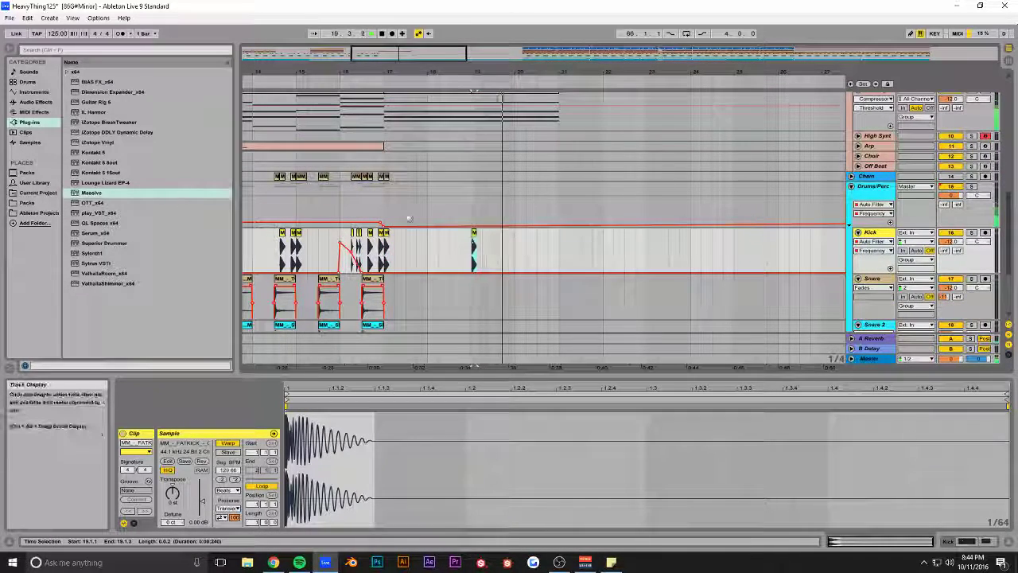
left_click_drag(387, 177, 474, 178)
left_click(473, 177)
key("space")
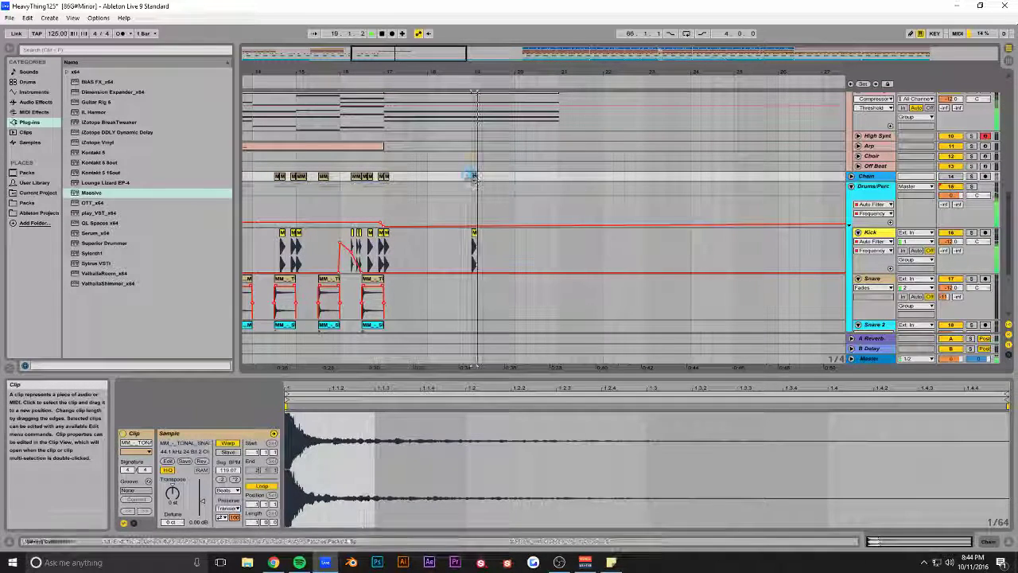
- Duplicate the Pluck Backup clip to bar 17, shorten the copy to one bar and repeat it
scroll(448, 189, "up", 3)
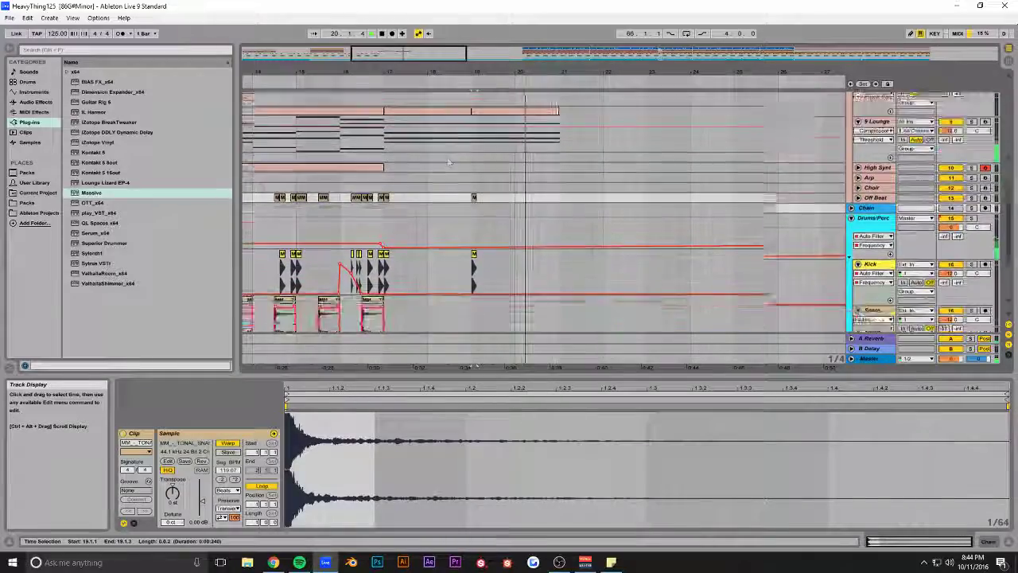
key("space")
left_click_drag(467, 71, 467, 33)
scroll(455, 147, "up", 1)
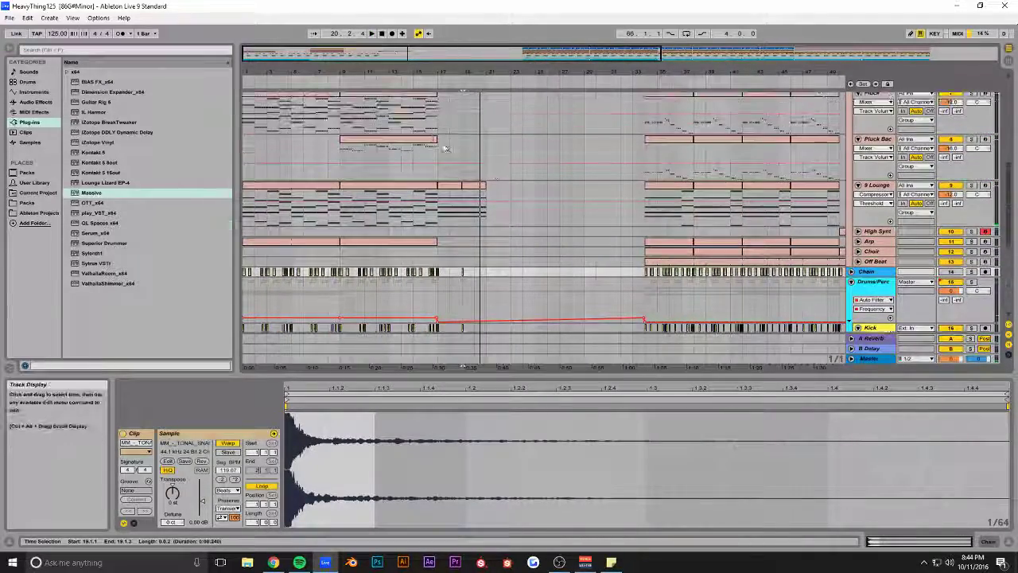
left_click(418, 140)
key("ctrl+d")
left_click_drag(499, 141, 443, 147)
key("ctrl+d")
key("ctrl+d")
key("ctrl+d")
key("ctrl+d")
key("ctrl+d")
key("ctrl+d")
key("ctrl+d")
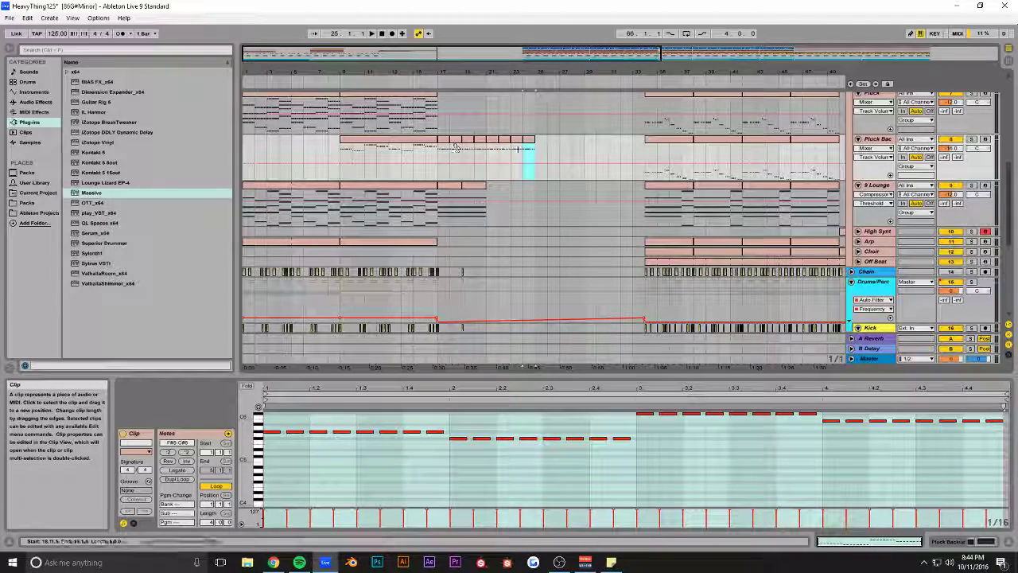
- Remove the surplus Pluck Backup clips so the repeats end at bar 21, and save the project
left_click(434, 122)
key("space")
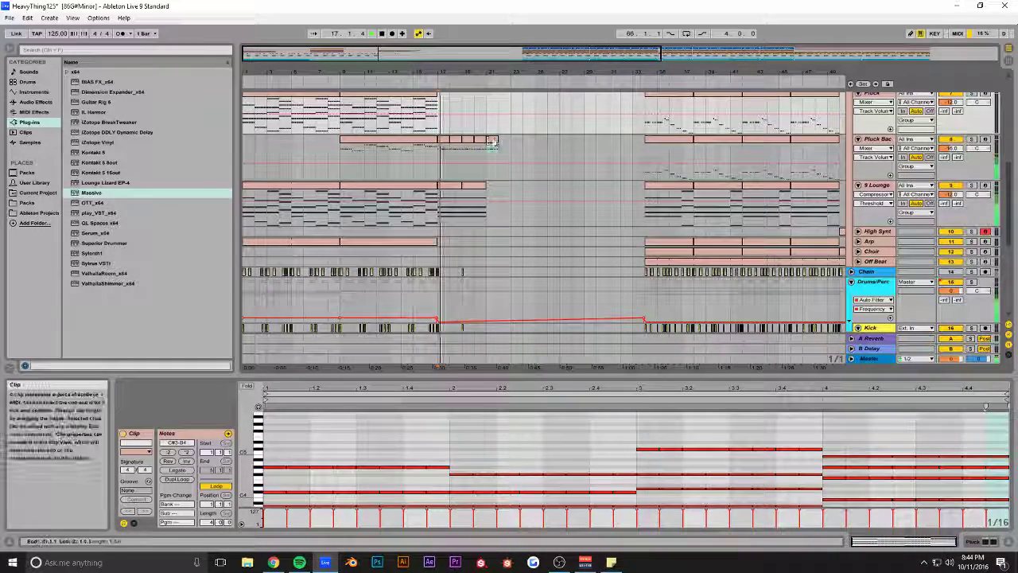
left_click(496, 140)
key("Delete")
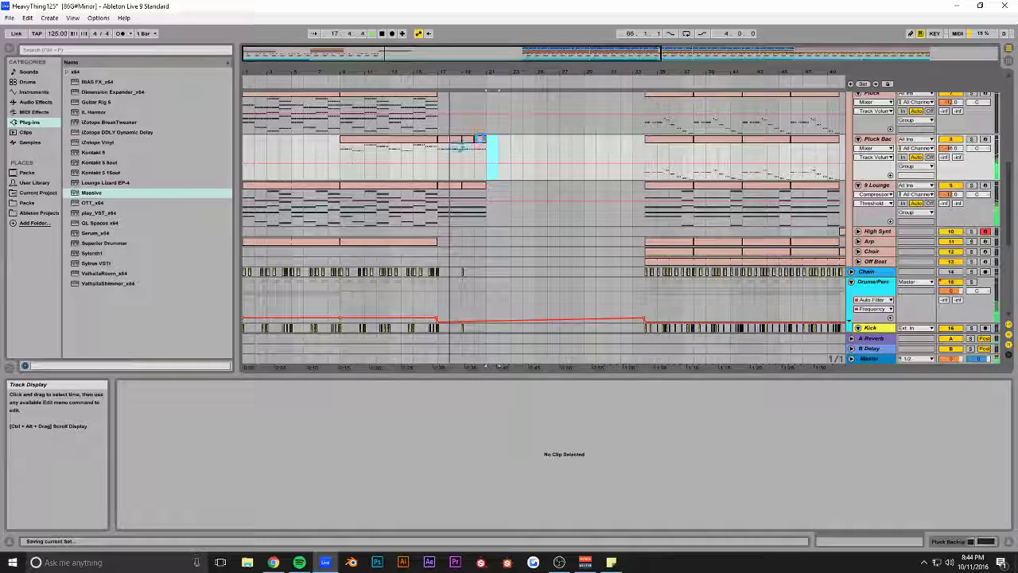
- Duplicate the Pluck clip to bar 17, shorten it to one bar, repeat it up to bar 21 and play it
scroll(457, 147, "up", 1)
left_click(422, 124)
key("ctrl+d")
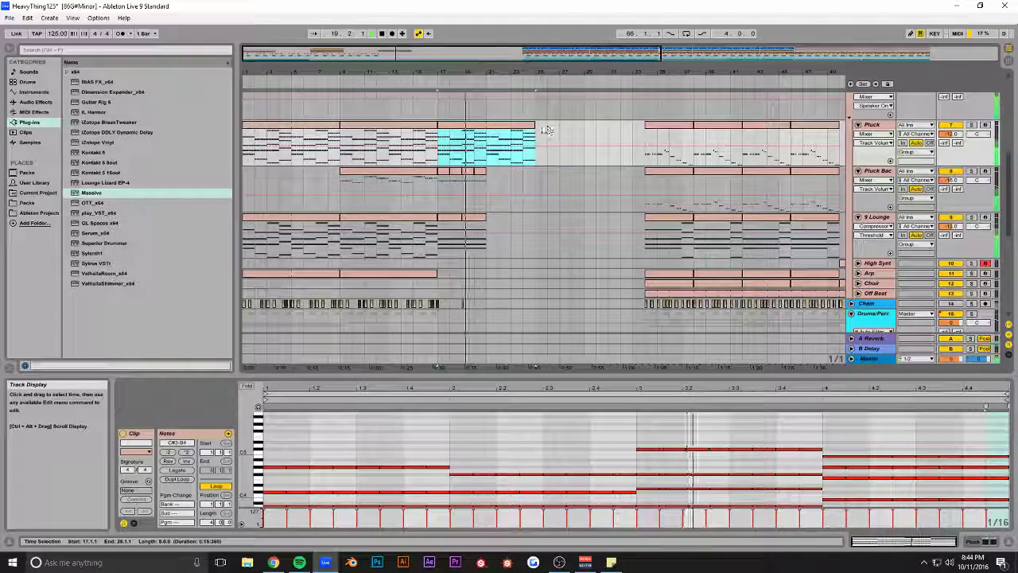
left_click_drag(533, 124, 449, 124)
key("ctrl+d")
key("ctrl+d")
key("ctrl+d")
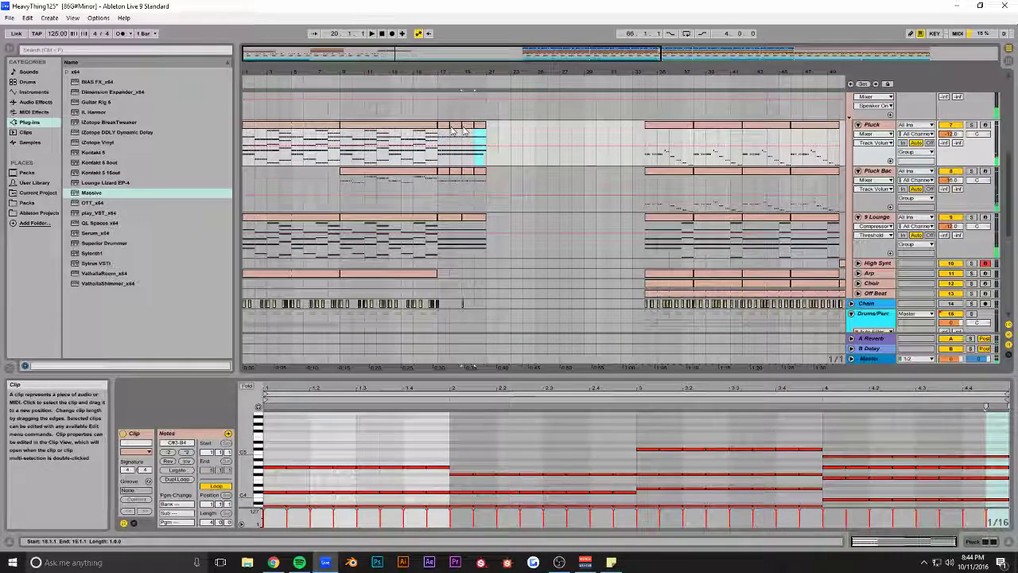
left_click(440, 118)
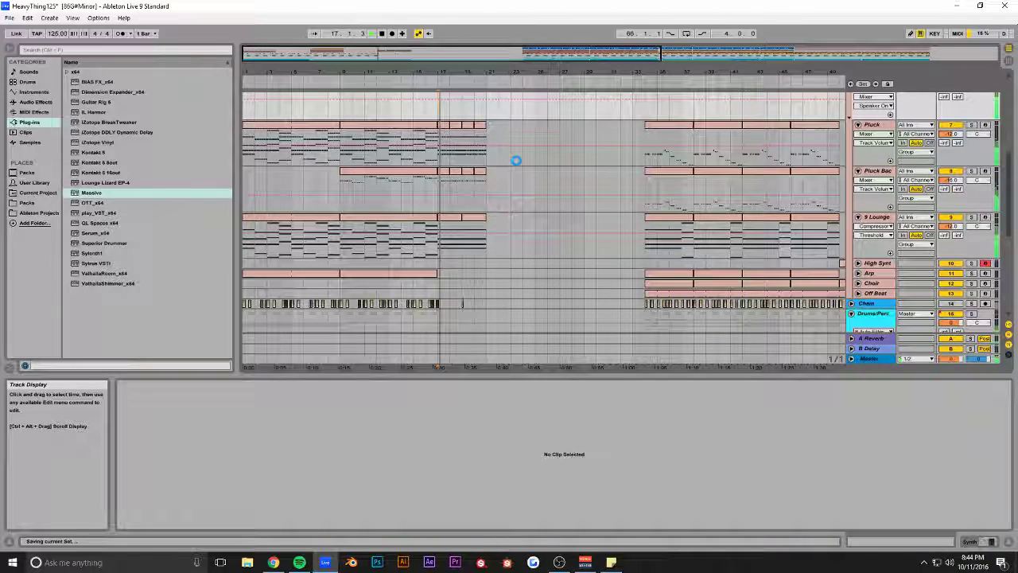
- Duplicate the Sub clip to bar 17, shorten it to one bar and repeat it up to bar 21
scroll(516, 165, "up", 3)
left_click(419, 117)
key("ctrl+d")
left_click_drag(535, 125, 441, 118)
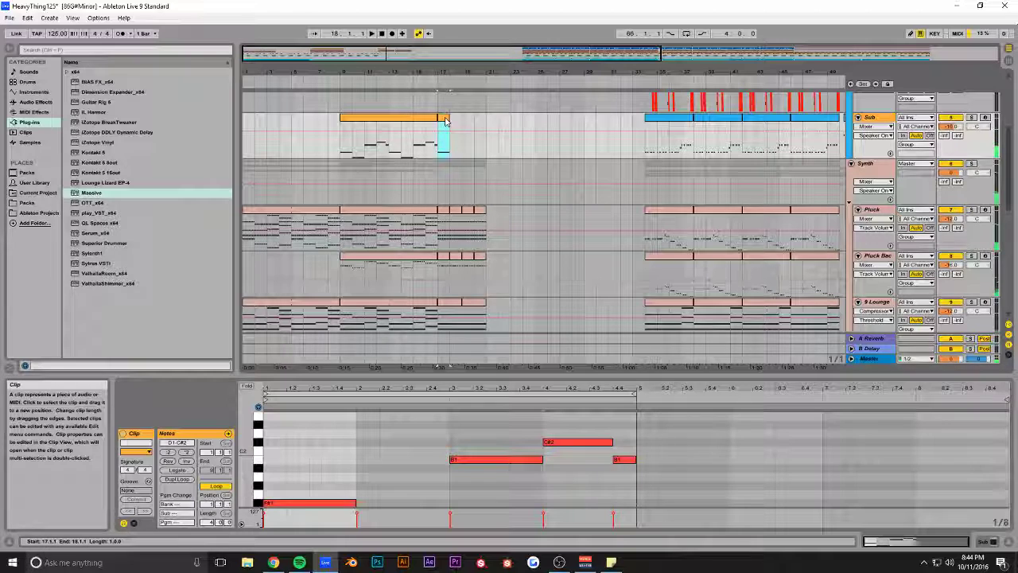
left_click(446, 123)
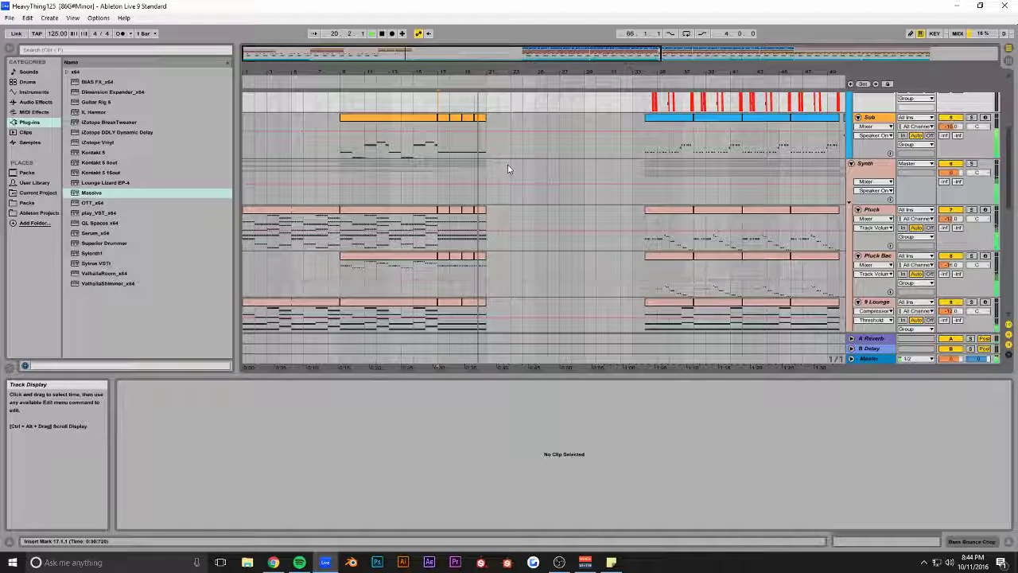
- Duplicate bars 17 to 21 of the Sub, Pluck, Pluck Backup and 9 Lounge tracks, extending them to bar 25
scroll(510, 171, "down", 6)
scroll(498, 215, "up", 2)
left_click(486, 216, "shift")
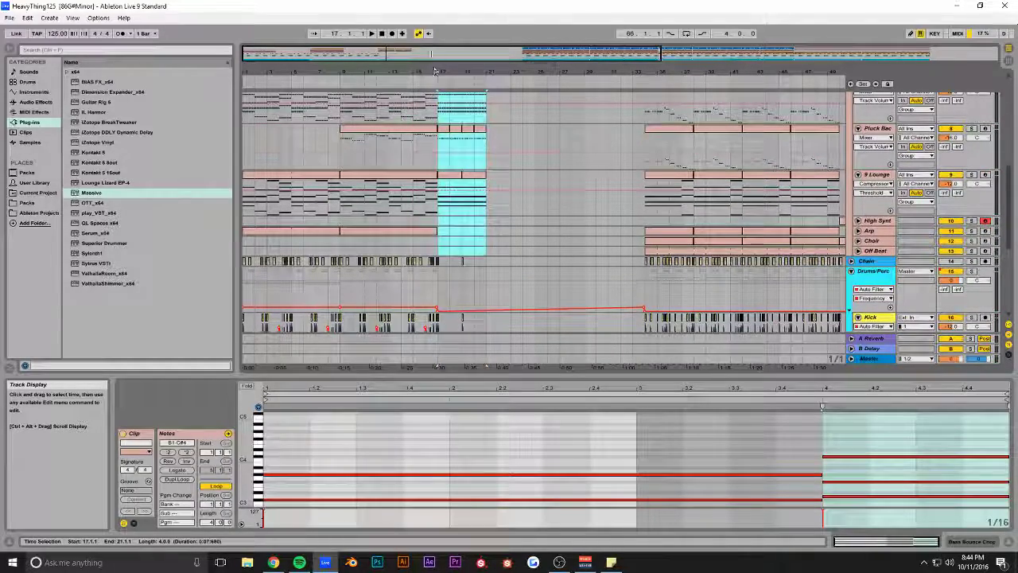
scroll(531, 188, "up", 3)
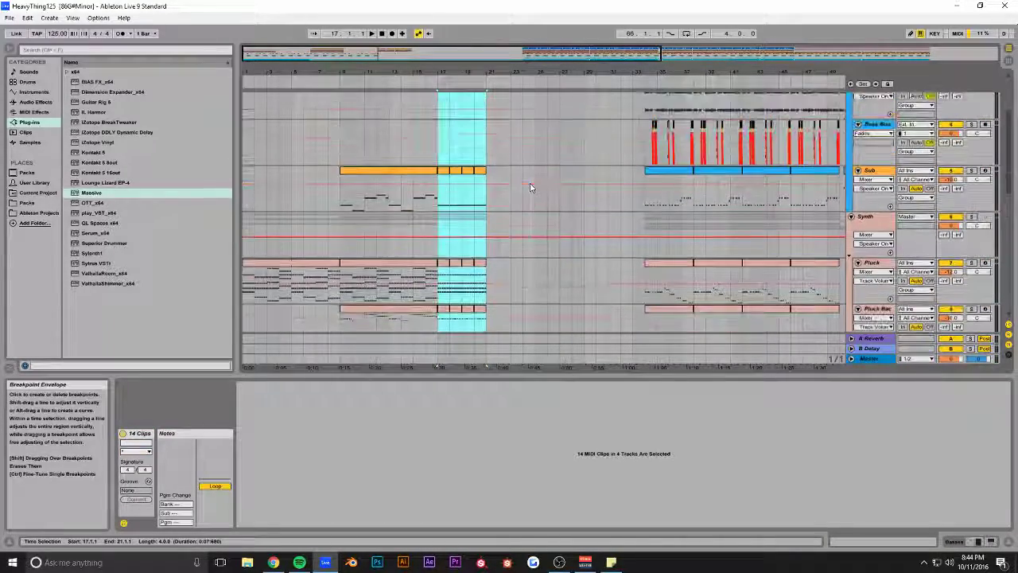
key("ctrl+d")
scroll(528, 159, "down", 1)
scroll(525, 127, "down", 8)
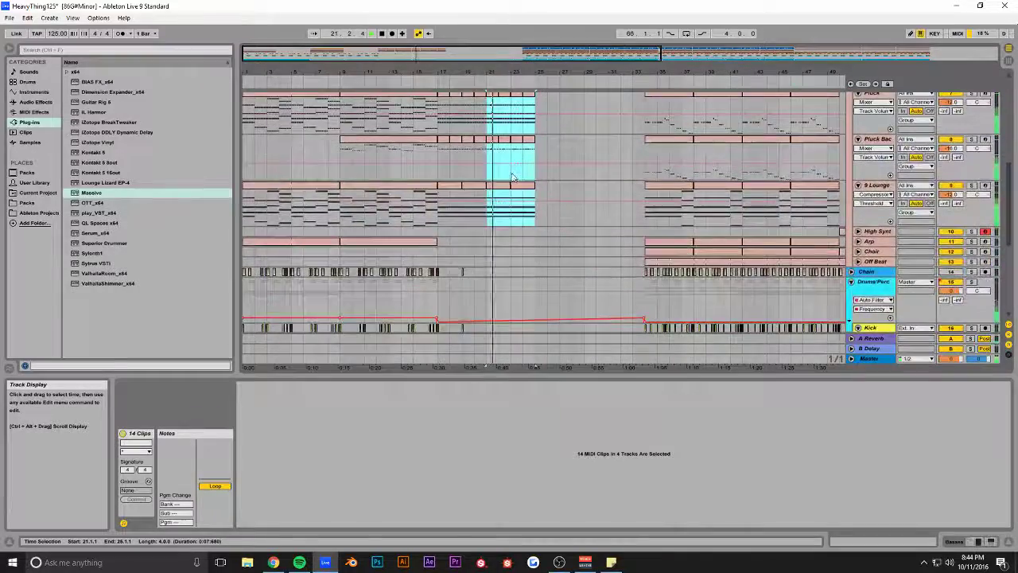
- Duplicate the four-bar kick and tonal snare pattern starting at bar 17 repeatedly until it reaches bar 33
left_click_drag(491, 80, 393, 160)
left_click(413, 187)
left_click_drag(438, 191, 329, 226)
scroll(395, 216, "down", 4)
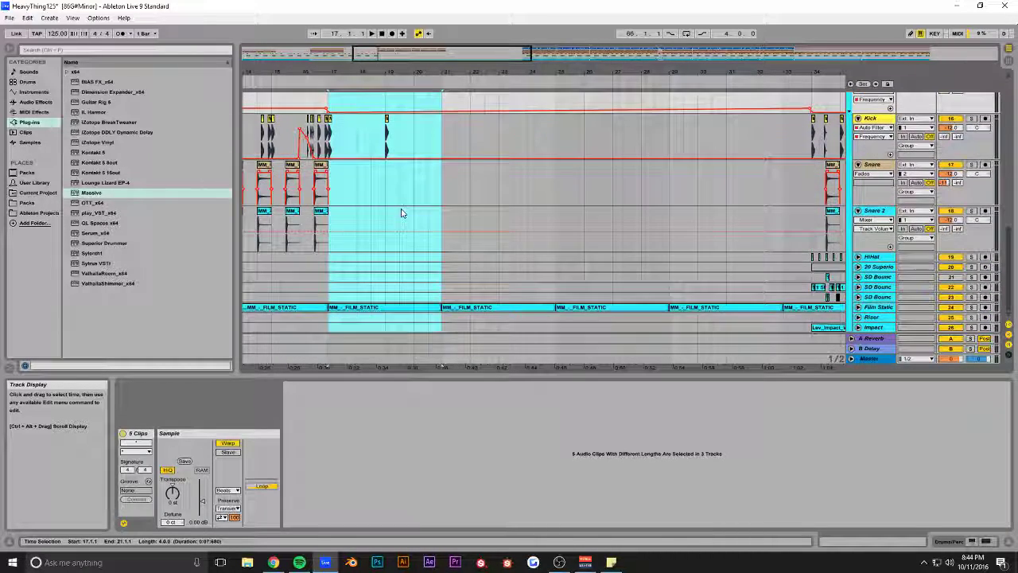
scroll(404, 215, "up", 3)
left_click_drag(447, 255, 334, 173)
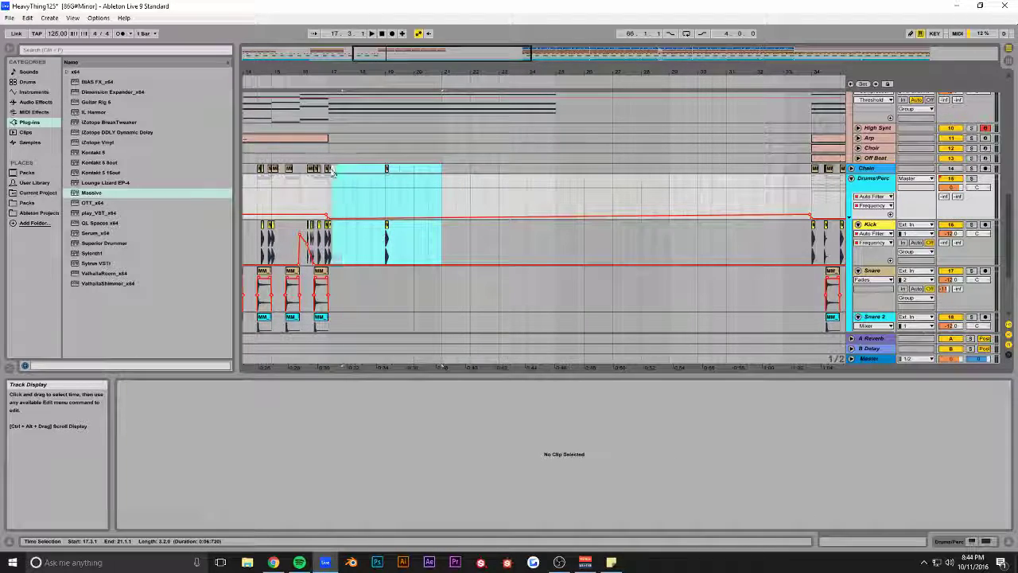
key("ctrl+d")
key("ctrl+d")
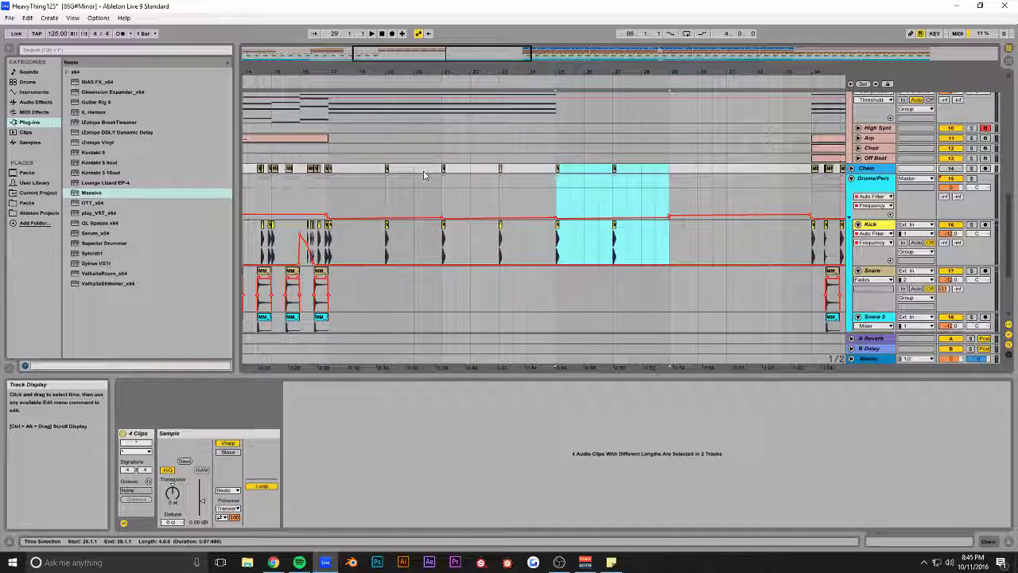
- Save the project and play the extended section from bar 17 while checking the synth and drum tracks
left_click(354, 156)
scroll(359, 163, "up", 2)
key("ctrl+s")
key("alt+Tab")
key("alt+Tab")
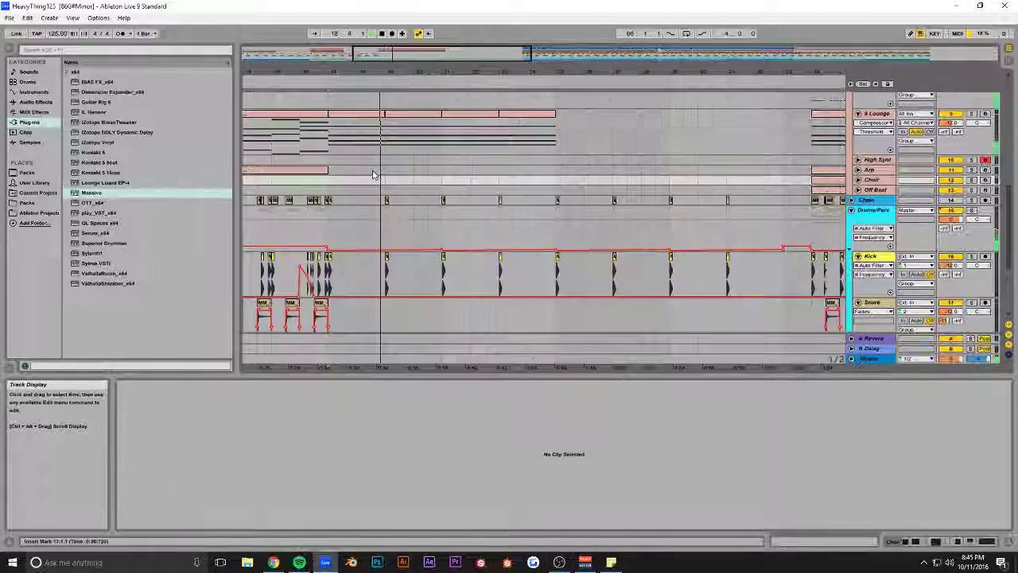
scroll(405, 215, "up", 4)
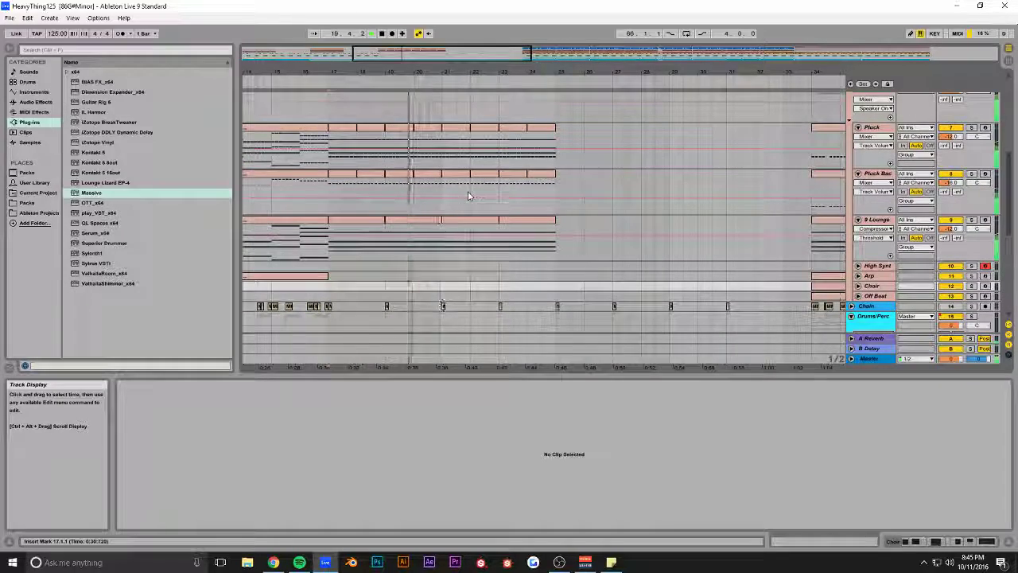
scroll(468, 196, "down", 4)
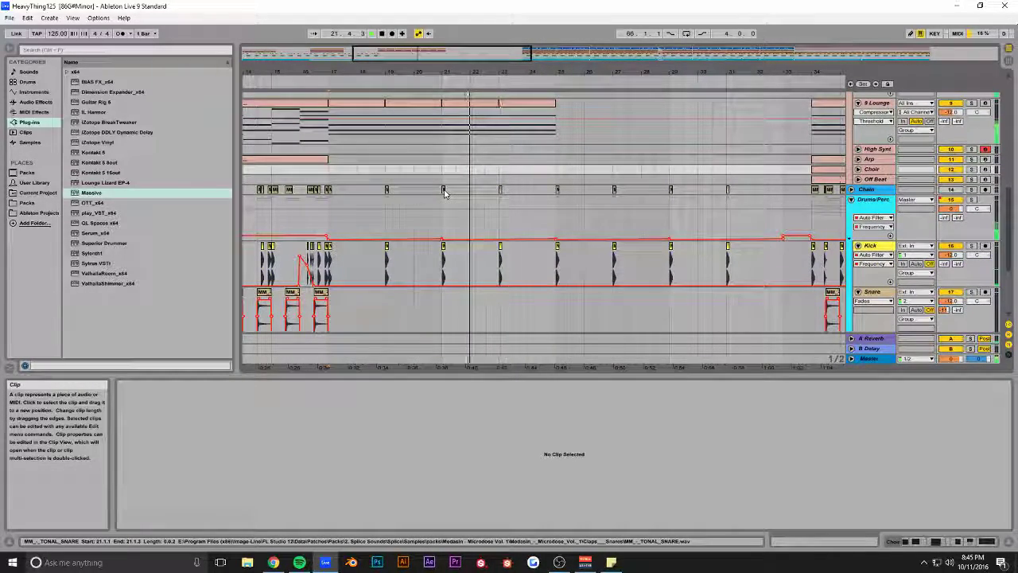
- Copy the tonal snare and kick hits at bar 21 to the start of bar 22
left_click(445, 192)
key("ctrl+c")
key("space")
left_click(473, 193)
key("ctrl+v")
left_click(444, 248)
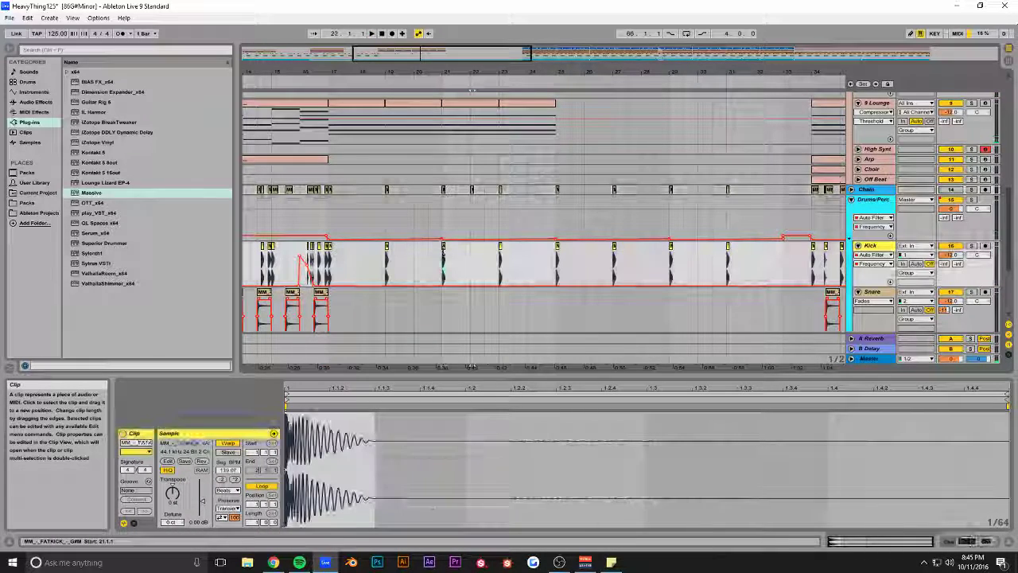
left_click(472, 253)
left_click_drag(475, 255, 477, 254)
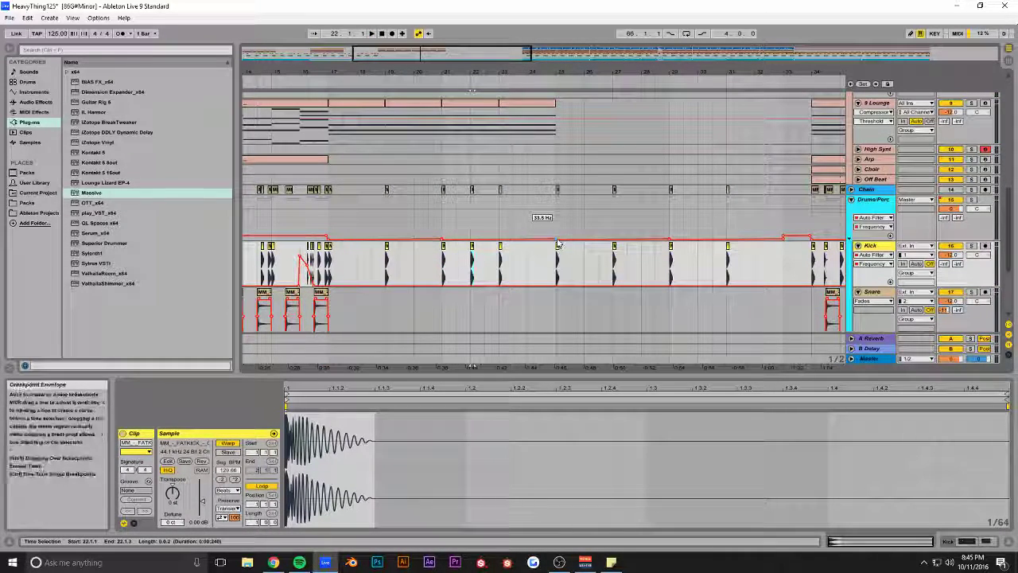
left_click_drag(811, 222, 327, 322)
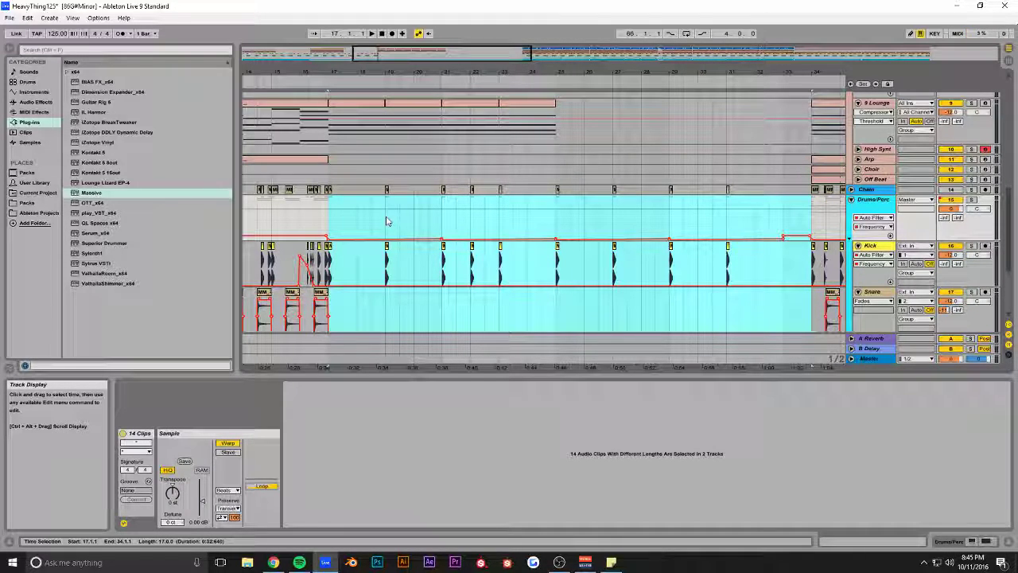
left_click_drag(811, 318, 328, 200)
left_click(891, 200)
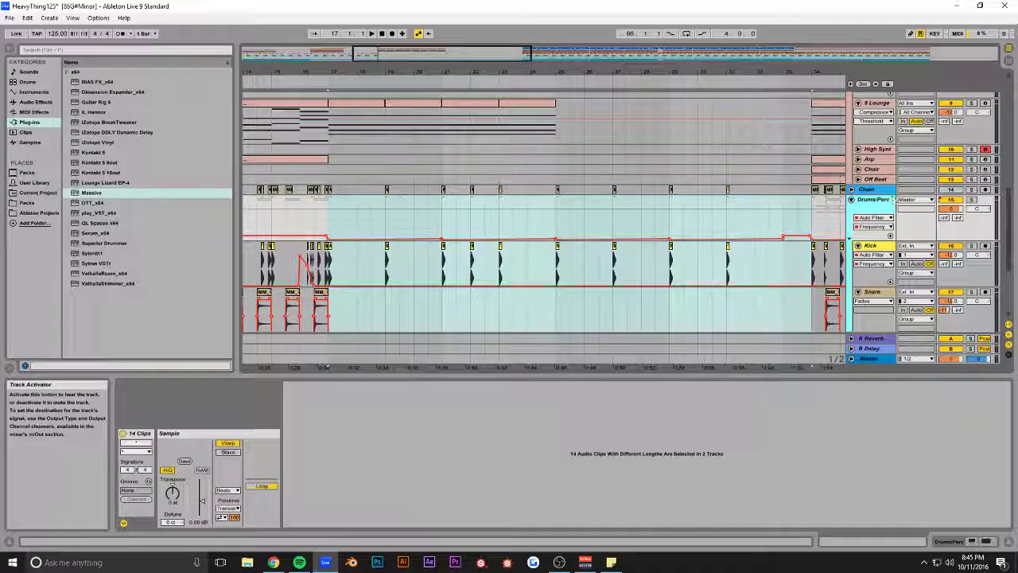
left_click(812, 227)
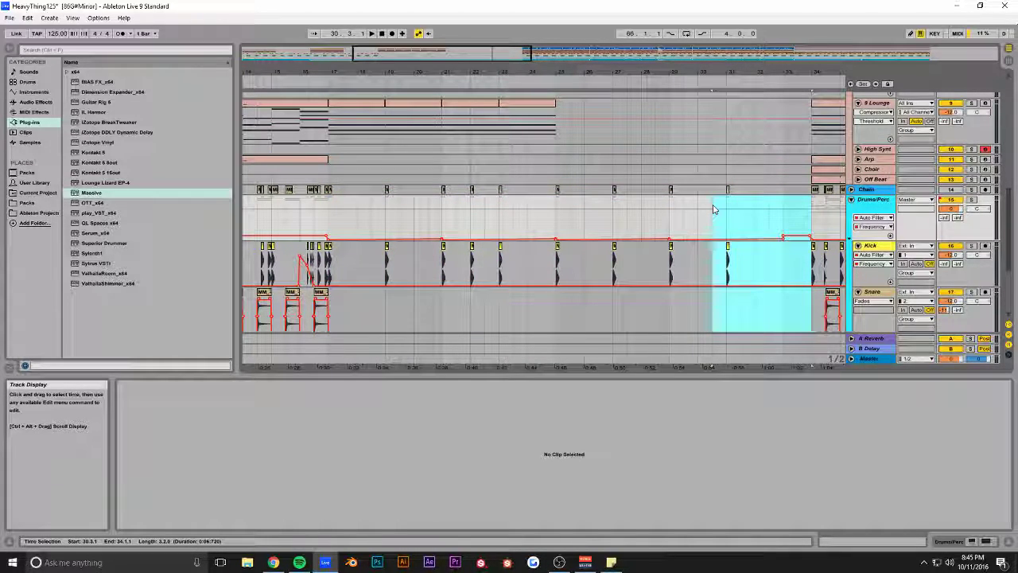
left_click_drag(714, 209, 713, 210)
scroll(721, 231, "down", 3)
scroll(721, 234, "up", 2)
left_click(851, 157)
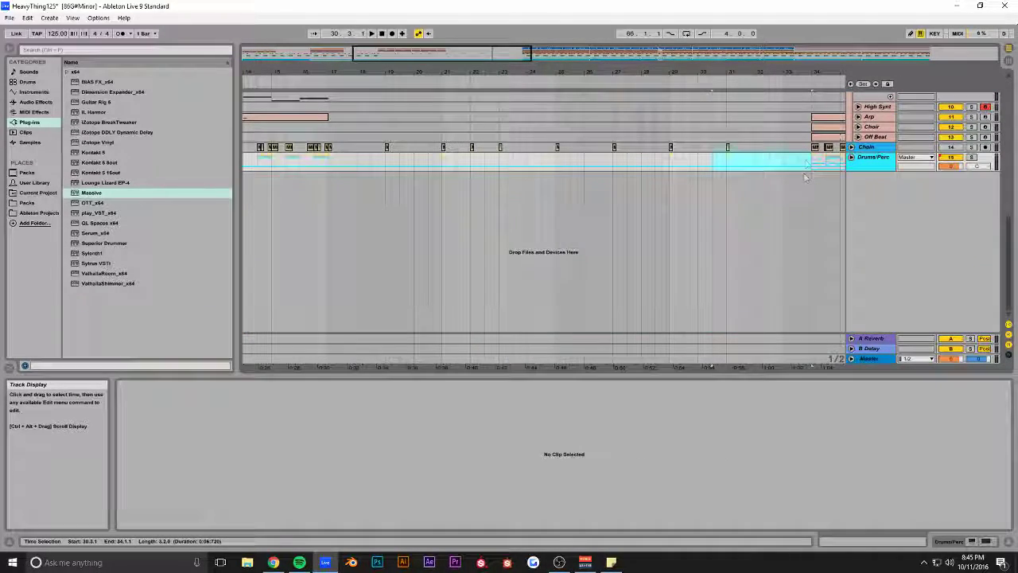
left_click(851, 157)
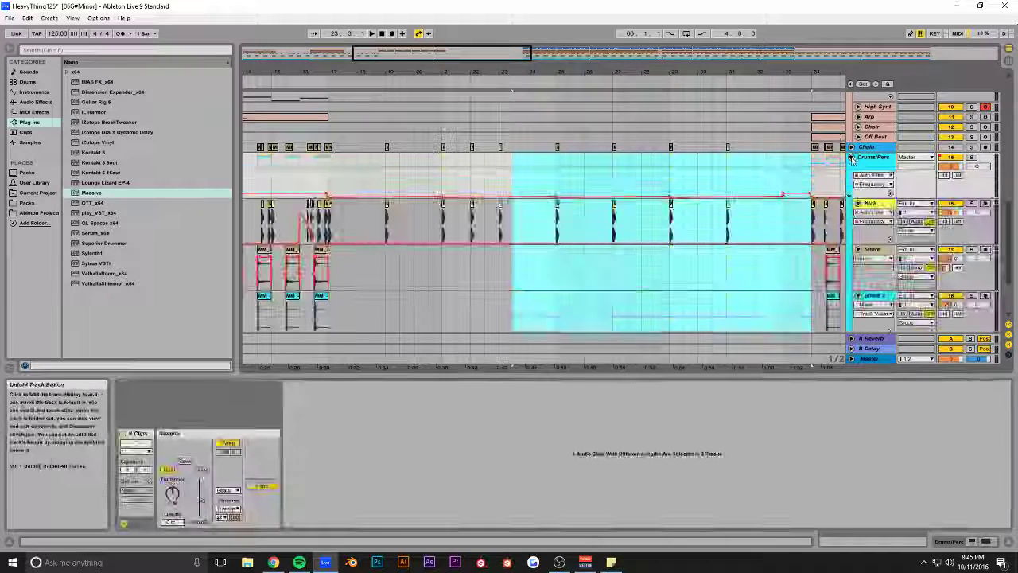
left_click(844, 182)
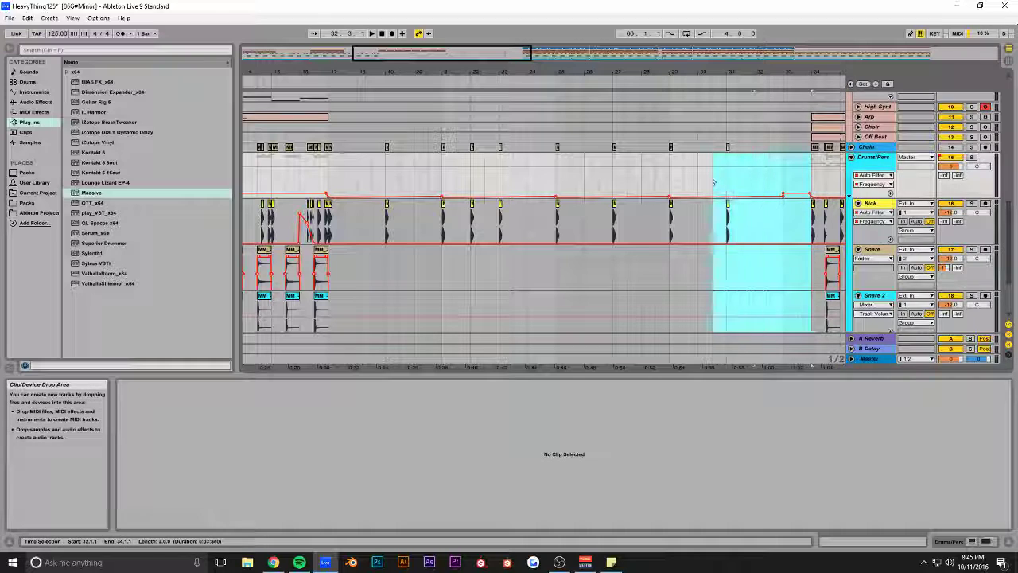
left_click_drag(557, 157, 331, 157)
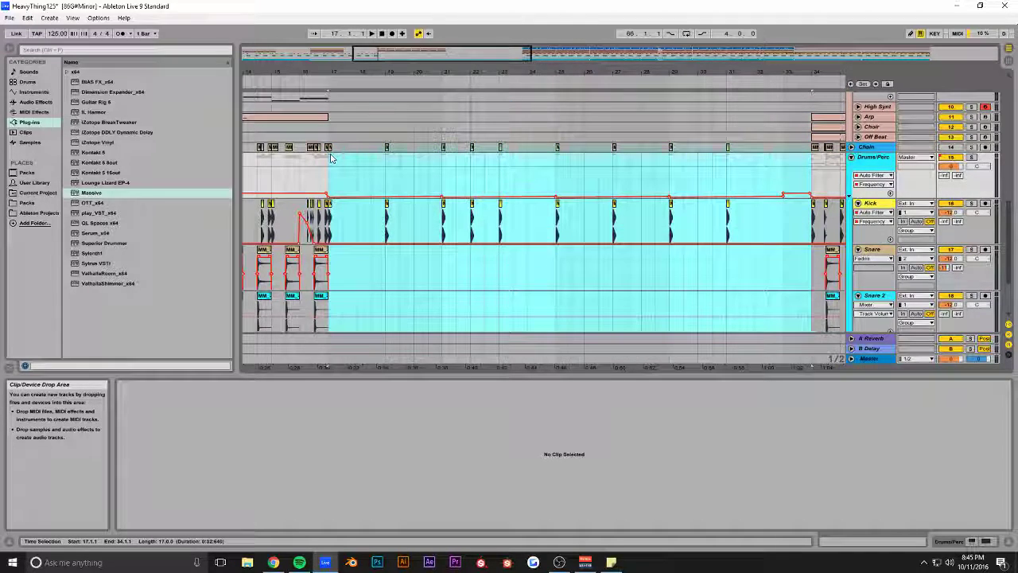
left_click(331, 184)
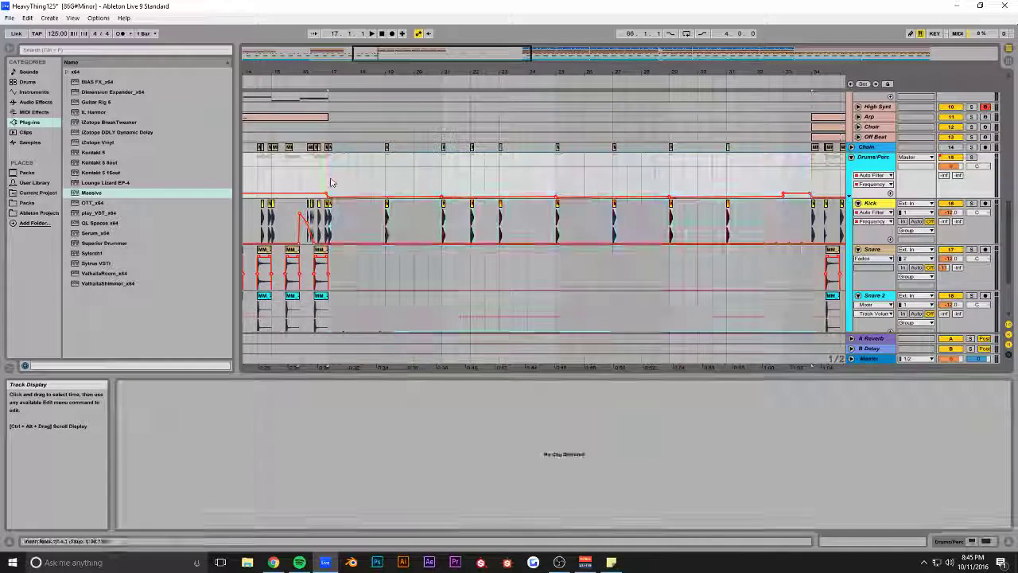
left_click(807, 179, "shift")
scroll(703, 224, "up", 1)
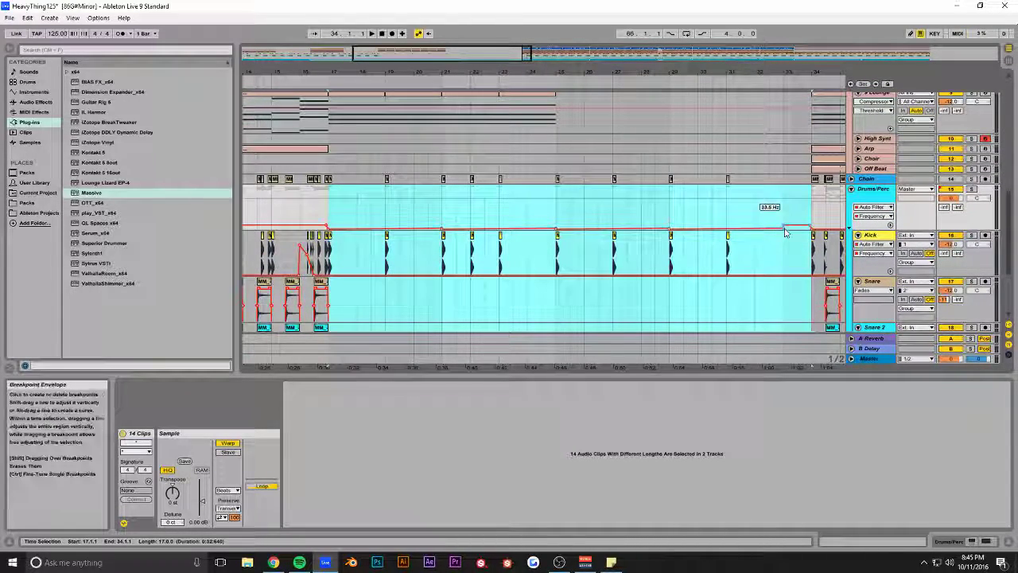
- Clear the intermediate breakpoints from the Drums/Perc Auto Filter frequency automation and ramp it from bar 17 to about 1.16 kHz at bar 34
left_click_drag(712, 210, 669, 216)
left_click(668, 221)
right_click(666, 223)
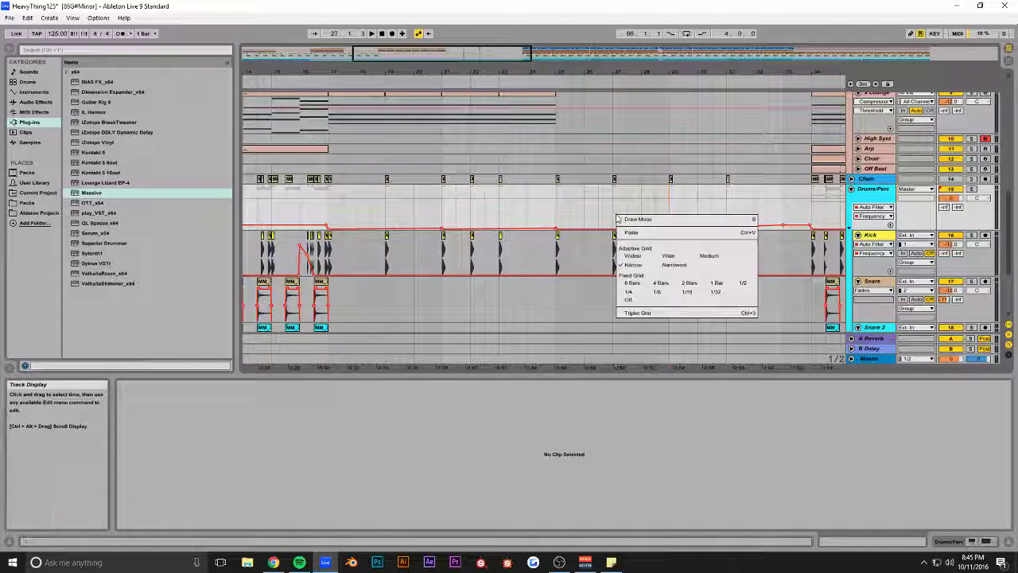
left_click(618, 213)
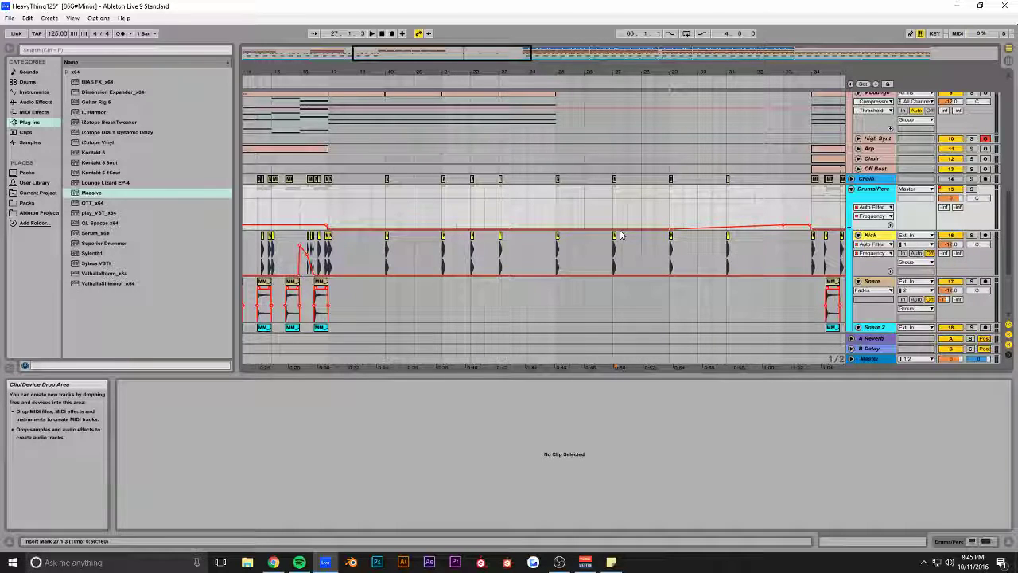
left_click(671, 230)
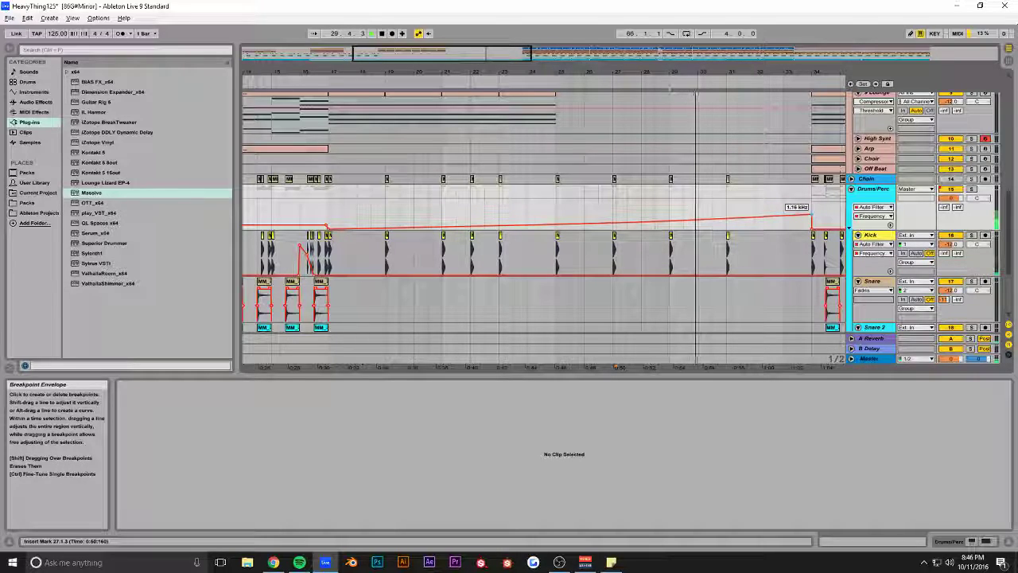
- Duplicate bars 17 to 25 of the Sub, Pluck, Pluck Backup and 9 Lounge tracks, extending them to bar 33
scroll(500, 211, "up", 2)
scroll(563, 221, "up", 4)
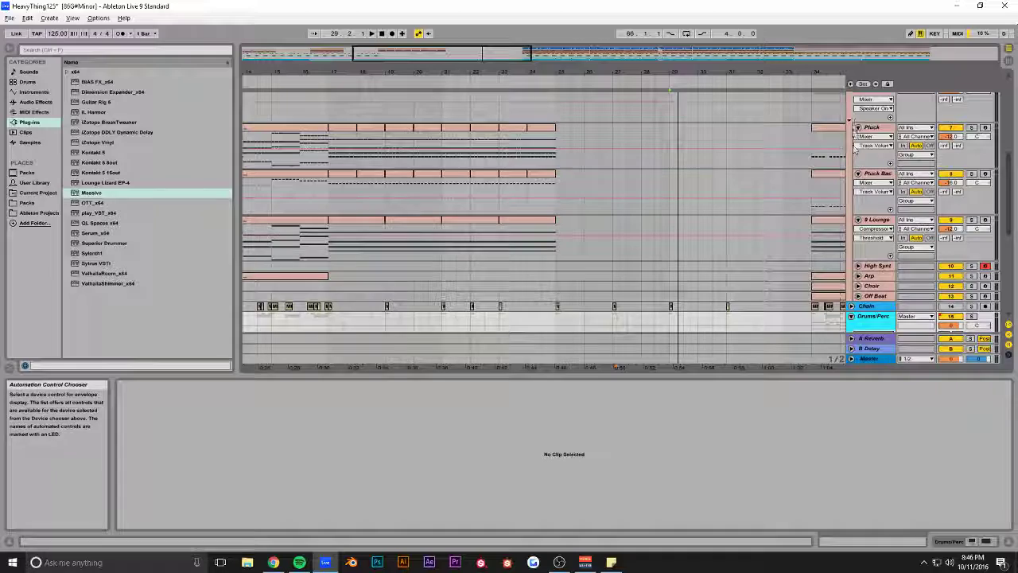
left_click(859, 127, "alt")
scroll(561, 202, "up", 5)
left_click_drag(558, 268, 329, 156)
key("ctrl+d")
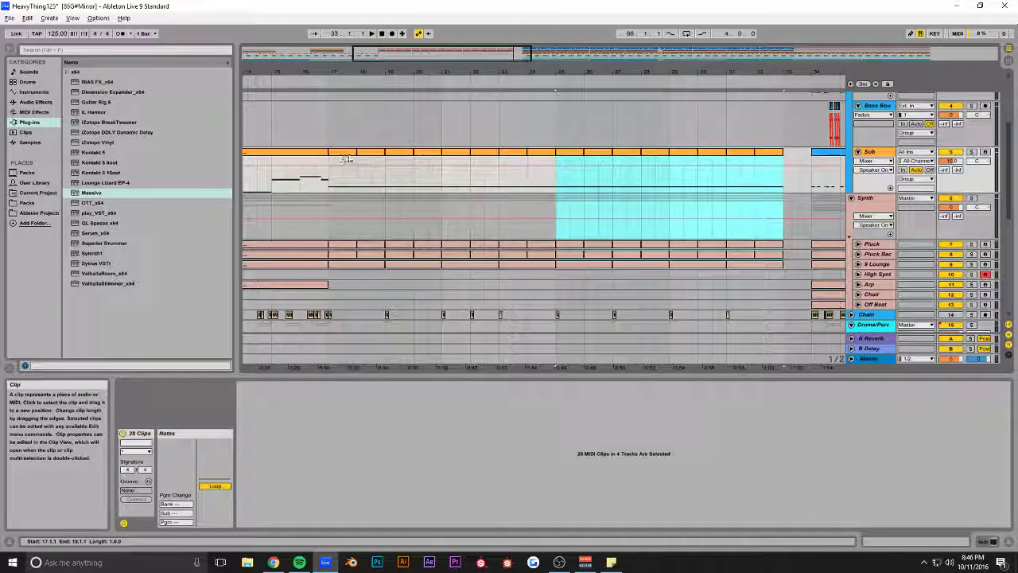
- Save the project and play the section from bar 25 while checking the synth and drum tracks
scroll(427, 167, "down", 7)
key("ctrl+s")
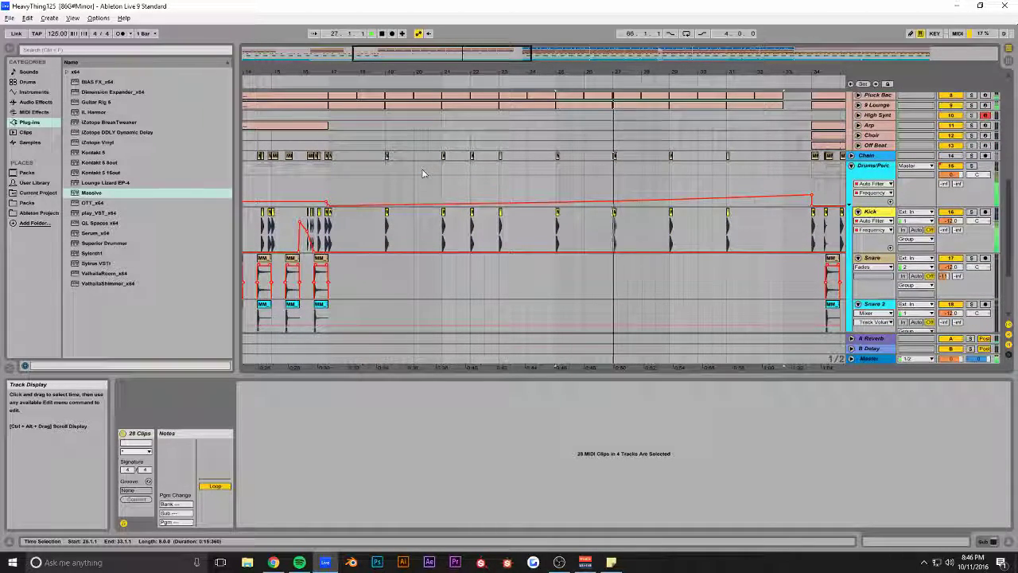
scroll(423, 173, "up", 2)
scroll(477, 207, "down", 2)
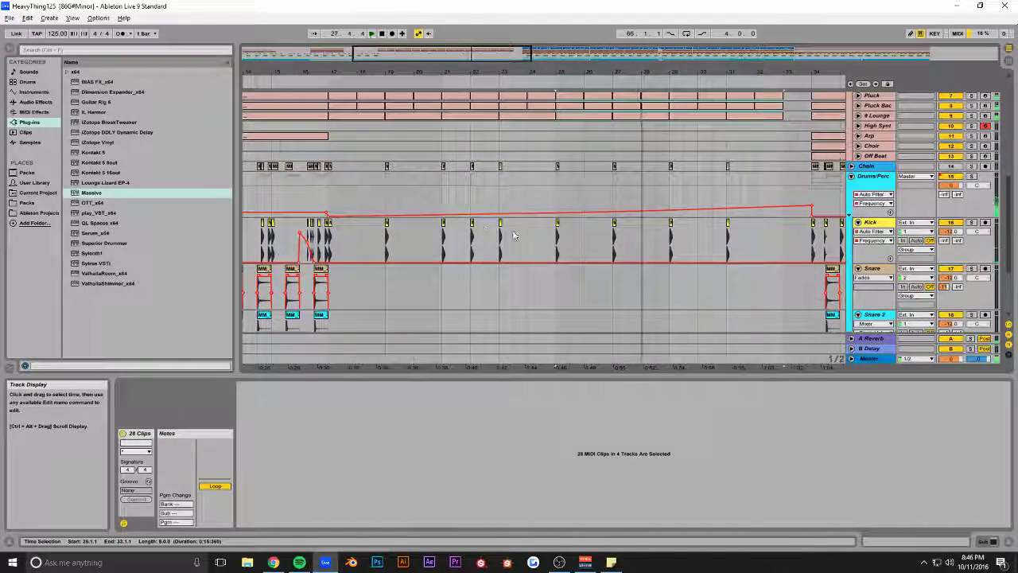
- Copy the kick and tonal snare hits at bar 22 to bar 24, and duplicate bars 21 to 25 twice to reach bar 33
left_click(472, 222)
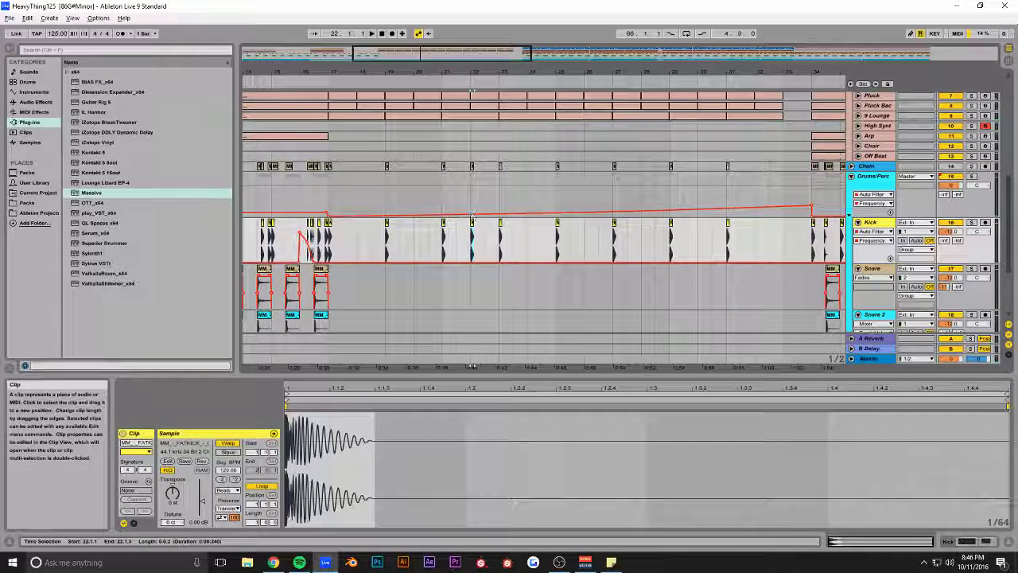
left_click(472, 168, "shift")
left_click_drag(472, 168, 529, 177)
left_click_drag(557, 236, 441, 175)
key("ctrl+d")
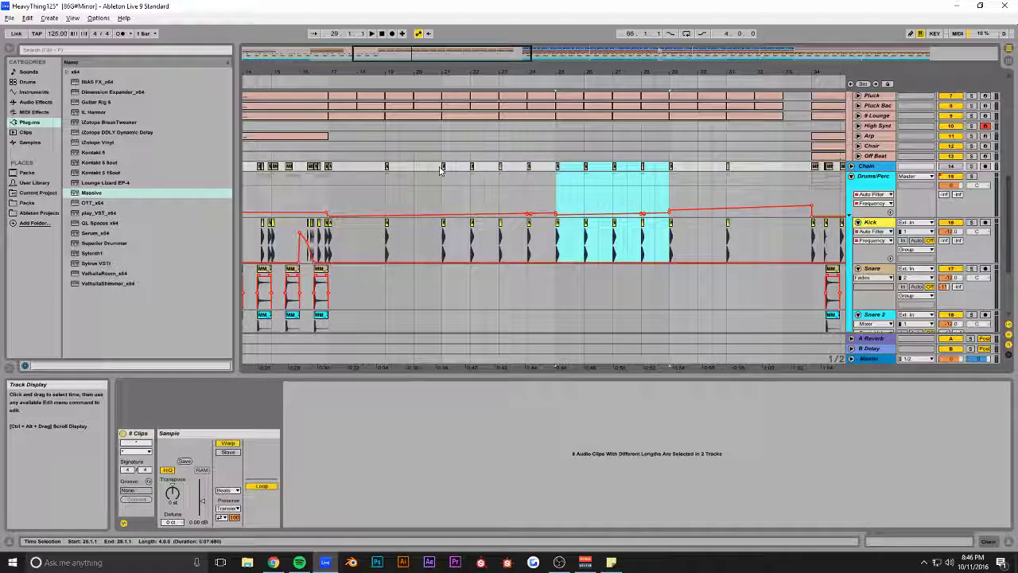
key("ctrl+d")
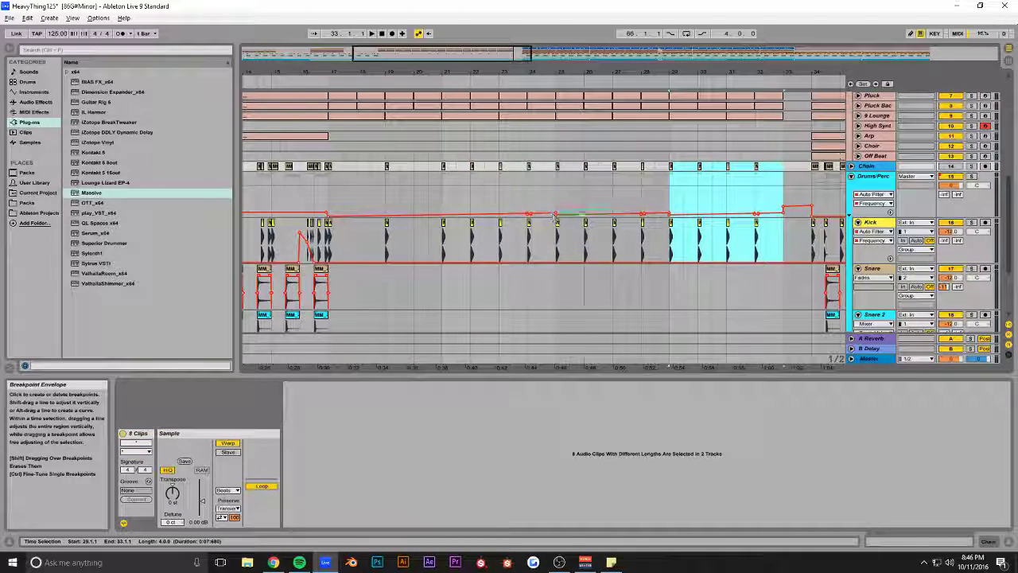
- Remove the duplicated Drums/Perc filter frequency breakpoints, ramp the automation from bar 17 to about 227 Hz at bar 34, play it and save
left_click(740, 205, "shift")
left_click(705, 201)
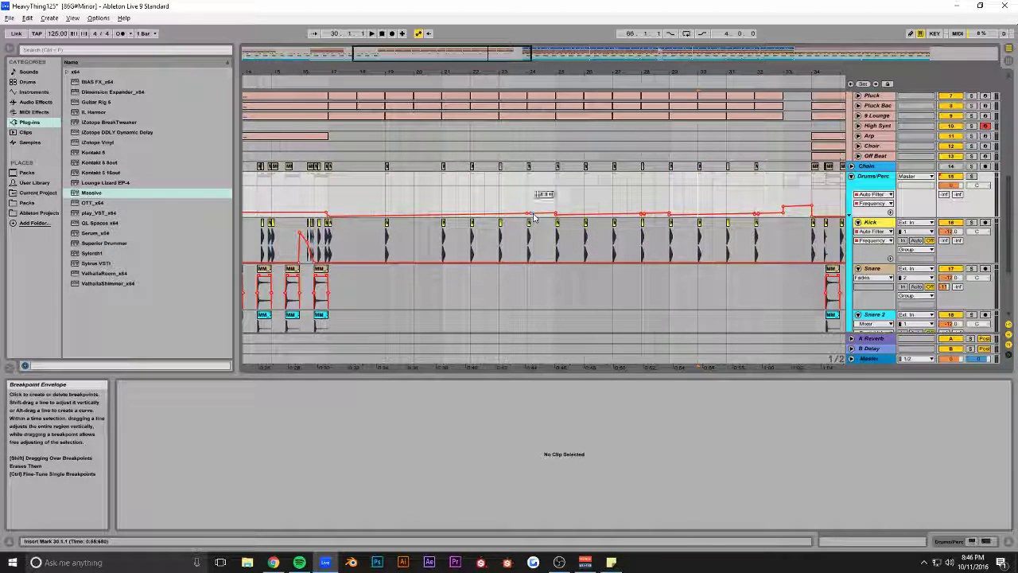
left_click(558, 214)
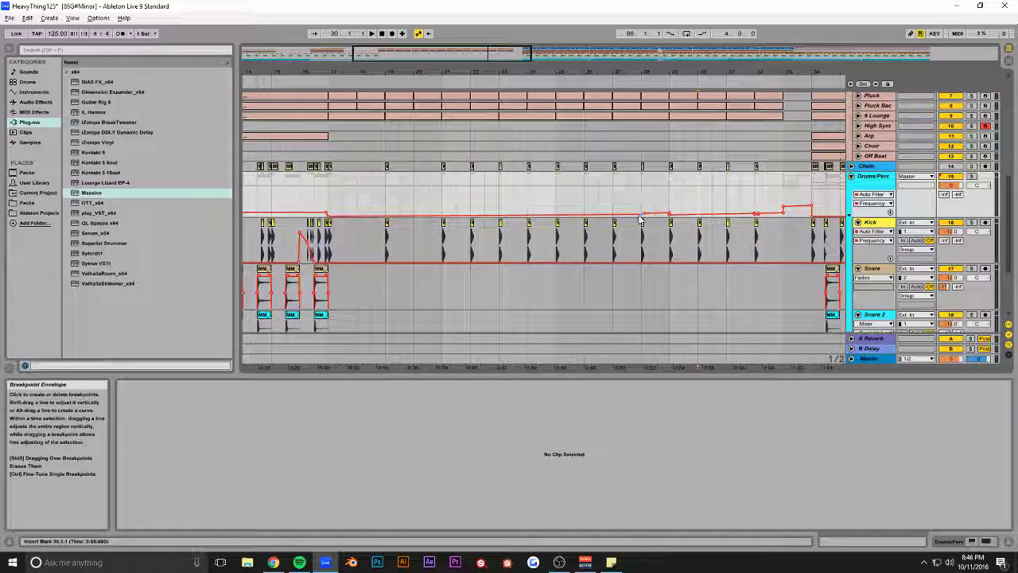
left_click(641, 216)
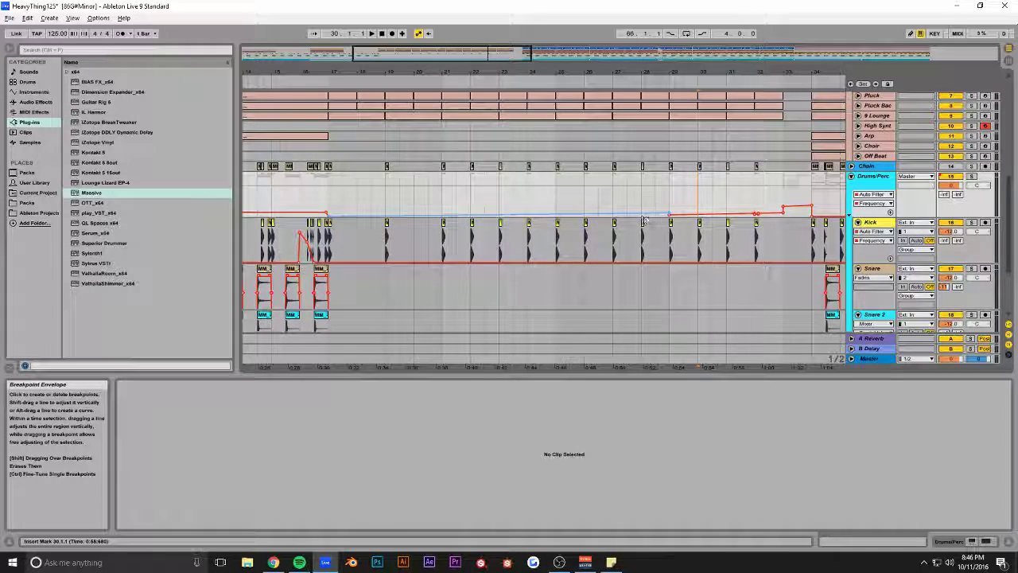
left_click(762, 214)
left_click(784, 212)
left_click(785, 207)
key("space")
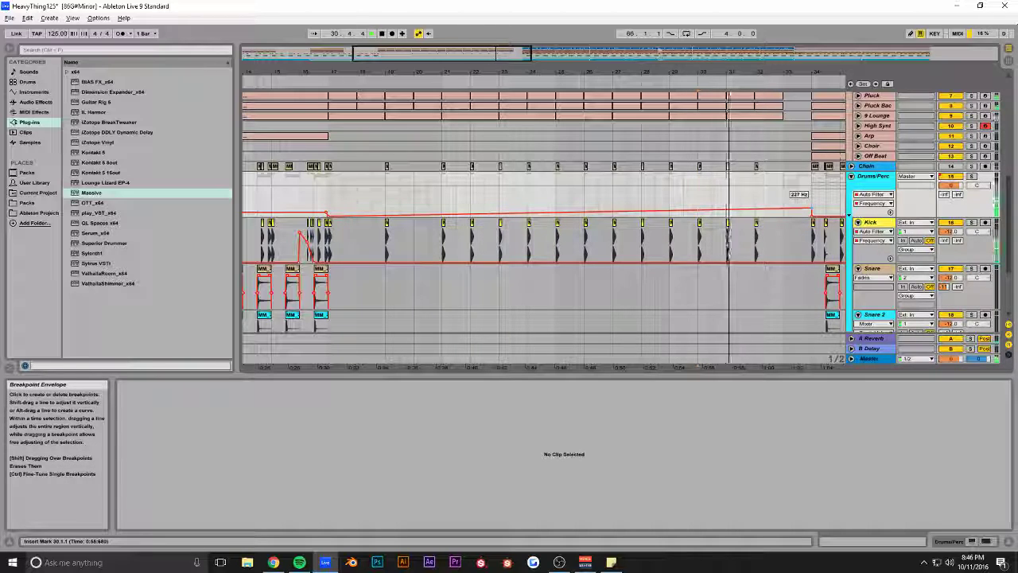
key("ctrl+s")
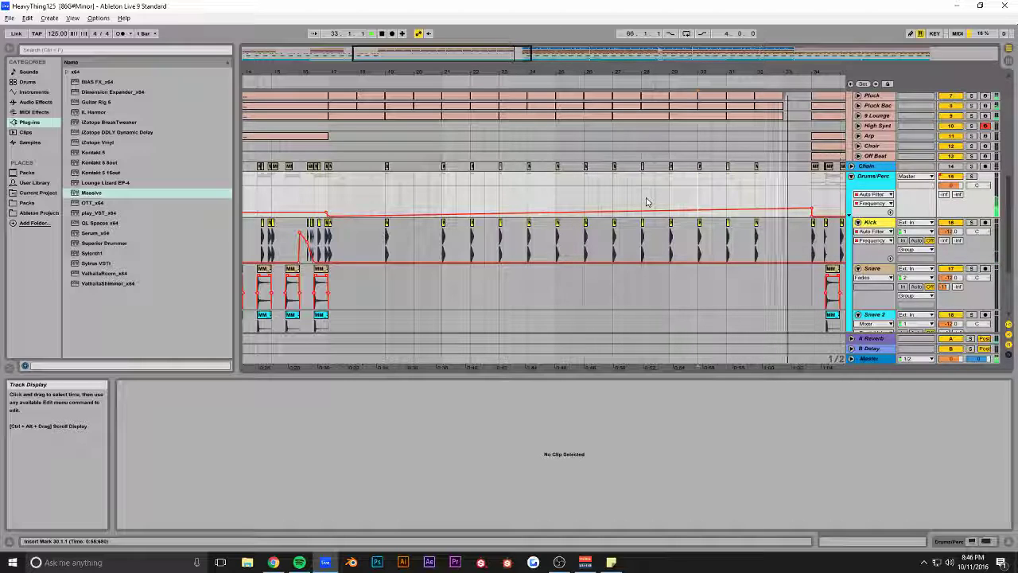
- Examine the whole arrangement across the synth and drum tracks during playback
left_click_drag(513, 54, 509, 9)
scroll(616, 226, "down", 2)
scroll(417, 229, "up", 10)
scroll(418, 228, "down", 8)
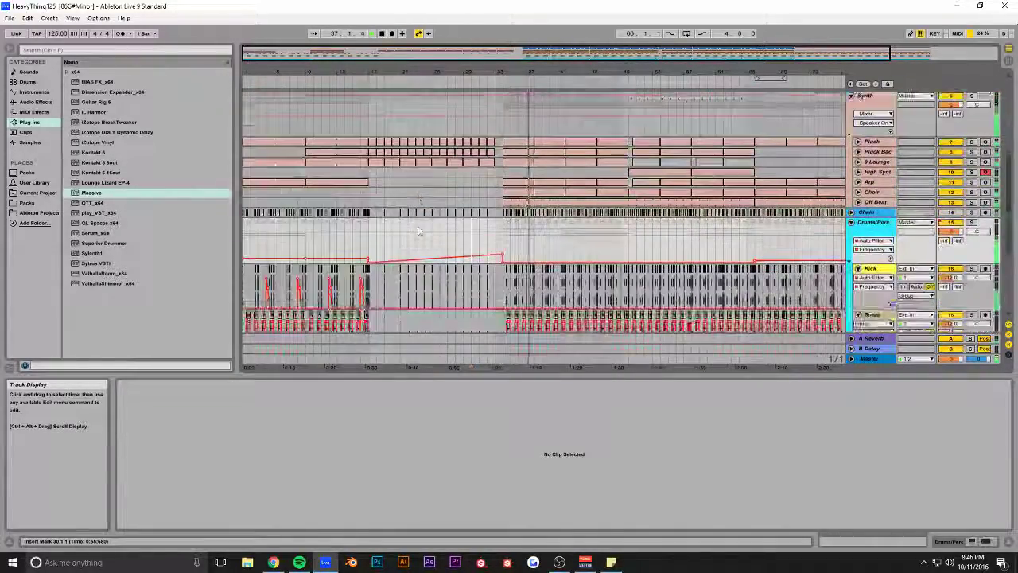
mouse_move(502, 256)
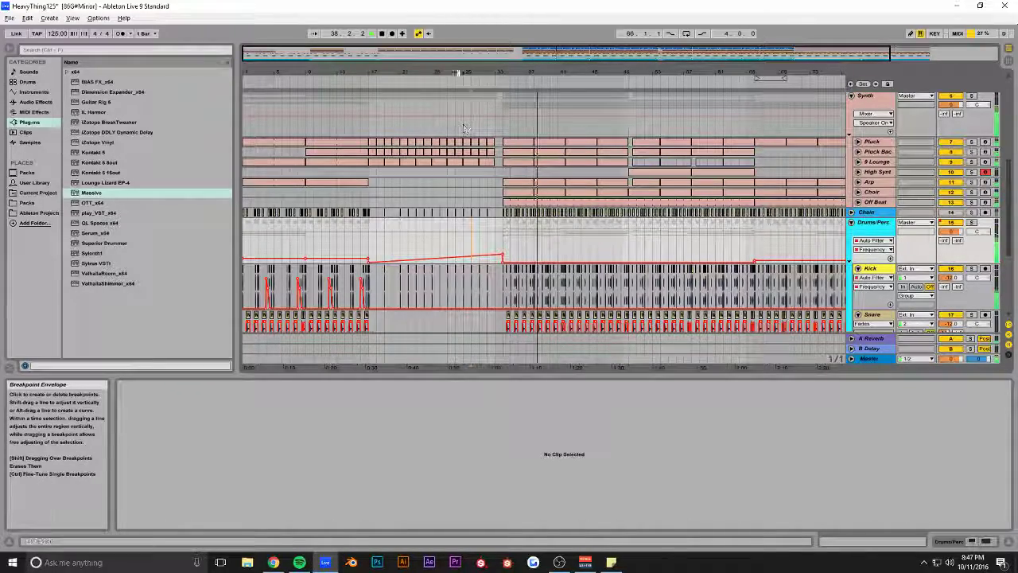
left_click_drag(452, 54, 450, 36)
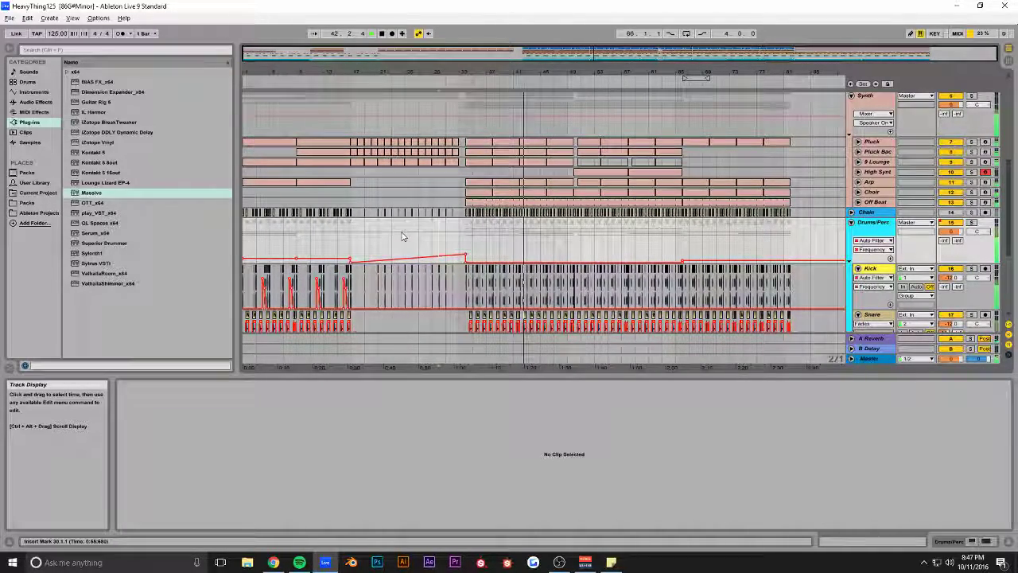
scroll(402, 235, "down", 7)
scroll(404, 235, "up", 4)
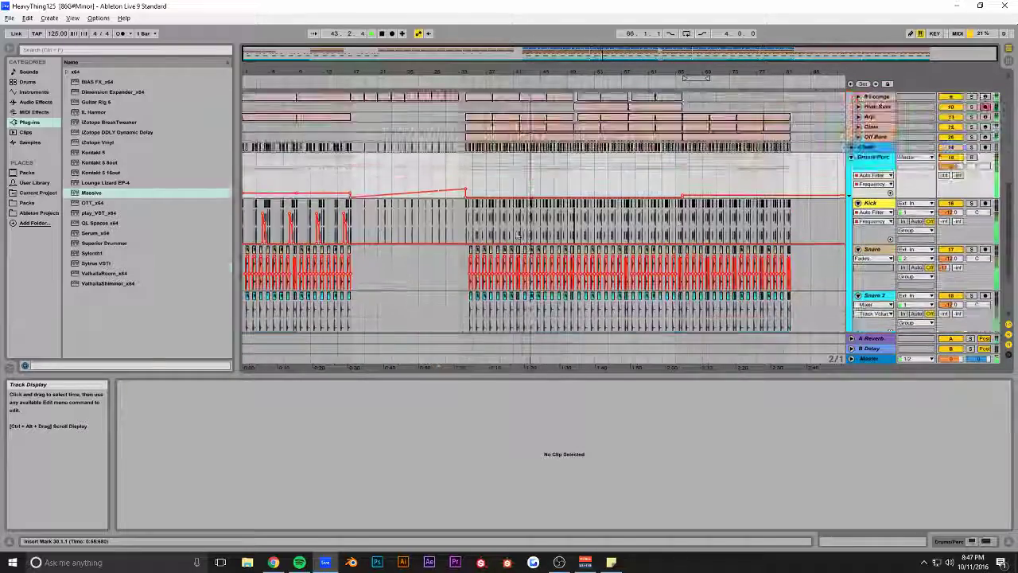
- Collapse and re-expand all tracks, review the drum and bass tracks, and save the project
left_click(851, 157, "alt")
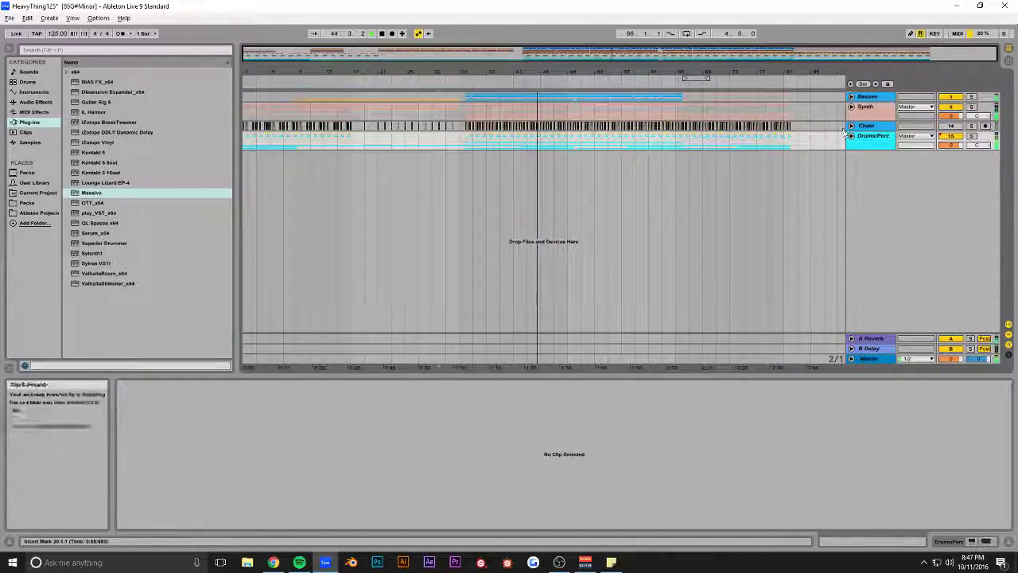
left_click(851, 136, "alt")
scroll(780, 226, "down", 5)
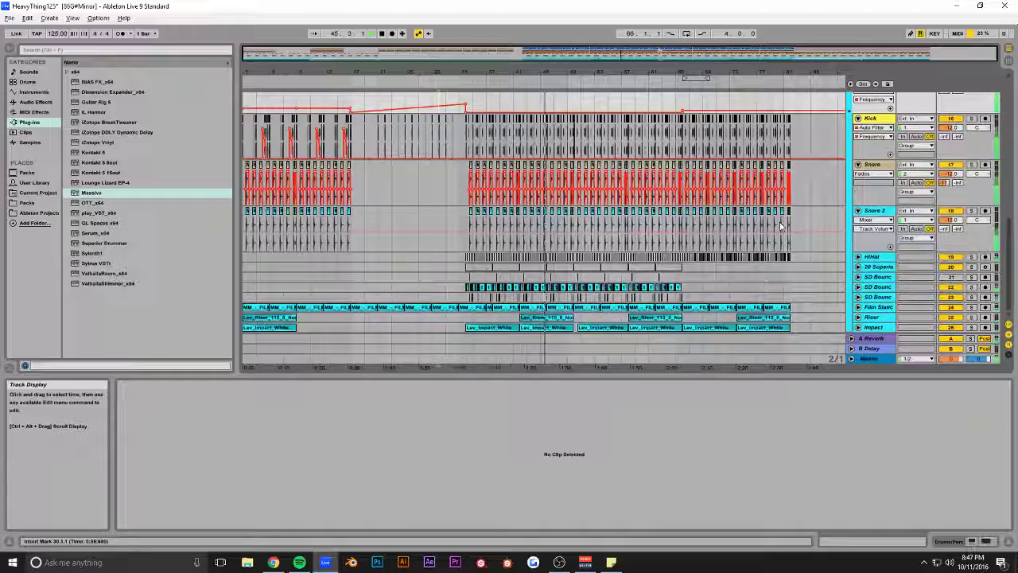
scroll(780, 226, "up", 10)
key("ctrl+s")
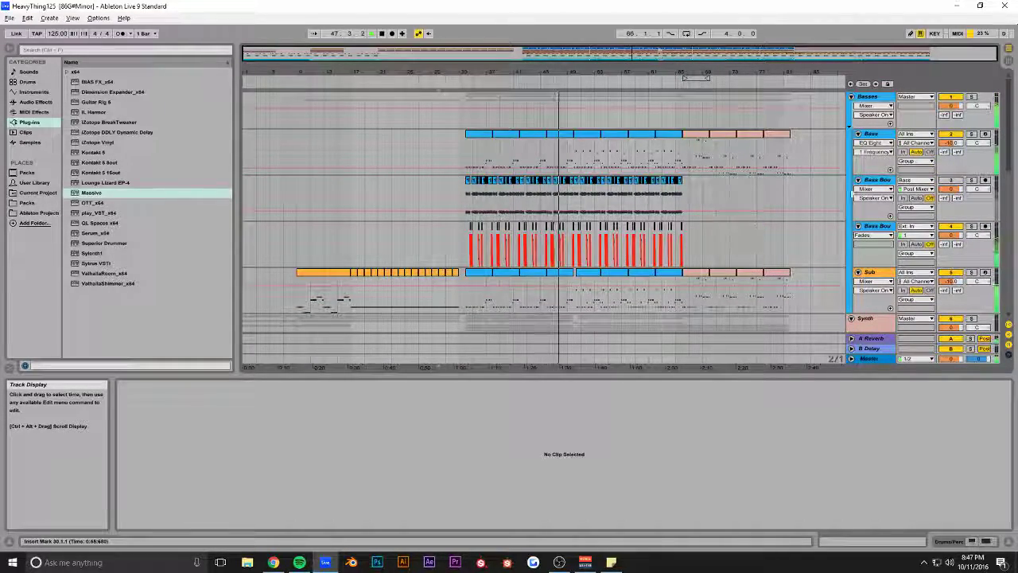
- Check the bass, synth and drum tracks of the full arrangement, stop playback and switch to OBS
scroll(764, 238, "down", 2)
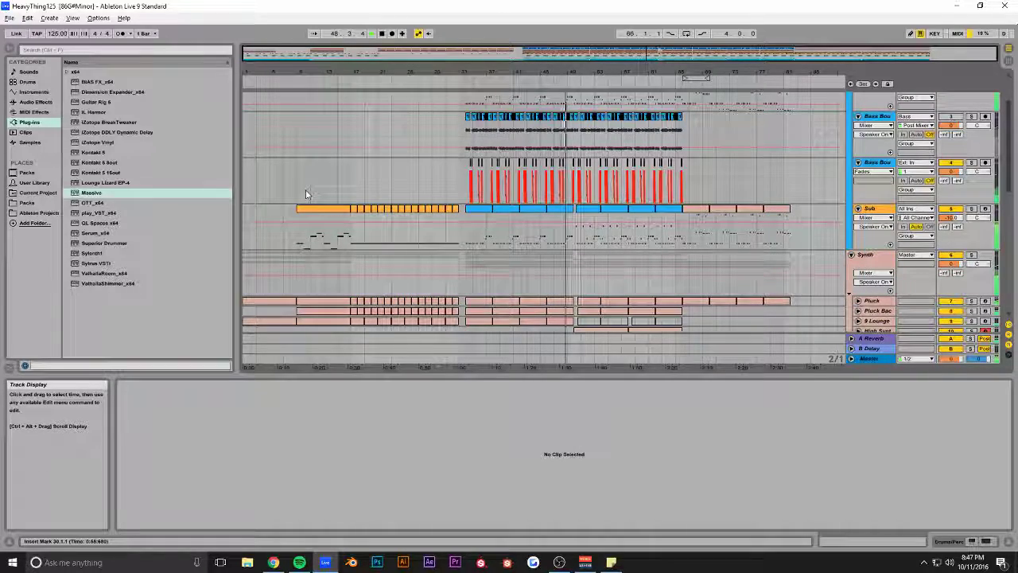
scroll(305, 194, "down", 5)
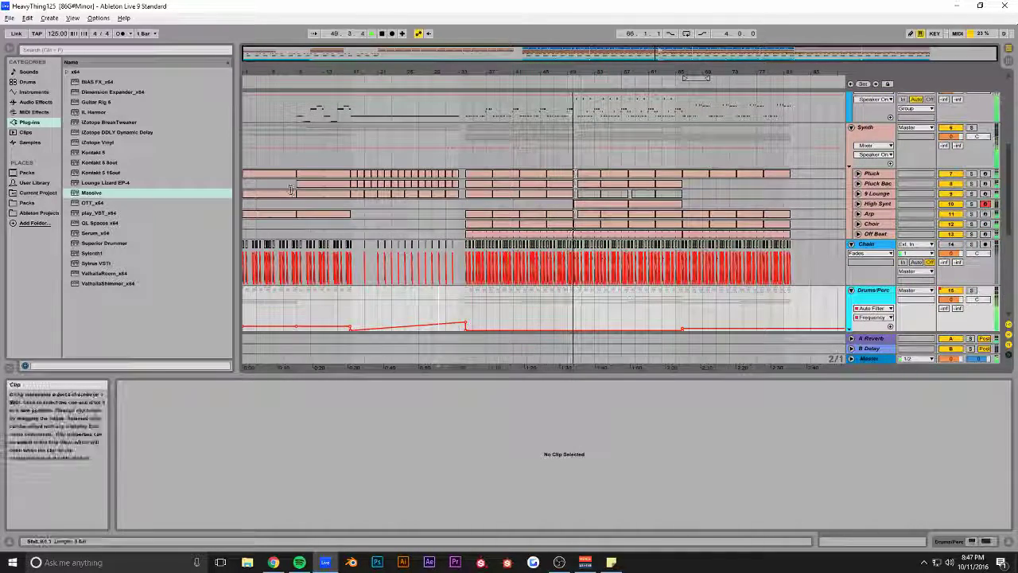
scroll(292, 191, "down", 1)
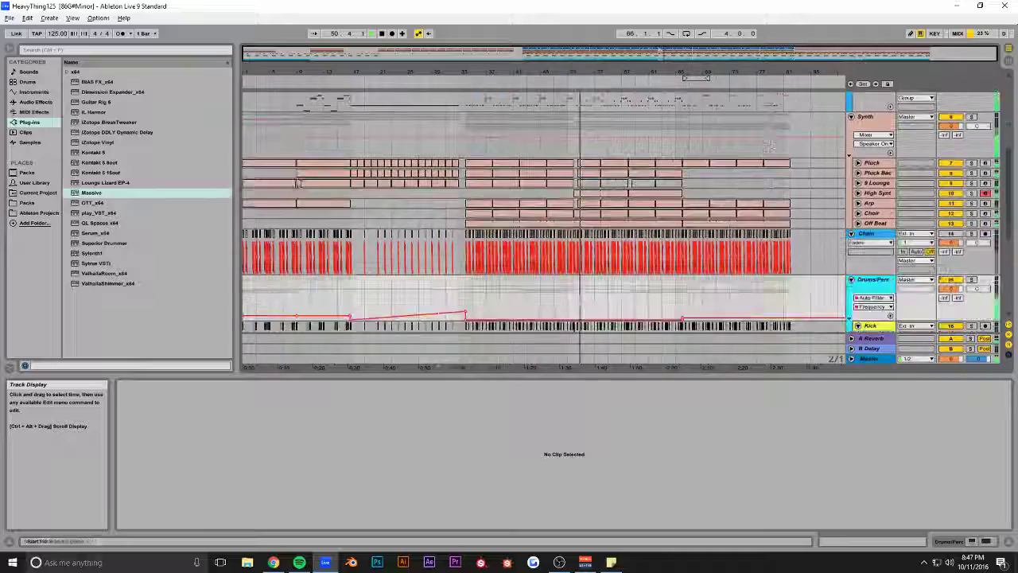
key("alt+Tab")
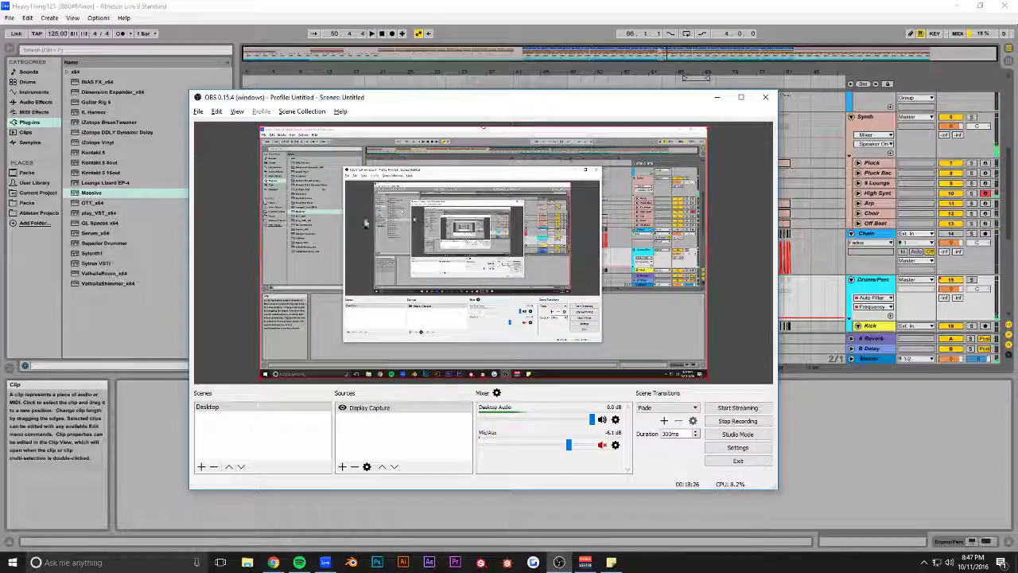